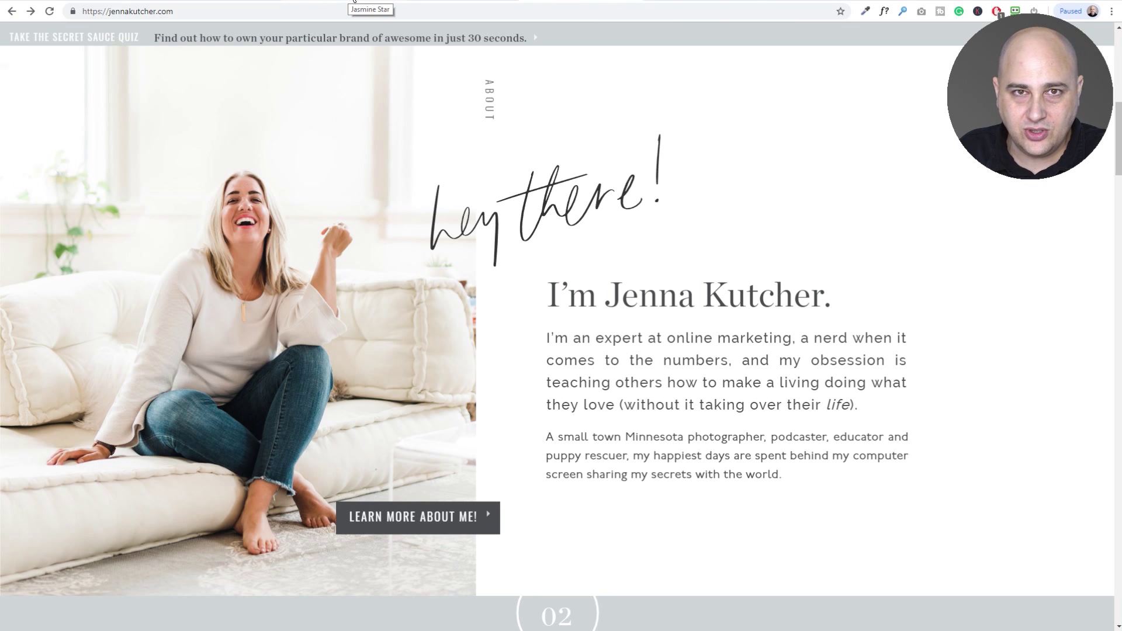
# Switch to the jasminestar.com page and examine how the SOCIAL CURATOR heading overlaps the neighbouring image
pyautogui.click(353, 1)
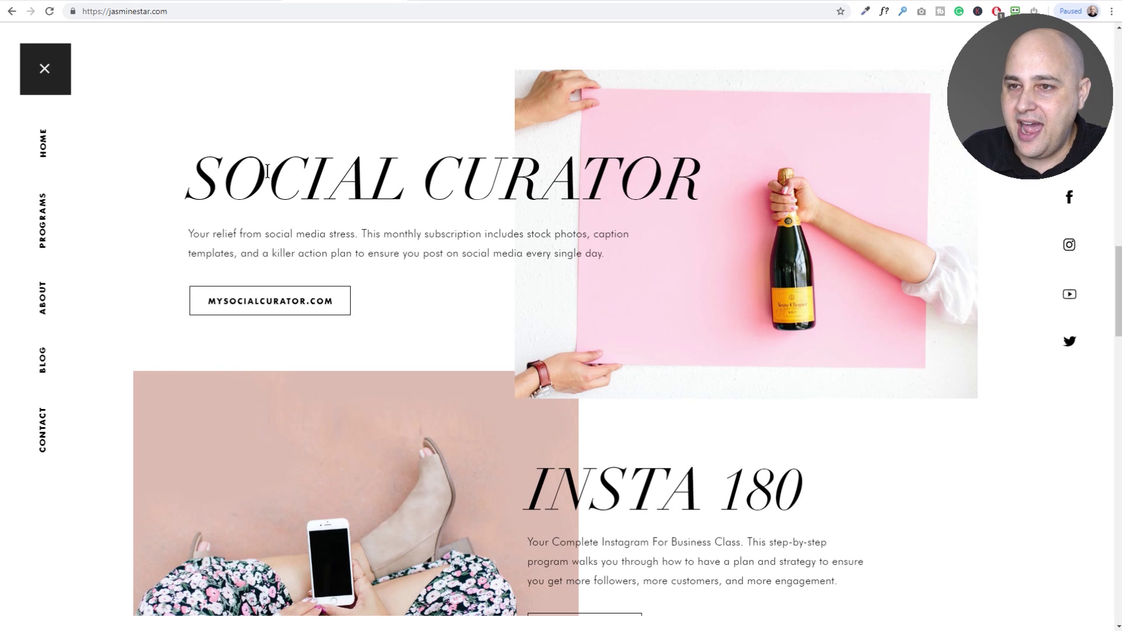
pyautogui.moveTo(198, 175); pyautogui.dragTo(632, 178)
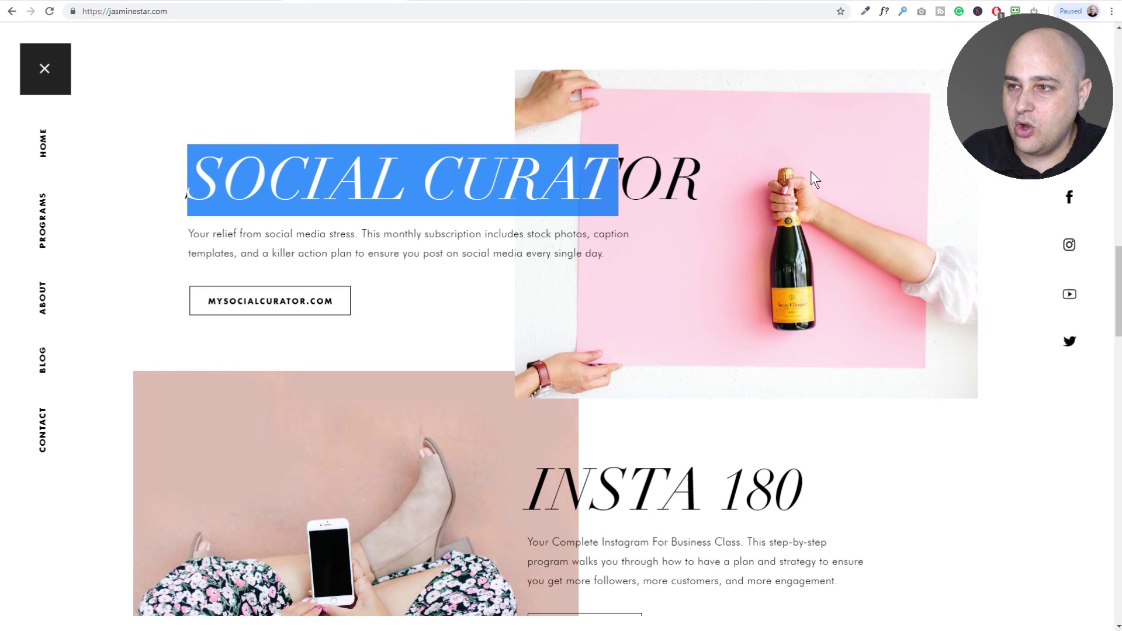
pyautogui.scroll(-1, 756, 231)
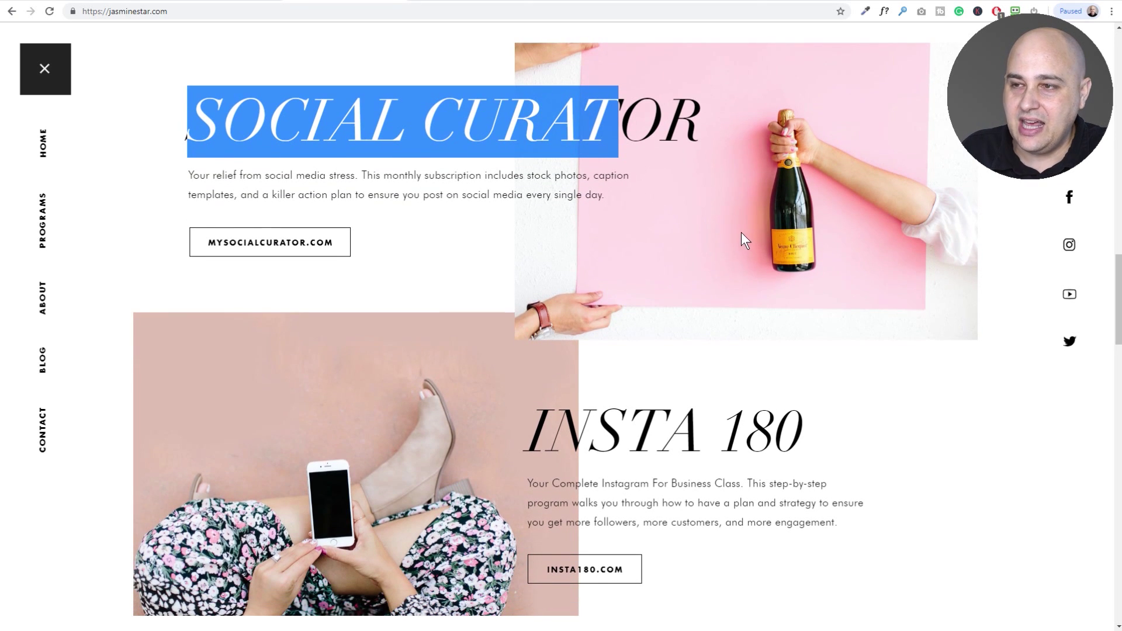
pyautogui.click(710, 157)
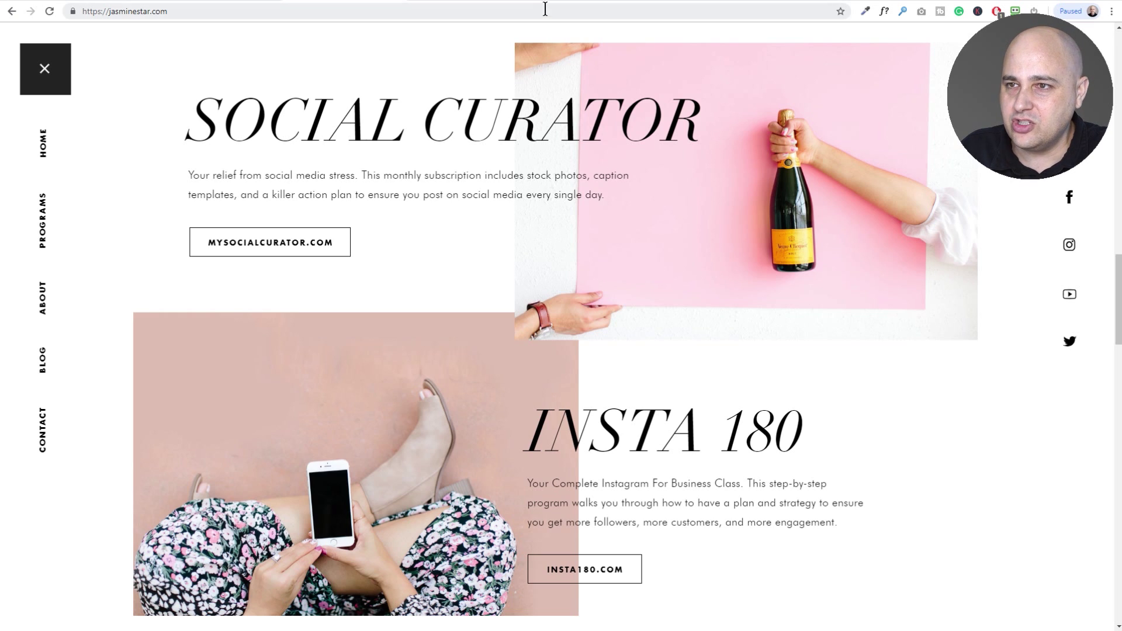
# Switch to the helloyoudesigns.com page and examine its overlapping NEED HOSTING? heading, script theme heading and layered newsletter heading
pyautogui.click(469, 1)
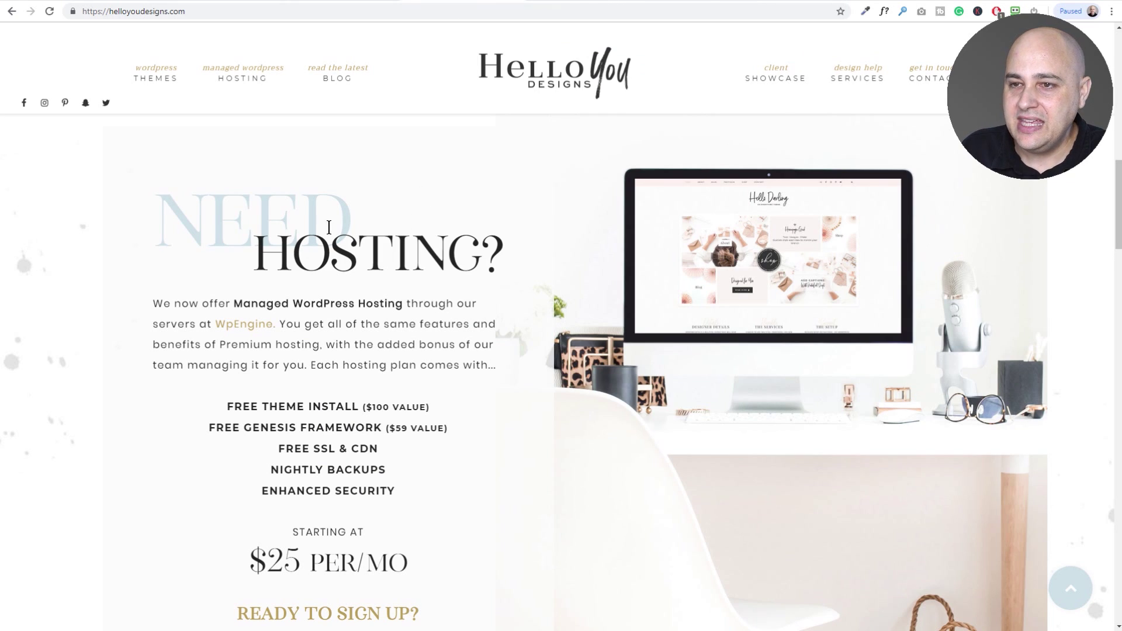
pyautogui.moveTo(155, 214); pyautogui.dragTo(346, 218)
pyautogui.click(247, 251)
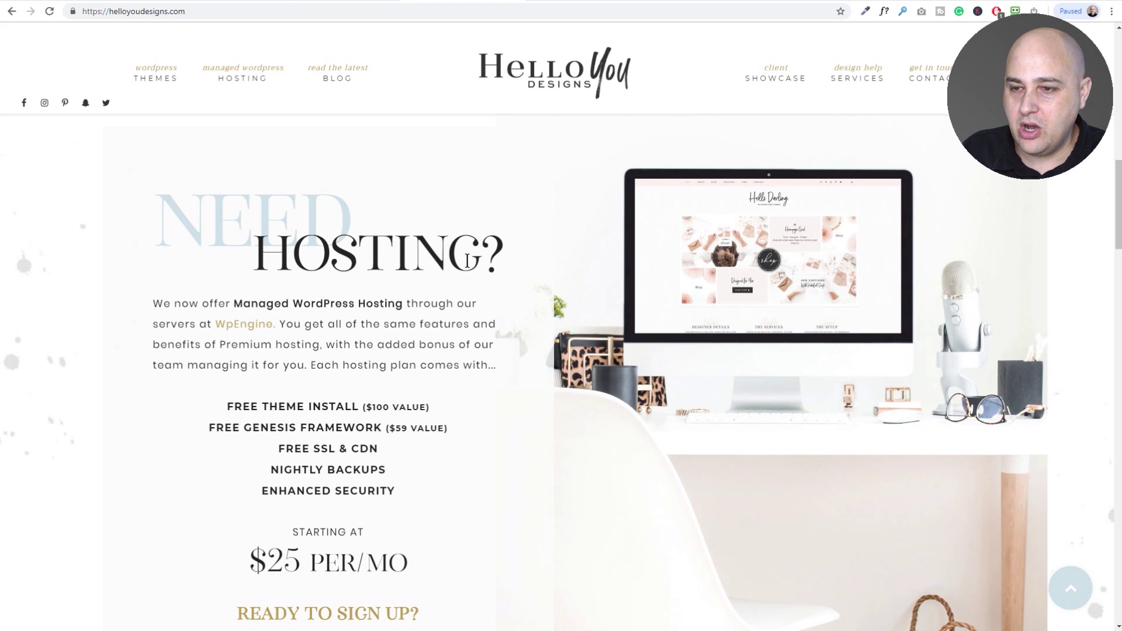
pyautogui.scroll(-1, 467, 260)
pyautogui.scroll(-15, 467, 261)
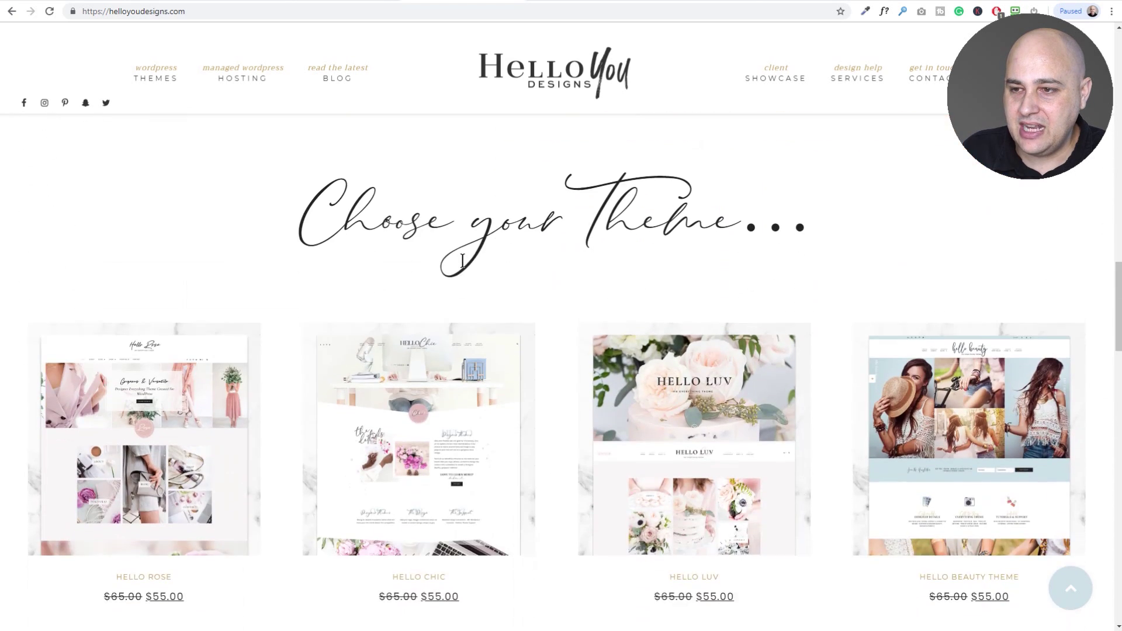
pyautogui.scroll(-15, 466, 269)
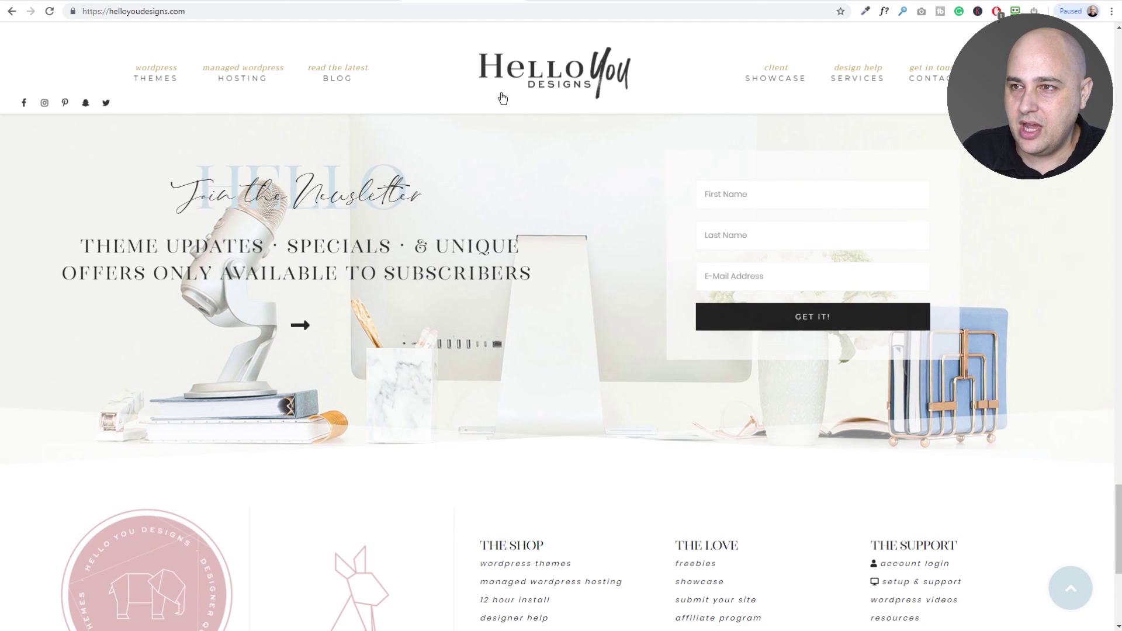
# Revisit the jennakutcher.com page, then review the layered heading samples and the photo section on the Elementor page
pyautogui.click(584, 3)
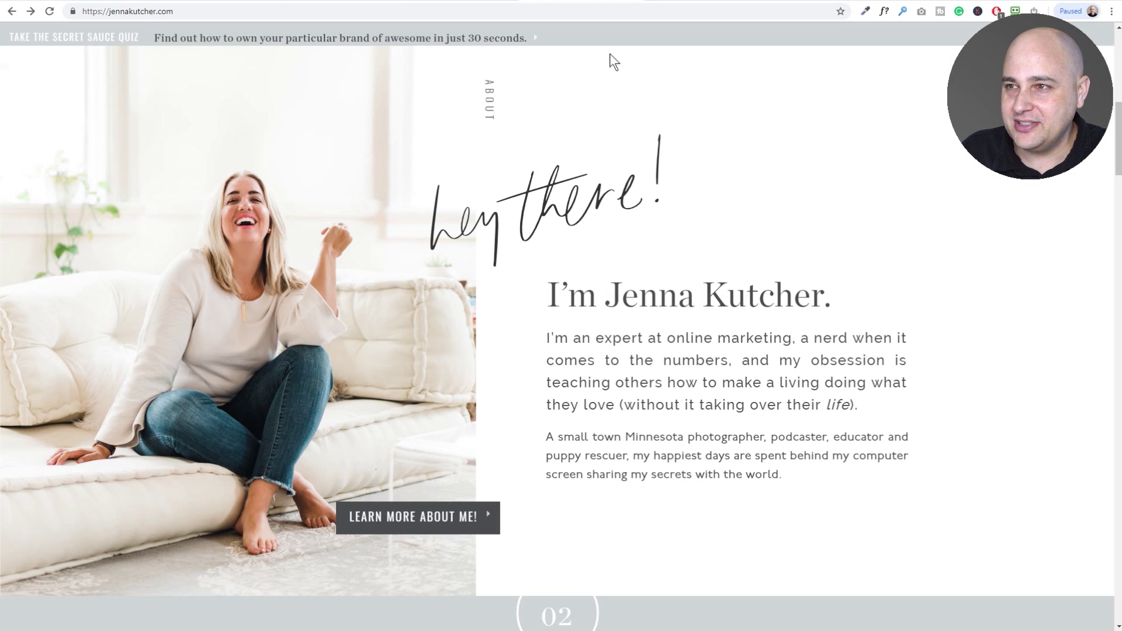
pyautogui.click(691, 3)
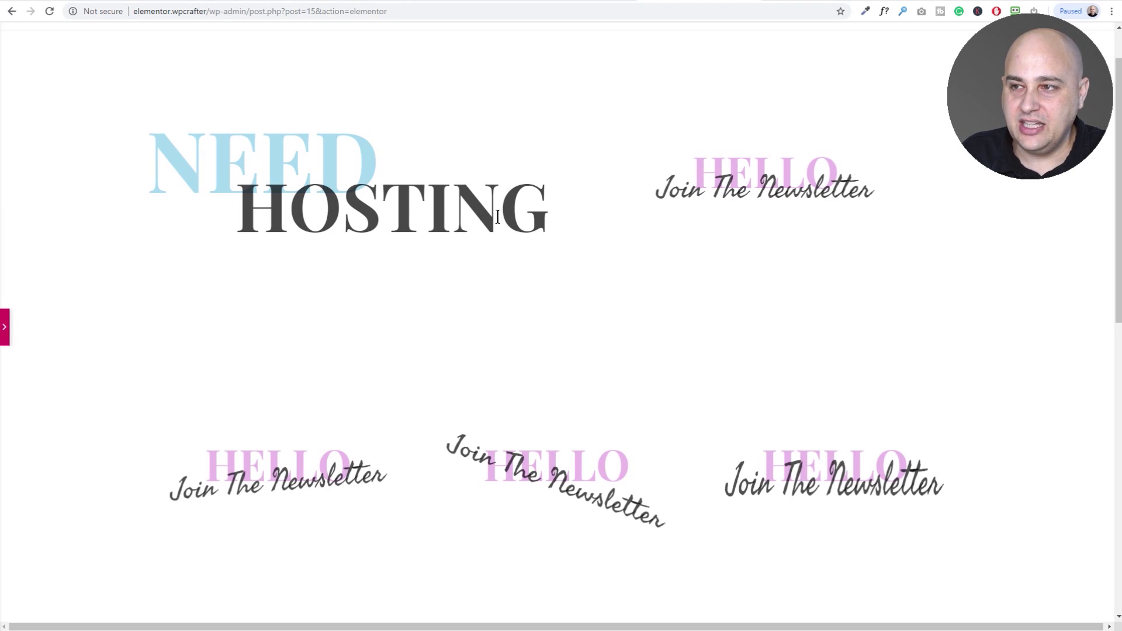
pyautogui.moveTo(698, 165); pyautogui.dragTo(663, 215)
pyautogui.click(902, 232)
pyautogui.click(649, 283)
pyautogui.scroll(-2, 426, 293)
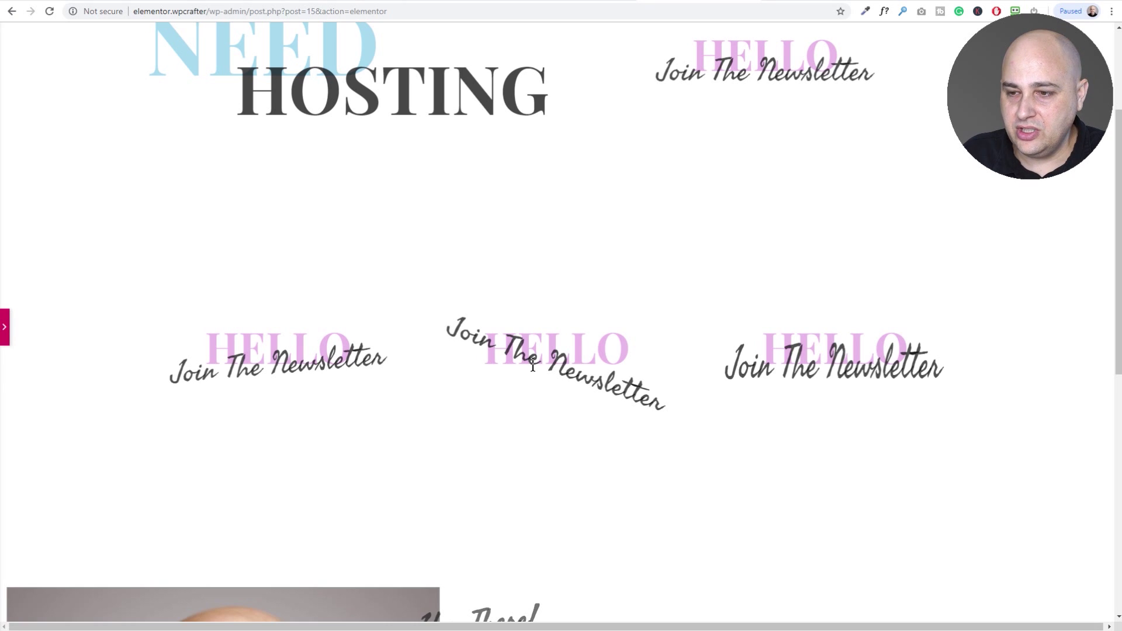
pyautogui.scroll(-8, 528, 341)
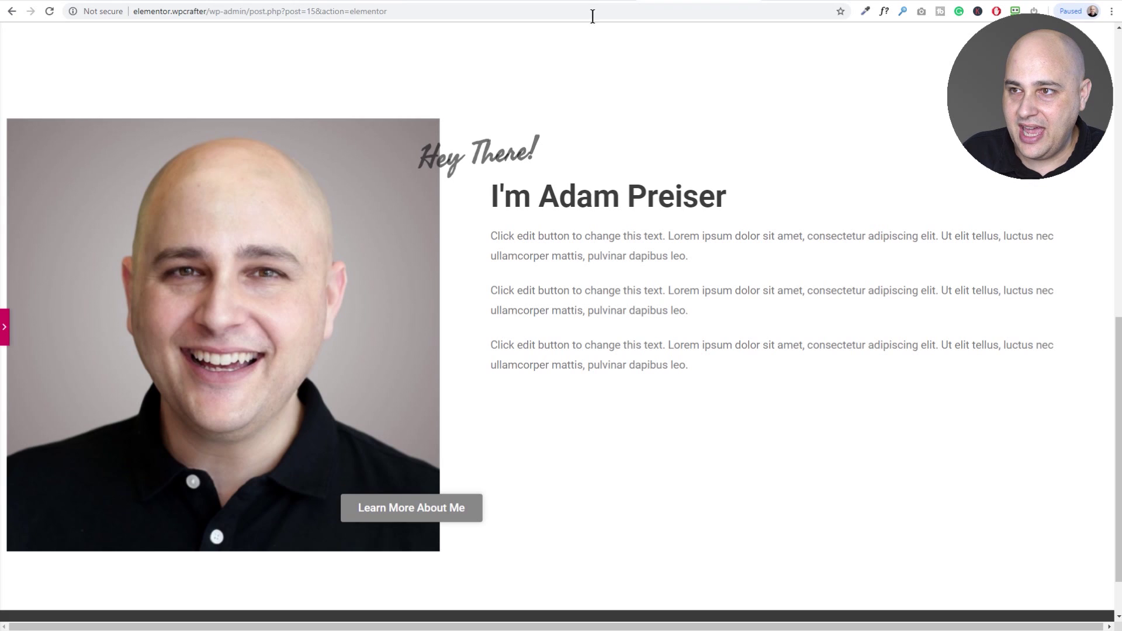
# Compare the jennakutcher.com about section with its Elementor recreation, including the overlapping script heading and button, and return to the heading samples
pyautogui.click(593, 2)
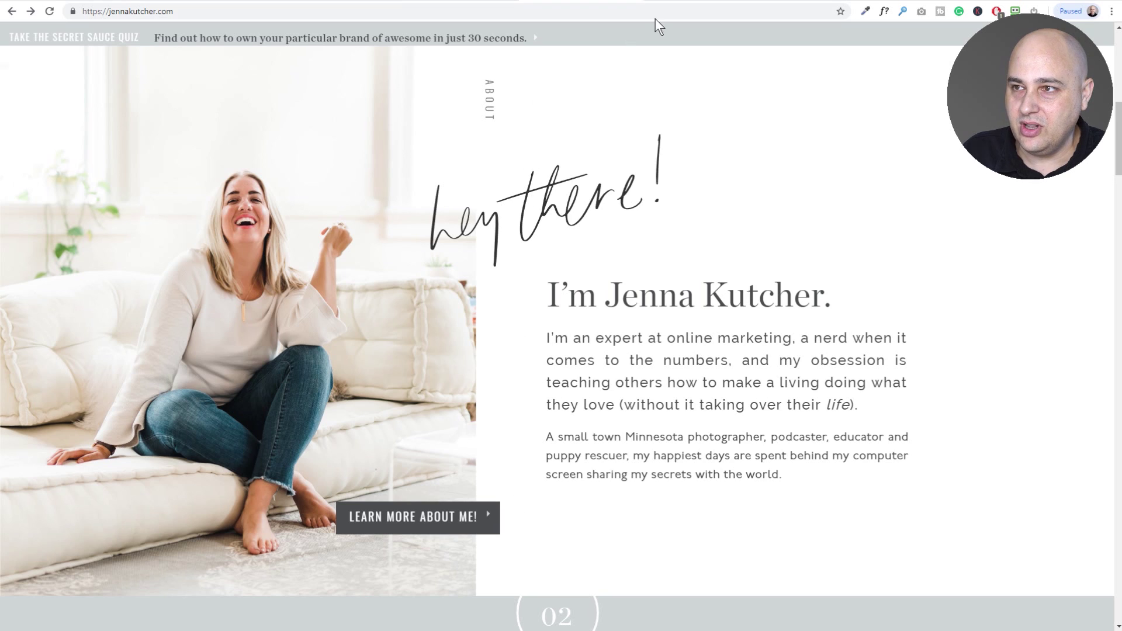
pyautogui.click(685, 2)
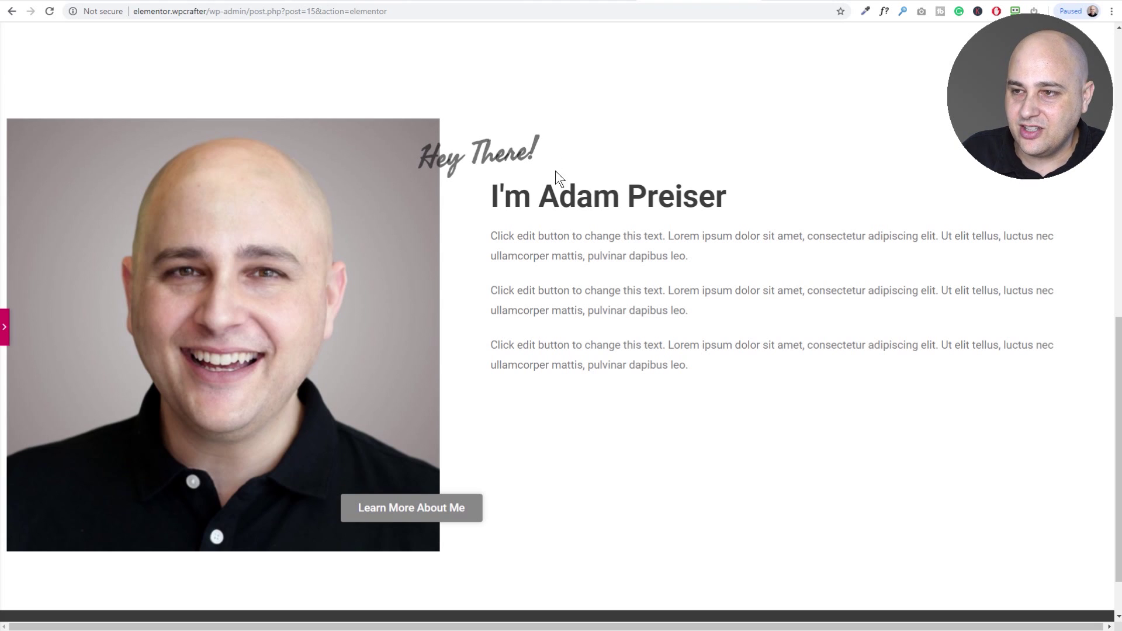
pyautogui.scroll(10, 629, 223)
pyautogui.scroll(2, 632, 230)
pyautogui.scroll(-2, 632, 231)
pyautogui.scroll(1, 633, 231)
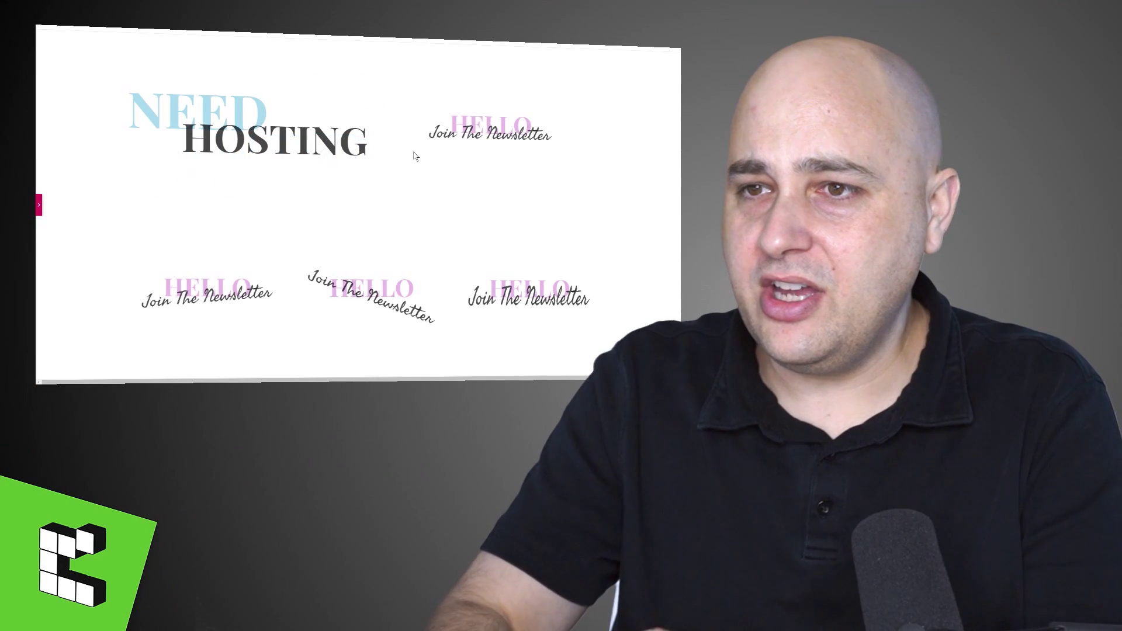
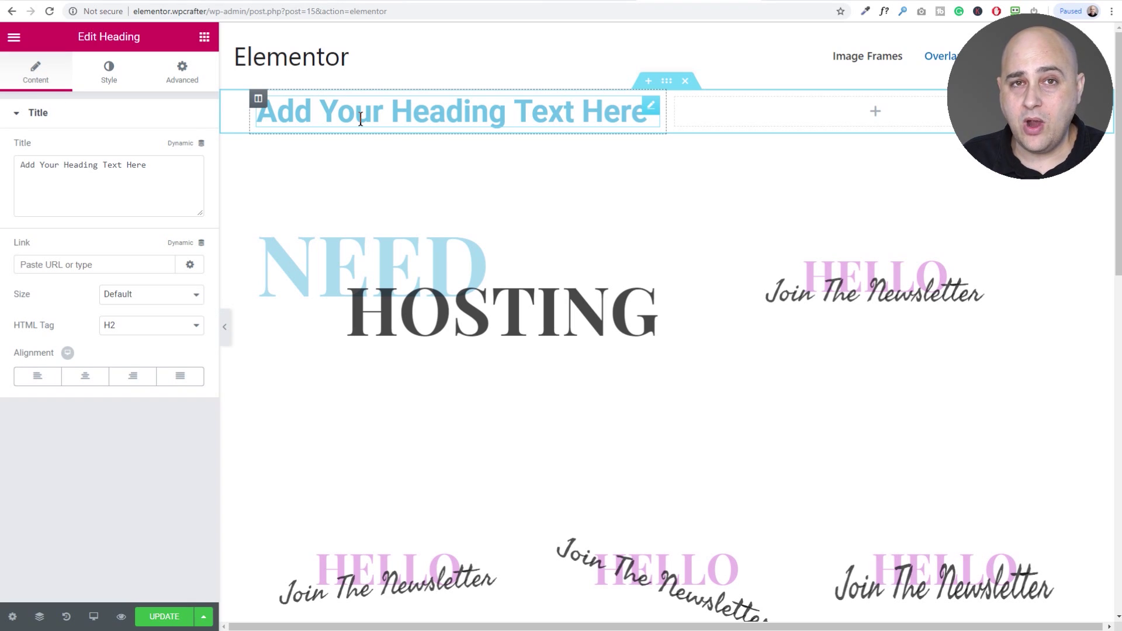
# Inspect the typography settings of the NEED heading in the finished NEED HOSTING sample
pyautogui.scroll(-1, 360, 119)
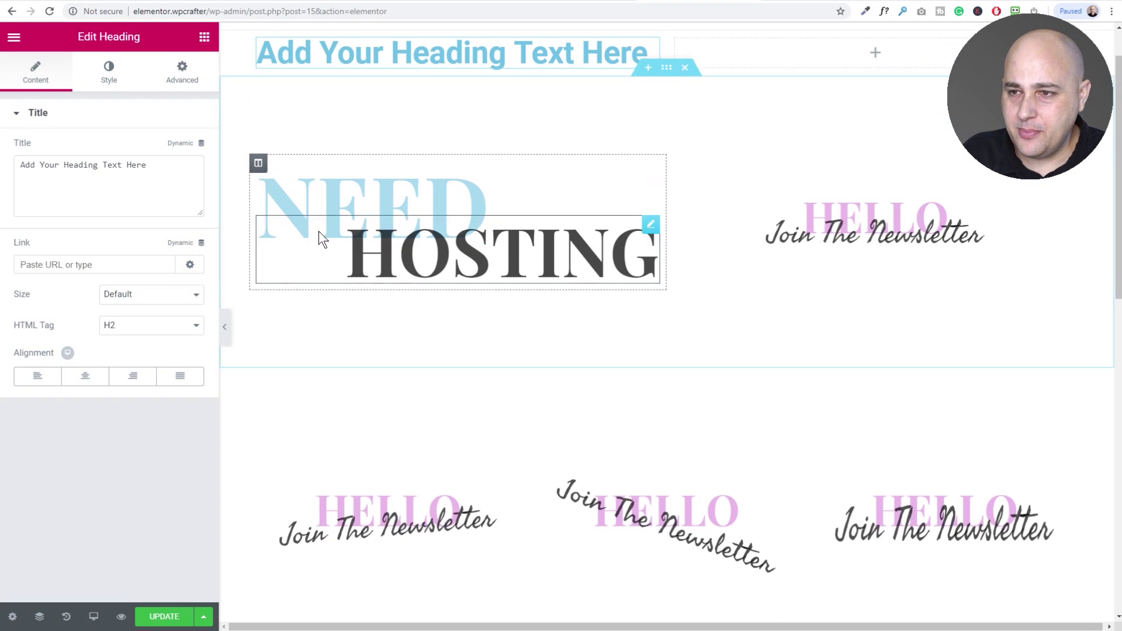
pyautogui.click(343, 209)
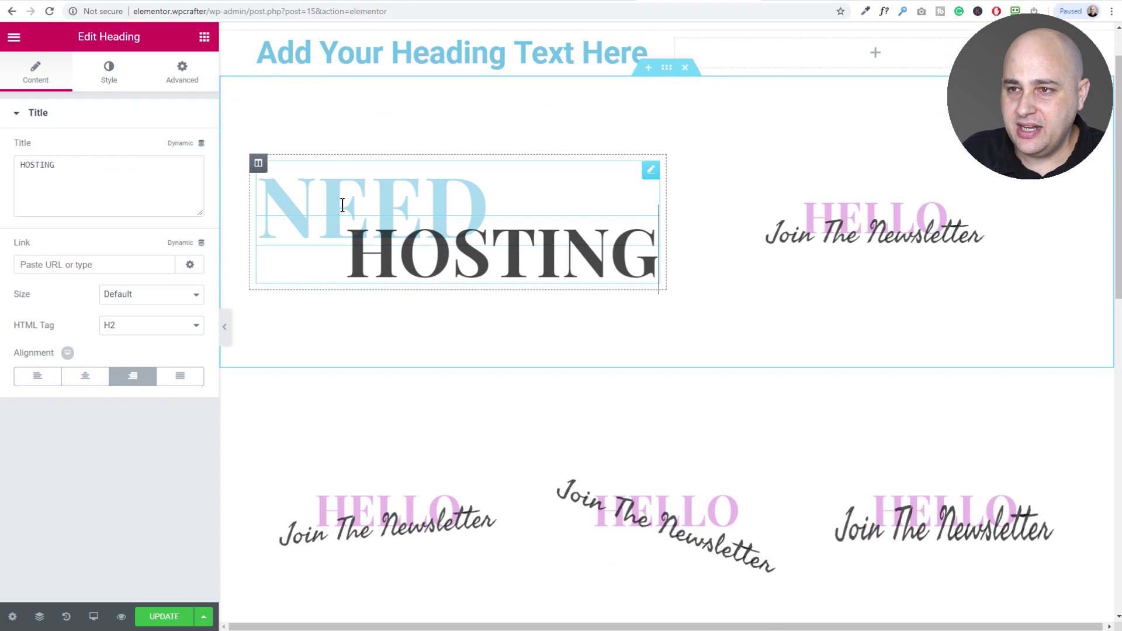
pyautogui.click(105, 75)
pyautogui.click(186, 179)
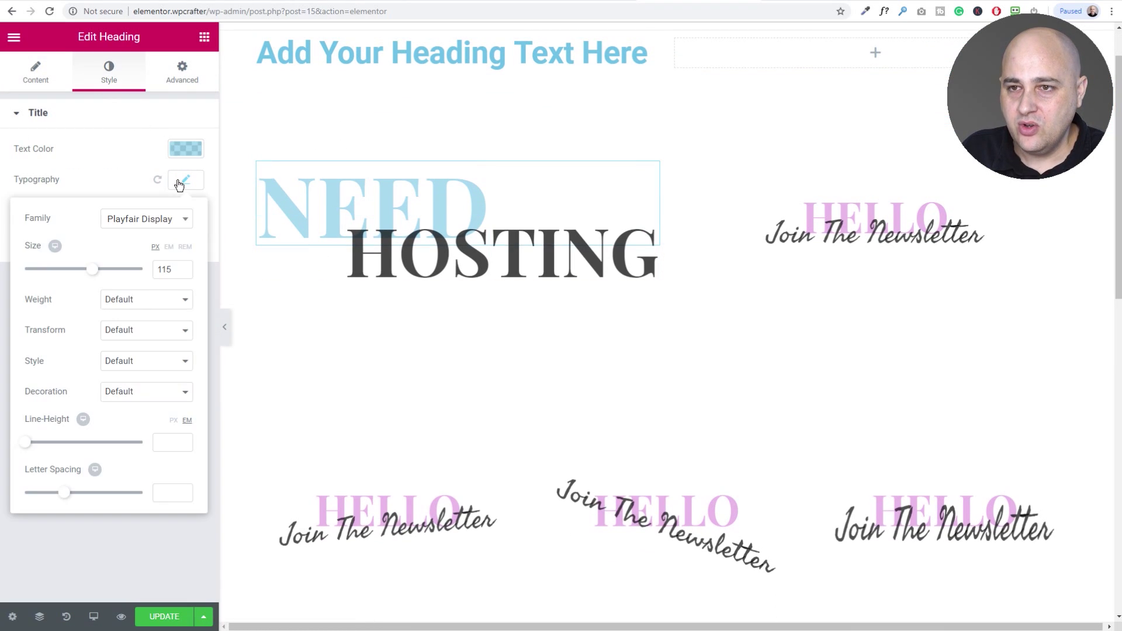
# Replace the placeholder text of the new heading at the start of the page with HELLO
pyautogui.scroll(1, 288, 153)
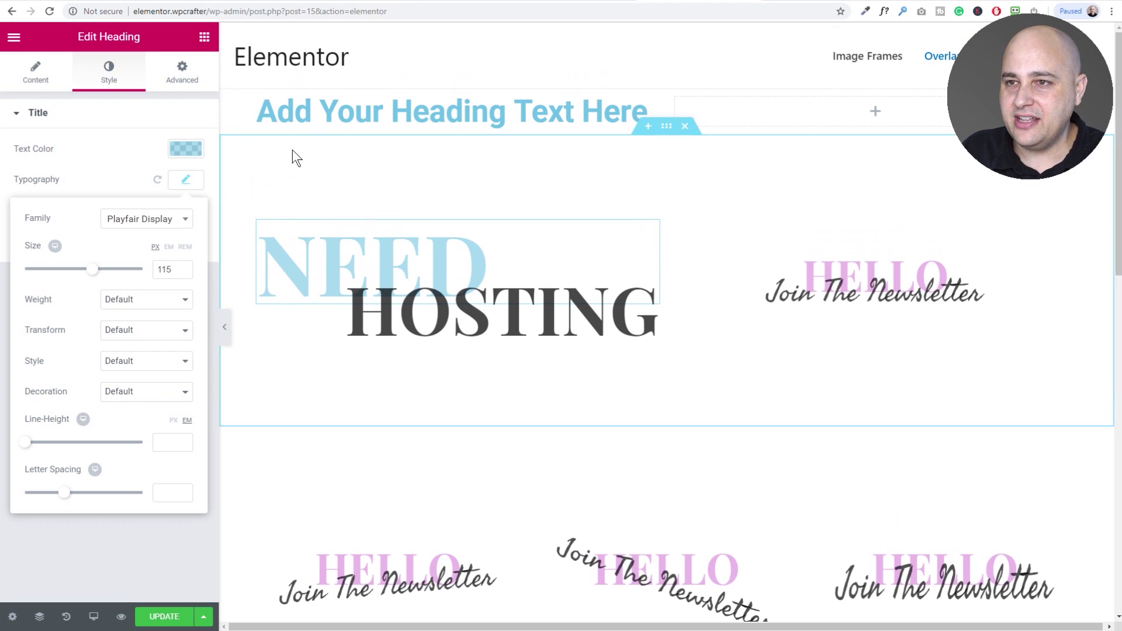
pyautogui.click(278, 120)
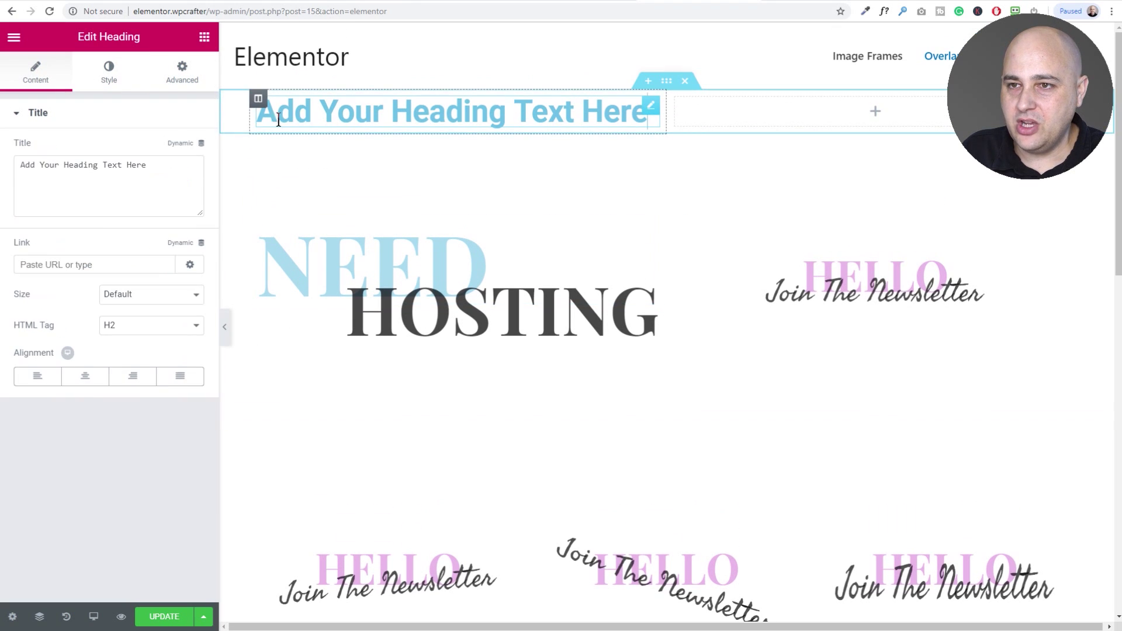
pyautogui.tripleClick(345, 106)
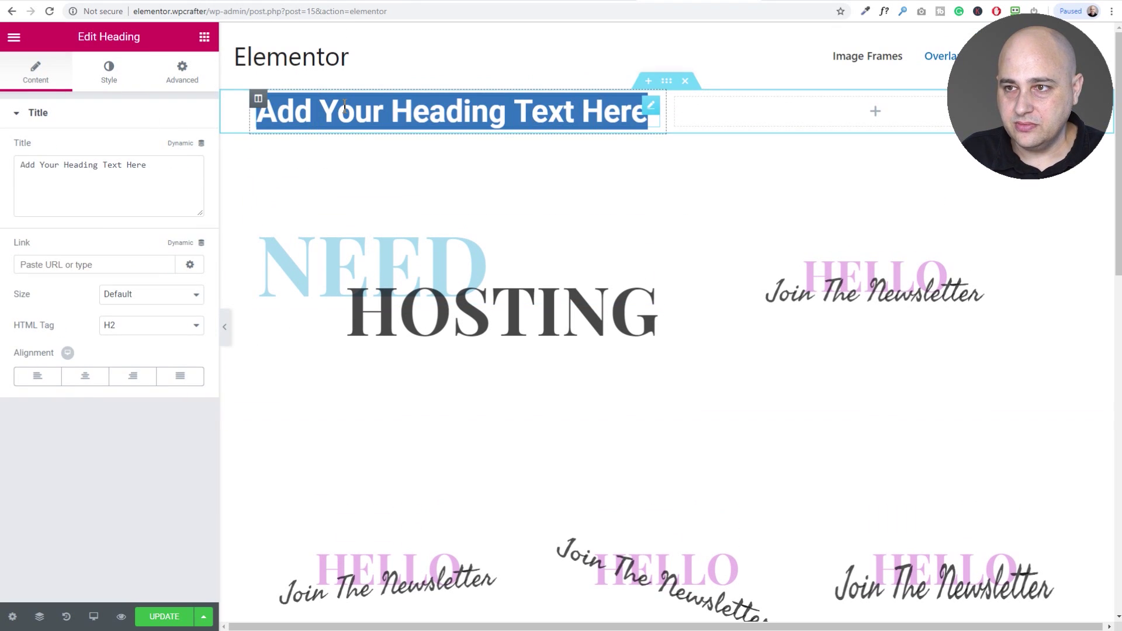
pyautogui.write('HELLO')
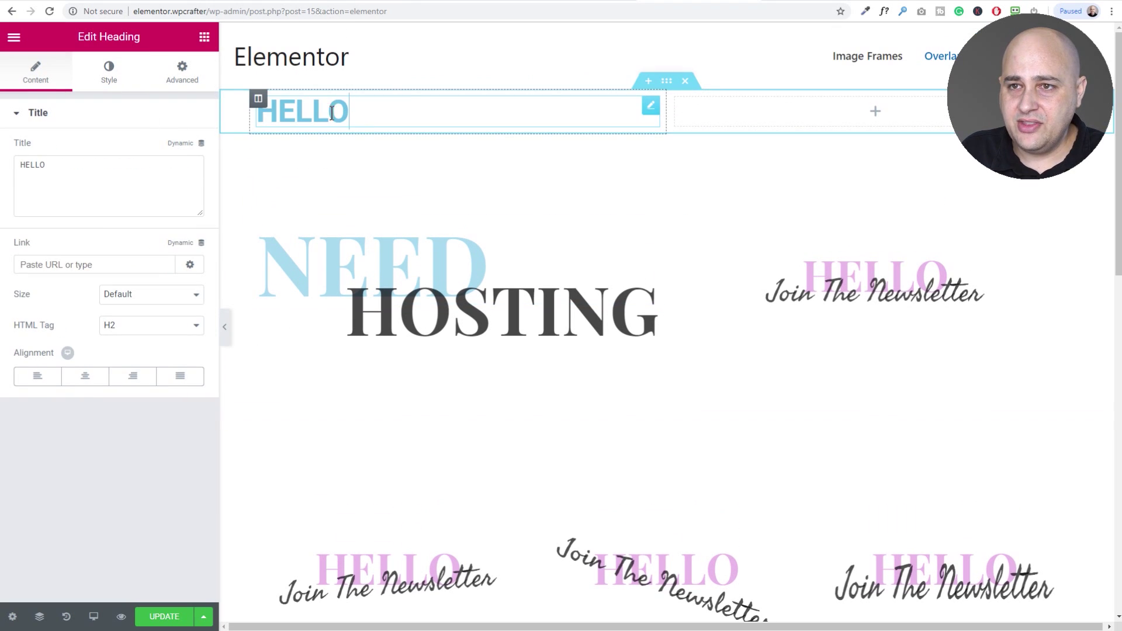
# Set the font family of the new HELLO heading to Playfair Display
pyautogui.click(106, 74)
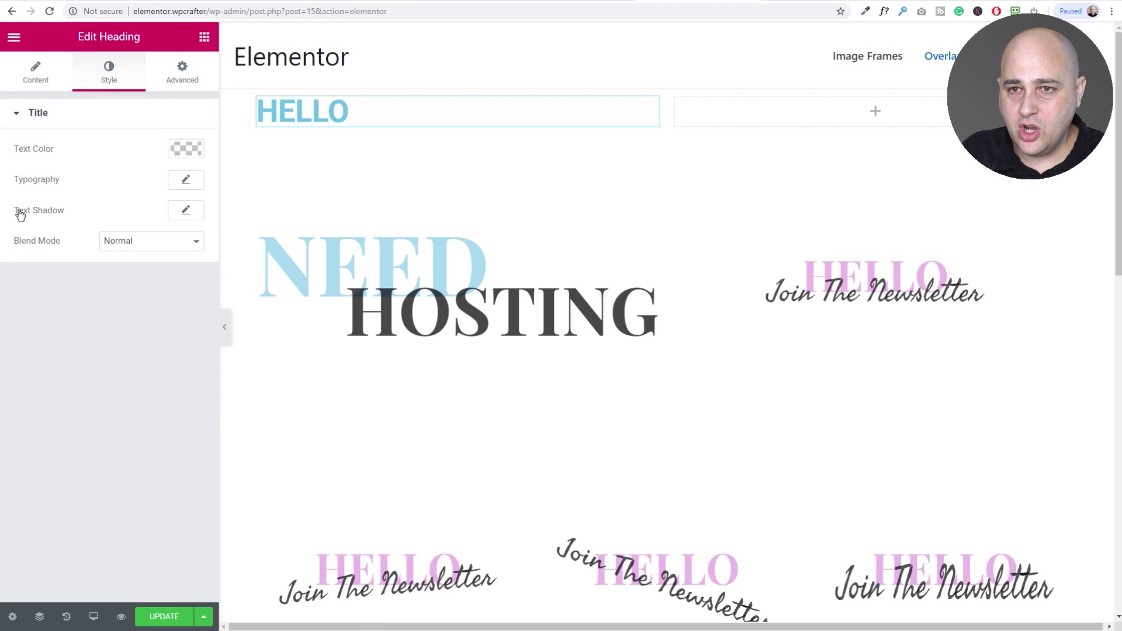
pyautogui.click(182, 182)
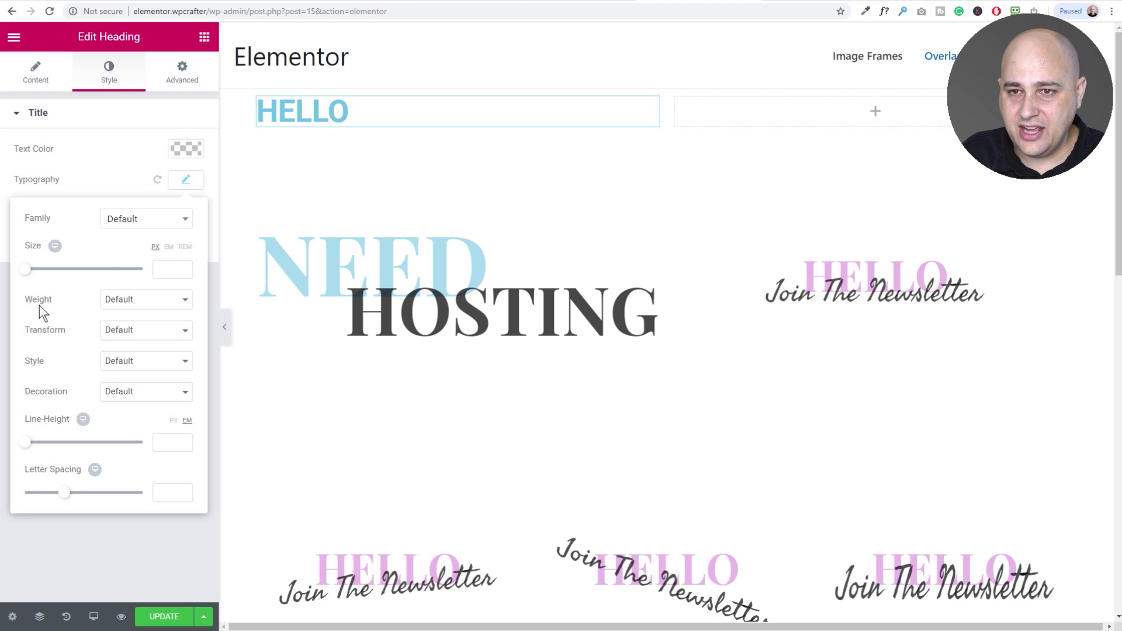
pyautogui.click(132, 225)
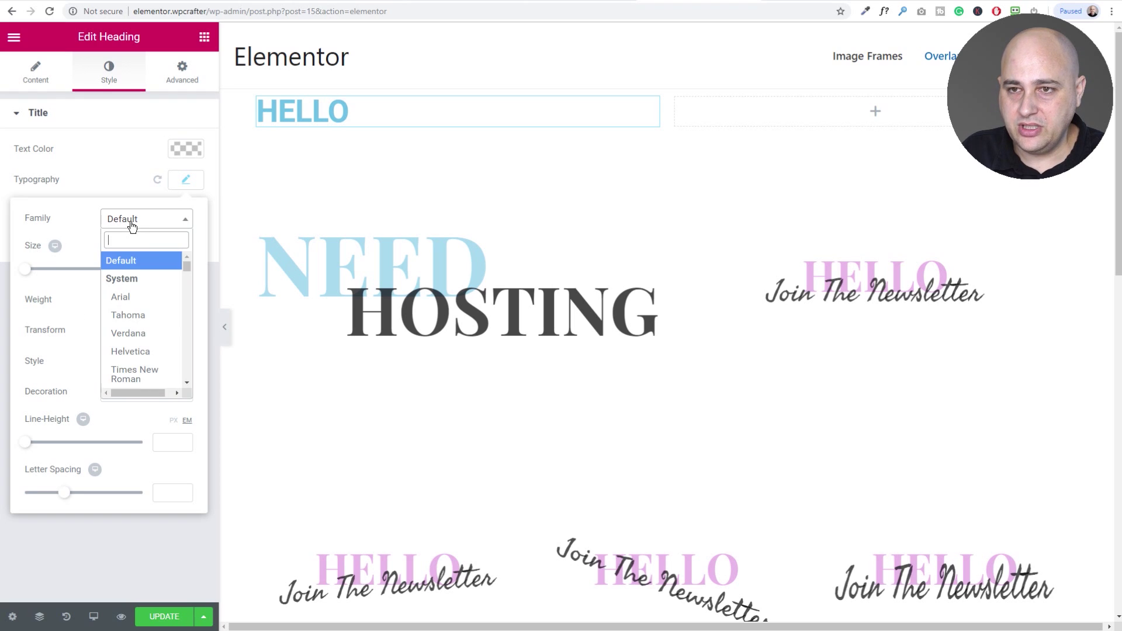
pyautogui.write('playf')
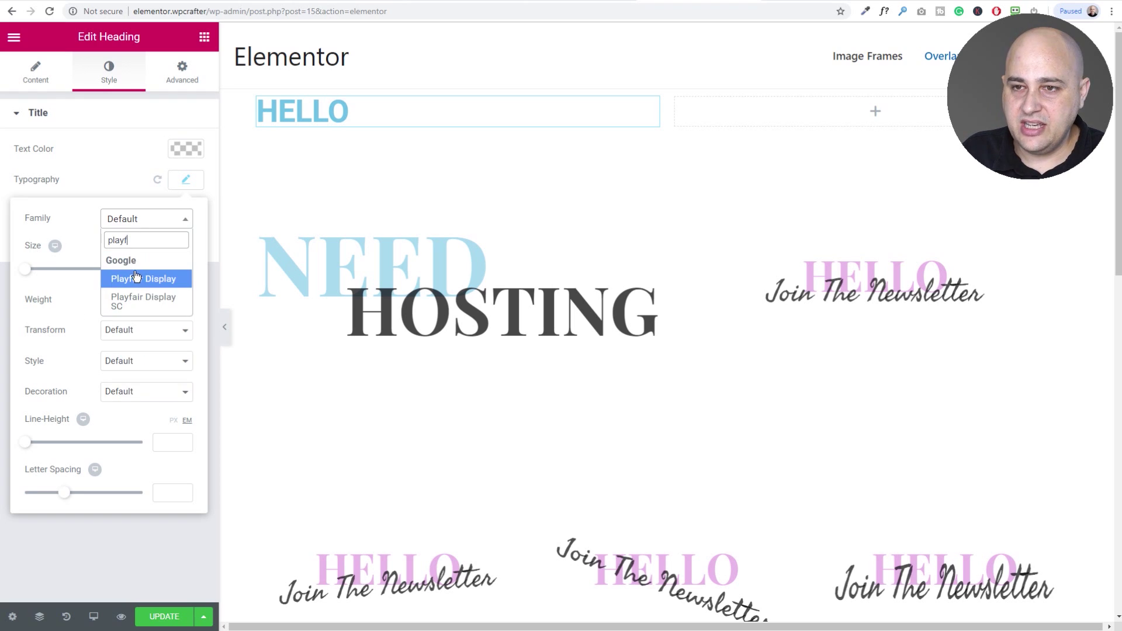
pyautogui.click(132, 279)
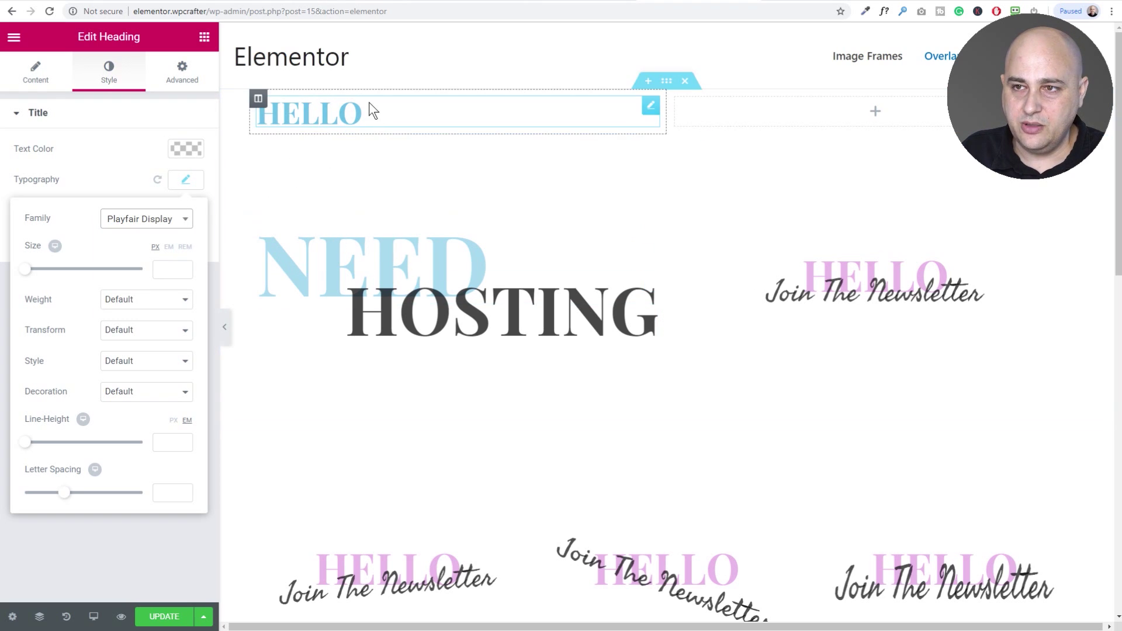
# Duplicate the new HELLO heading and turn the copy into a right-aligned heading reading HOSTING
pyautogui.rightClick(510, 107)
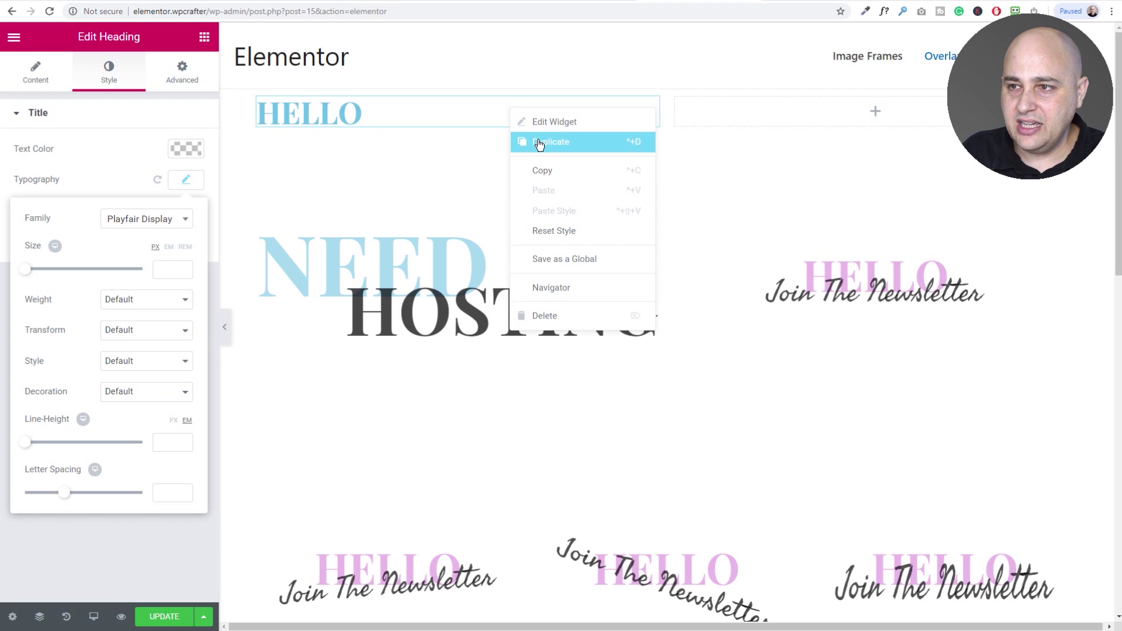
pyautogui.click(537, 142)
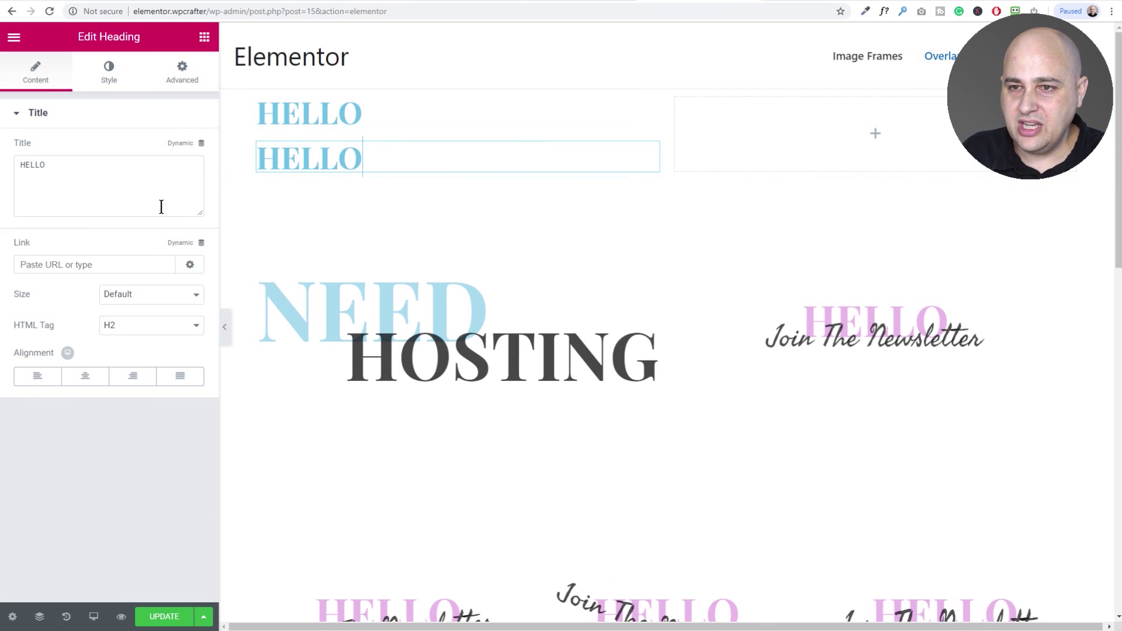
pyautogui.moveTo(63, 168); pyautogui.dragTo(3, 169)
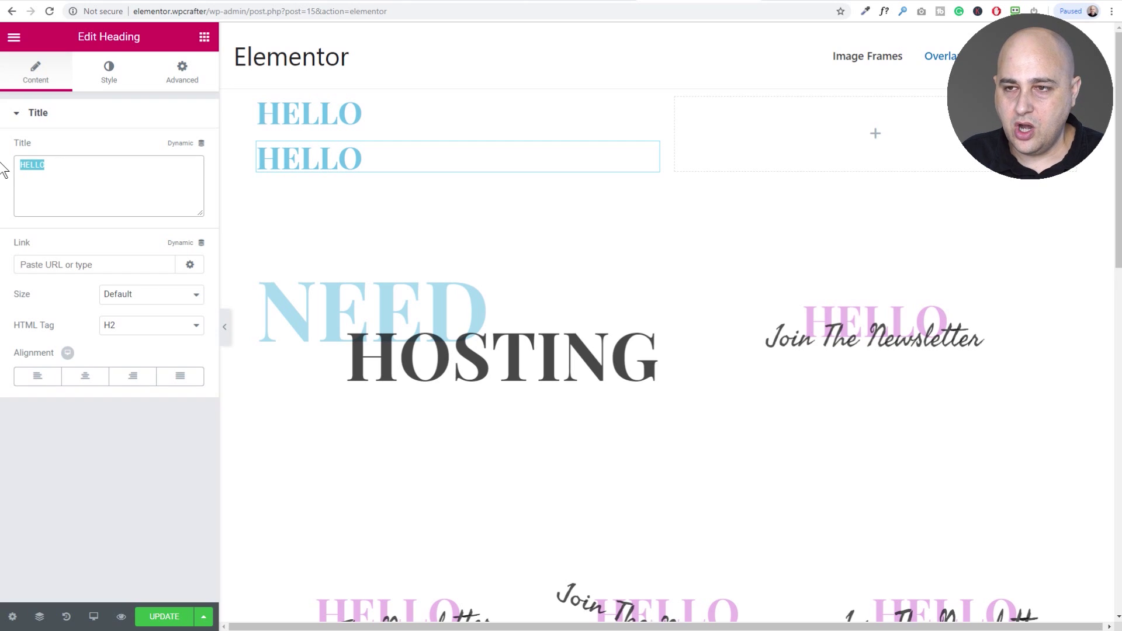
pyautogui.write('HOSTING')
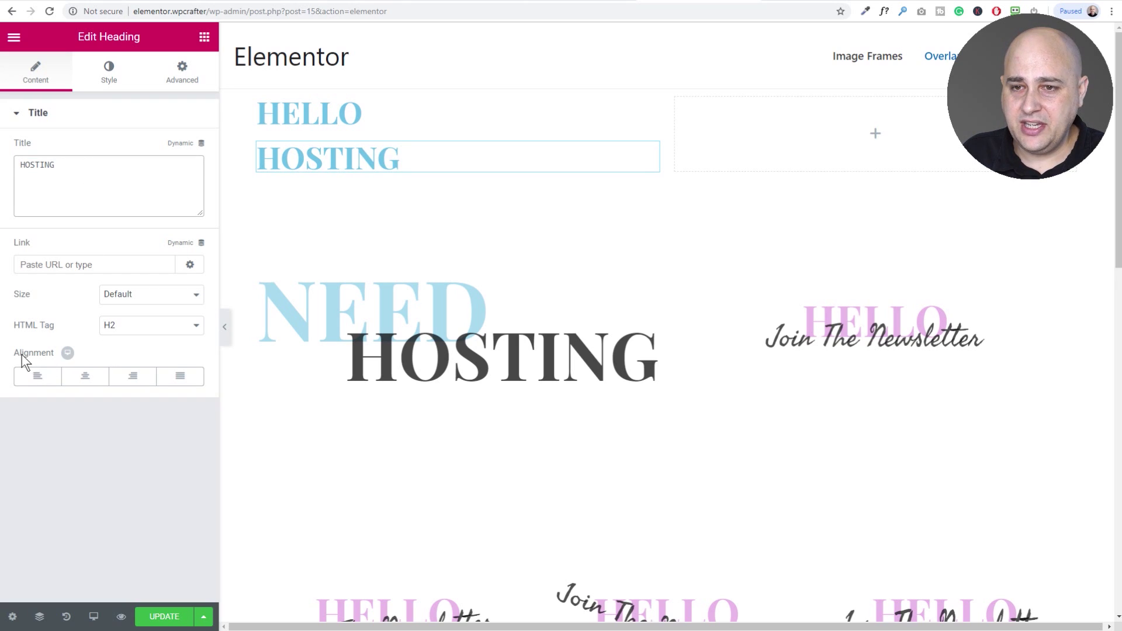
pyautogui.click(133, 381)
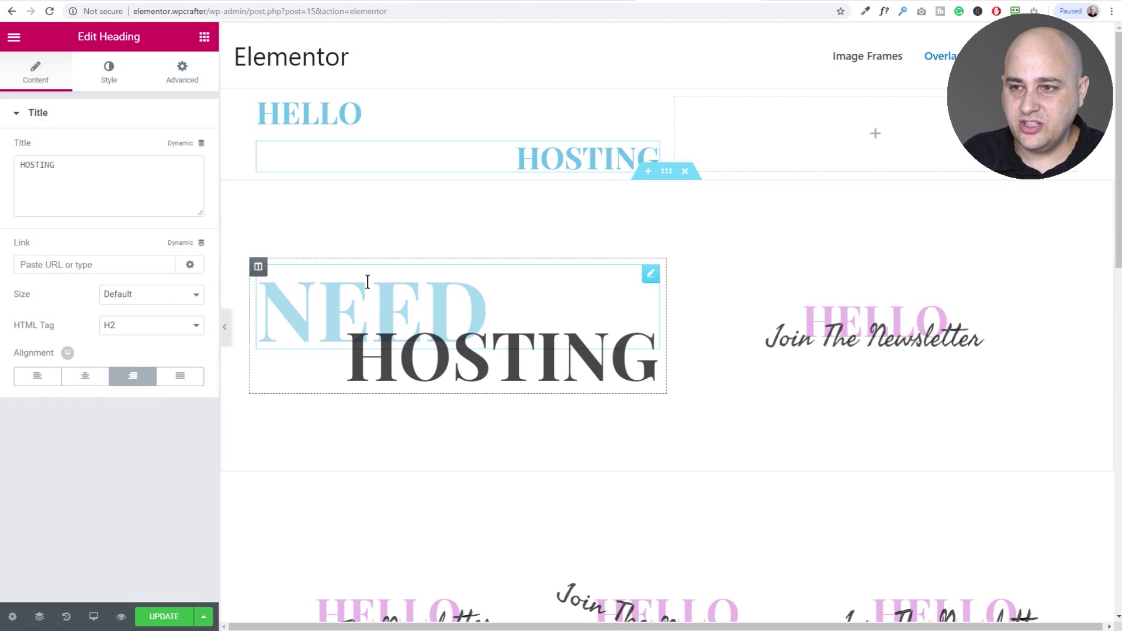
# Set the font size of the new blue HELLO heading to 80 px
pyautogui.click(327, 112)
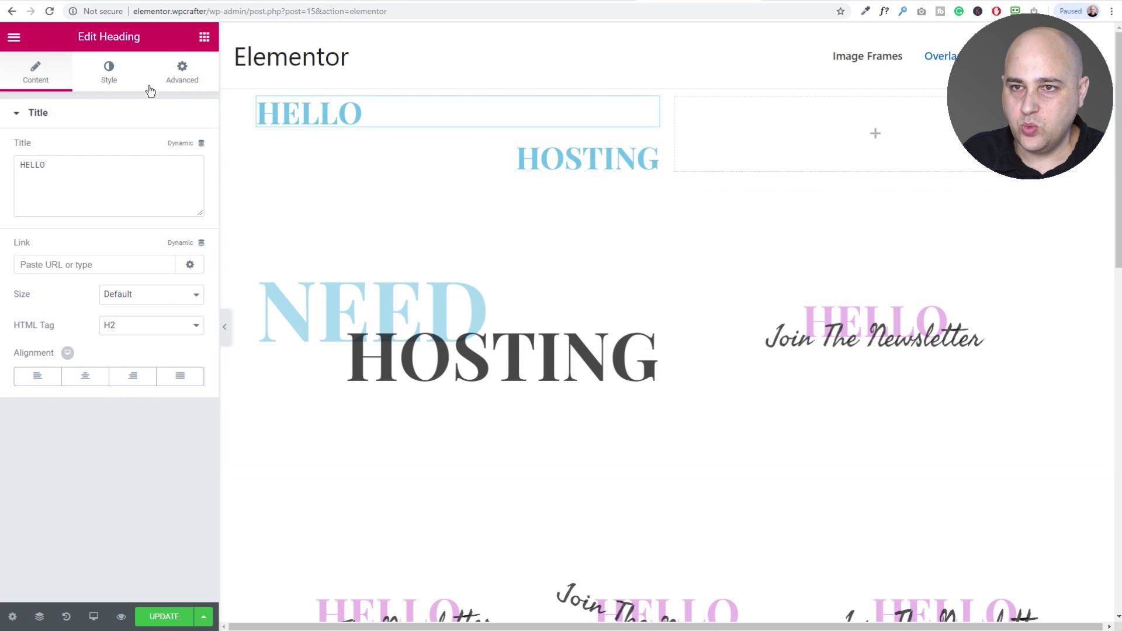
pyautogui.click(103, 71)
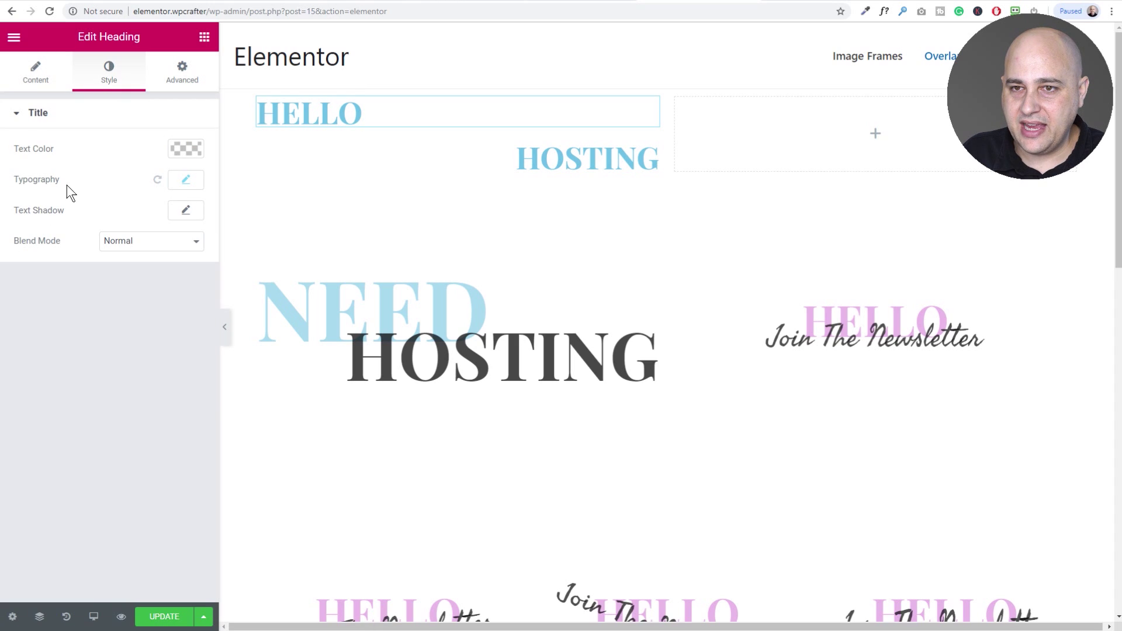
pyautogui.click(182, 181)
pyautogui.moveTo(28, 268); pyautogui.dragTo(72, 261)
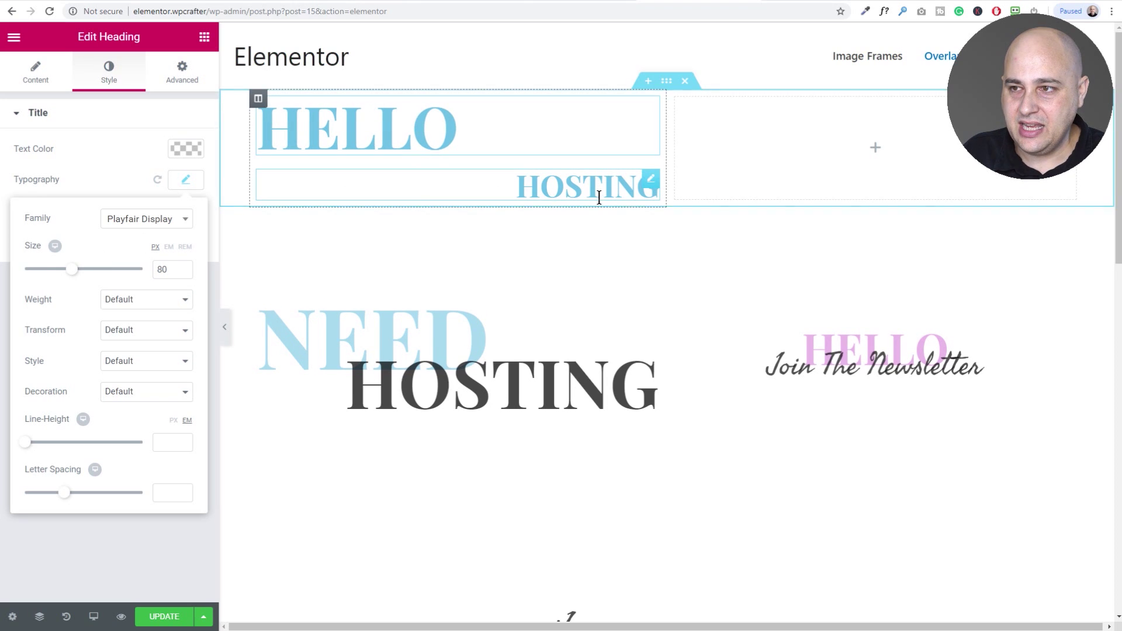
# Set the new HOSTING heading's font size to 80 px and its text colour to semi-transparent black
pyautogui.click(566, 186)
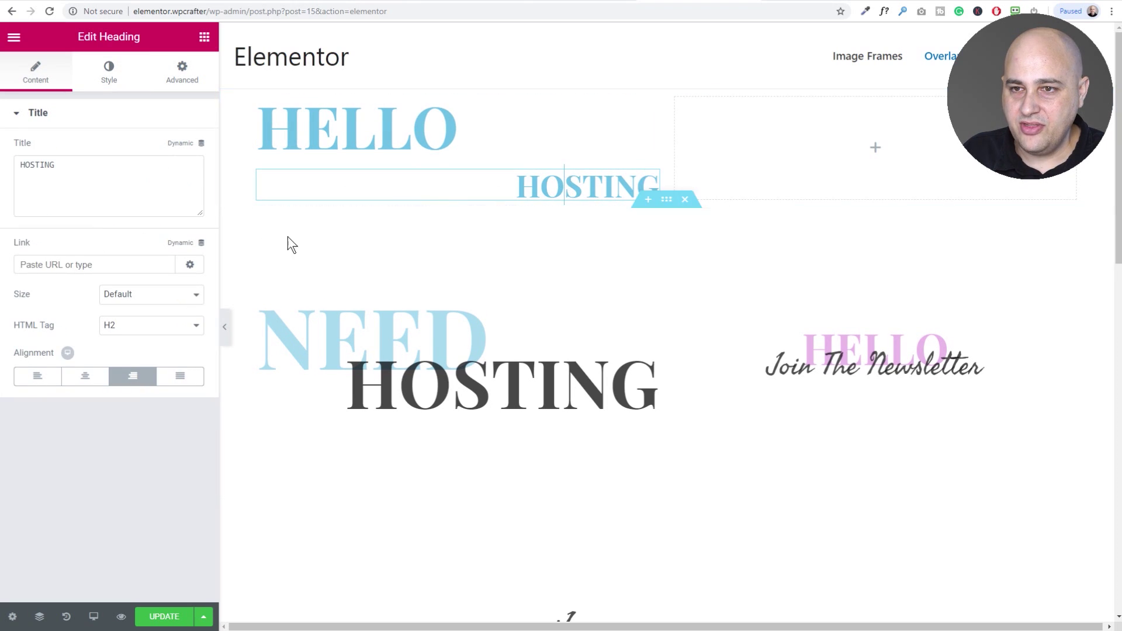
pyautogui.click(108, 74)
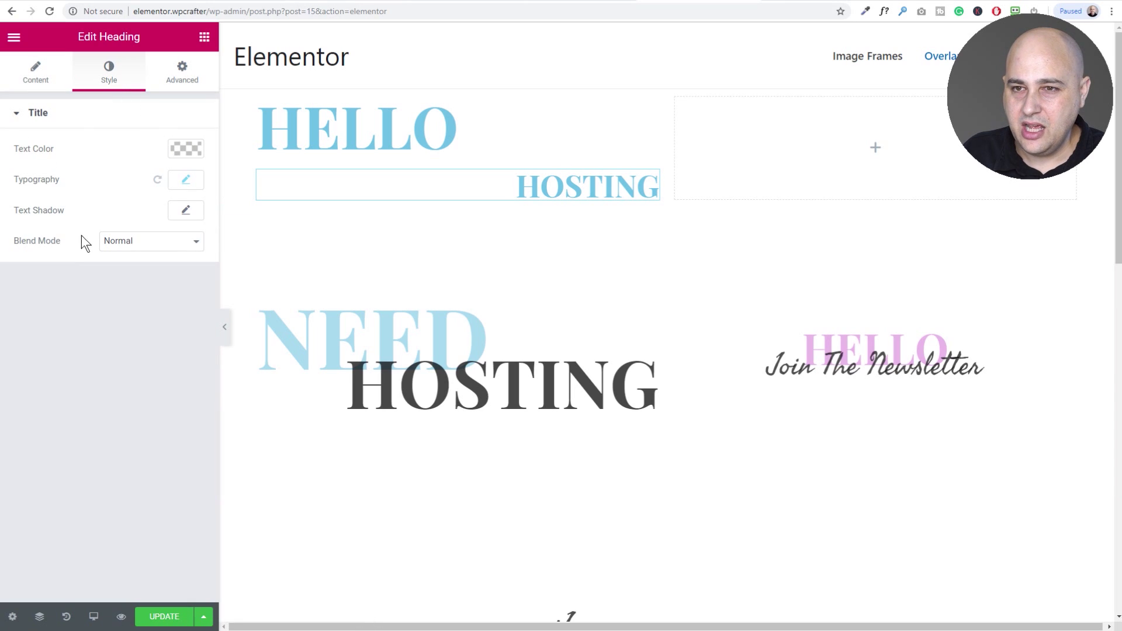
pyautogui.click(181, 181)
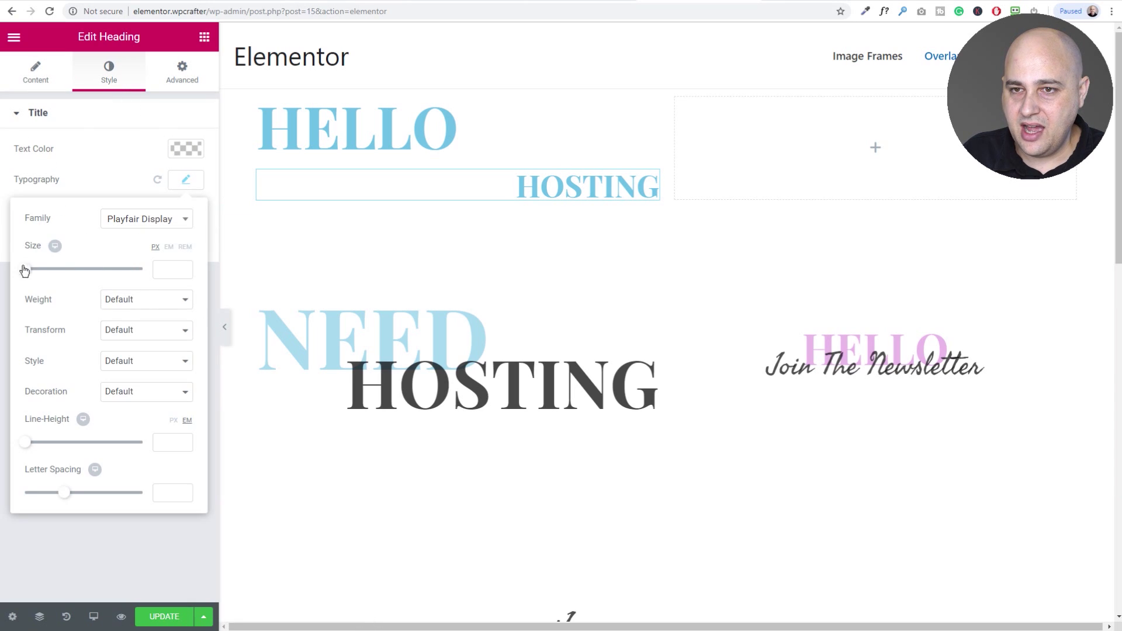
pyautogui.moveTo(25, 269); pyautogui.dragTo(70, 268)
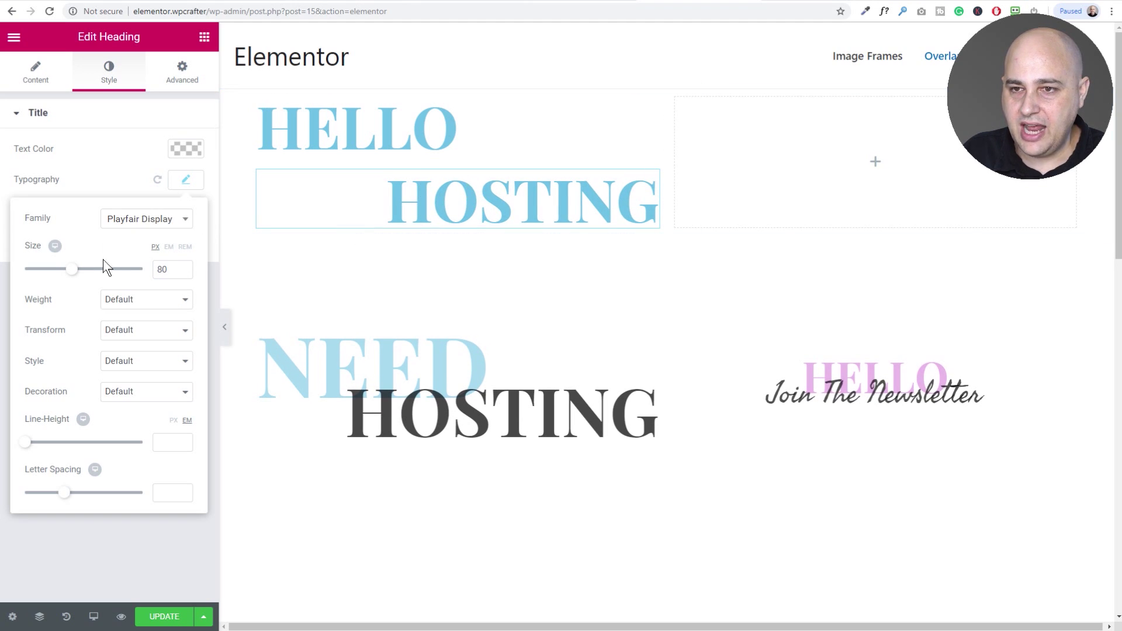
pyautogui.click(187, 149)
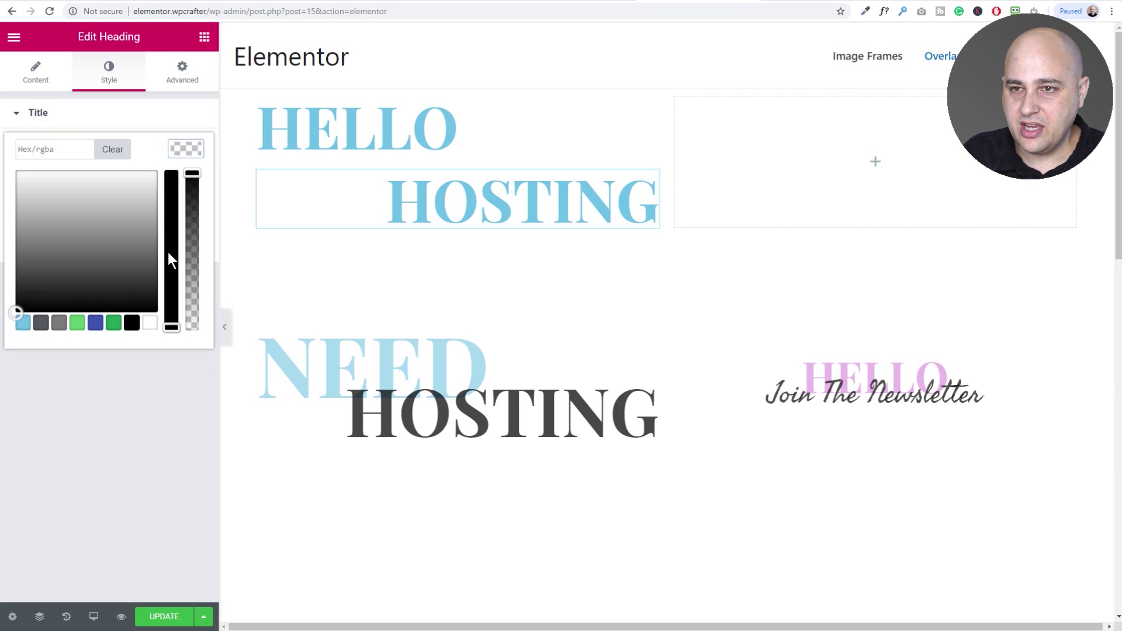
pyautogui.moveTo(188, 180); pyautogui.dragTo(196, 231)
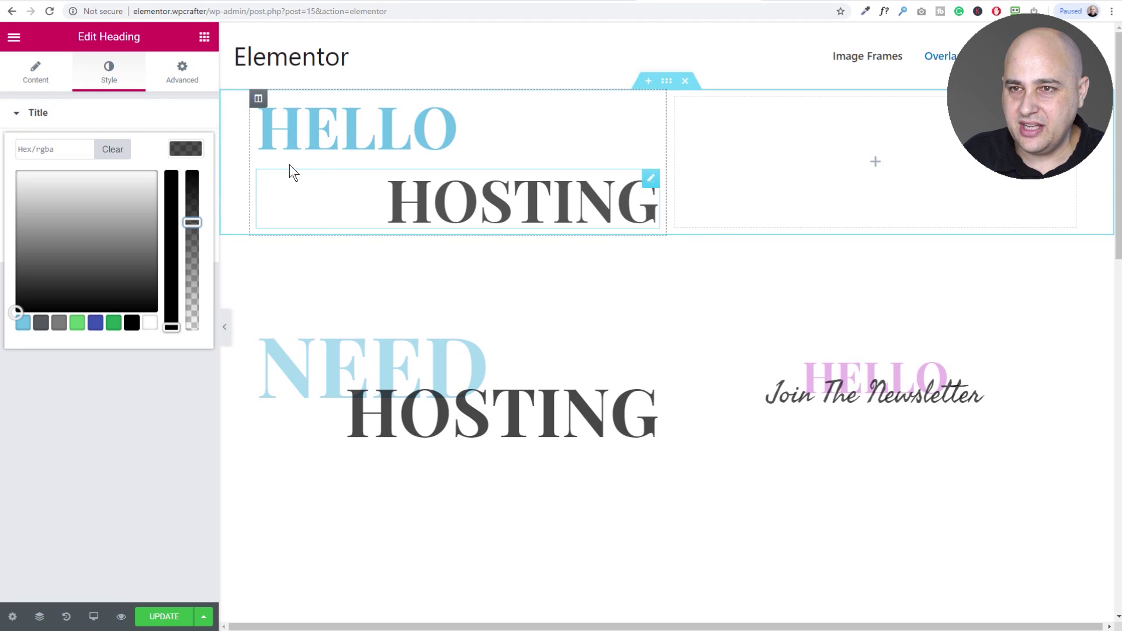
# Unlink the new HOSTING heading's margin values and set its top margin to -60 px so it overlaps HELLO
pyautogui.click(185, 80)
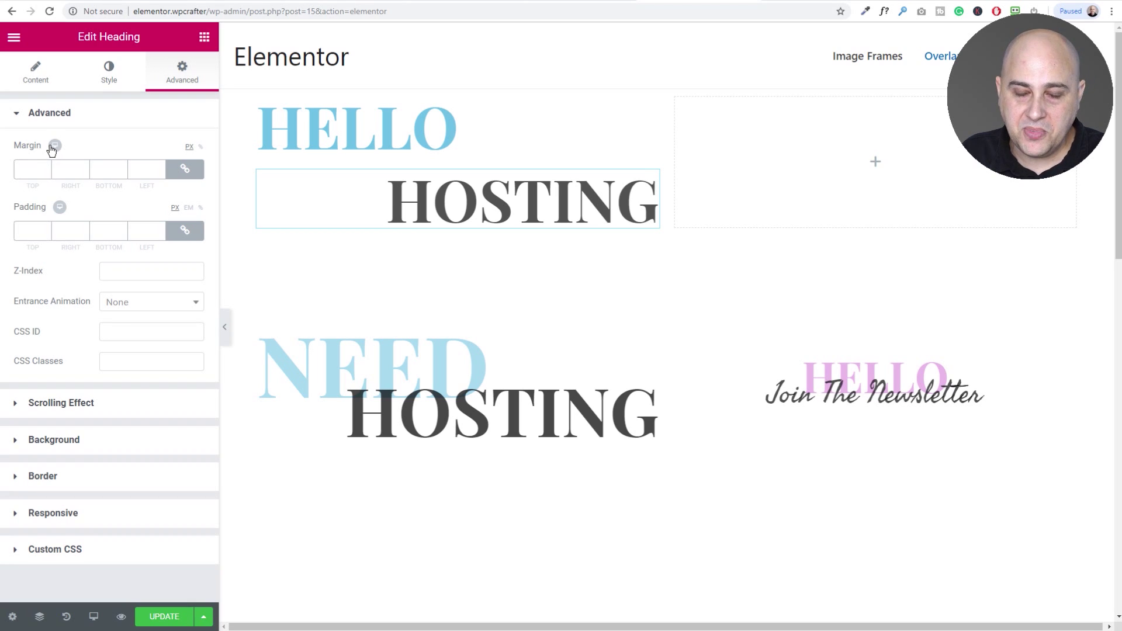
pyautogui.click(189, 169)
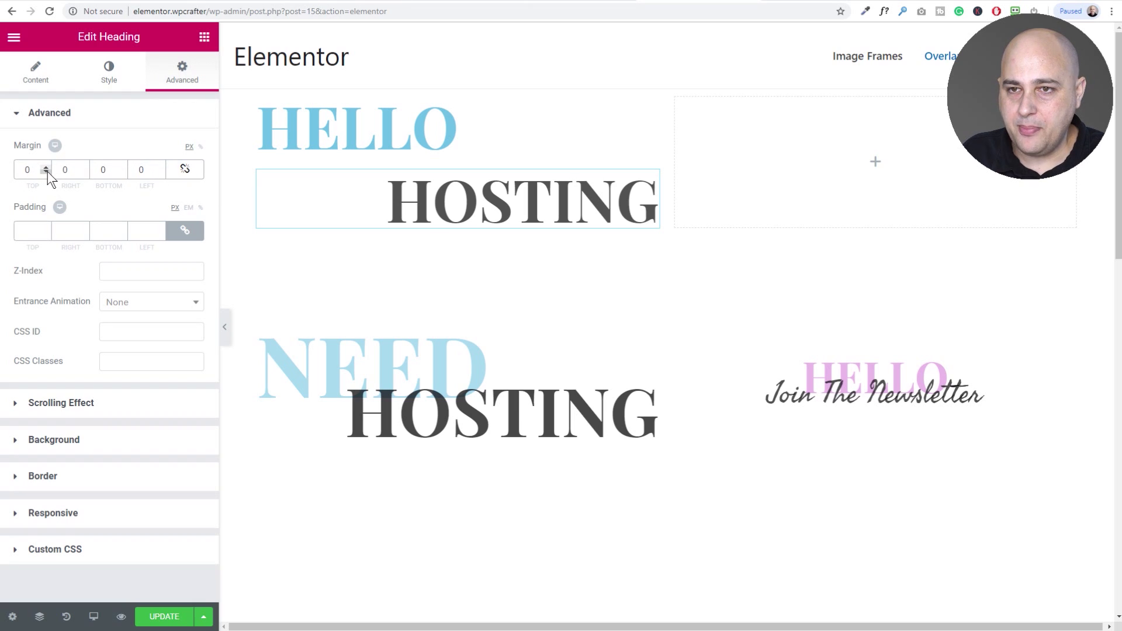
pyautogui.moveTo(47, 170); pyautogui.dragTo(47, 172)
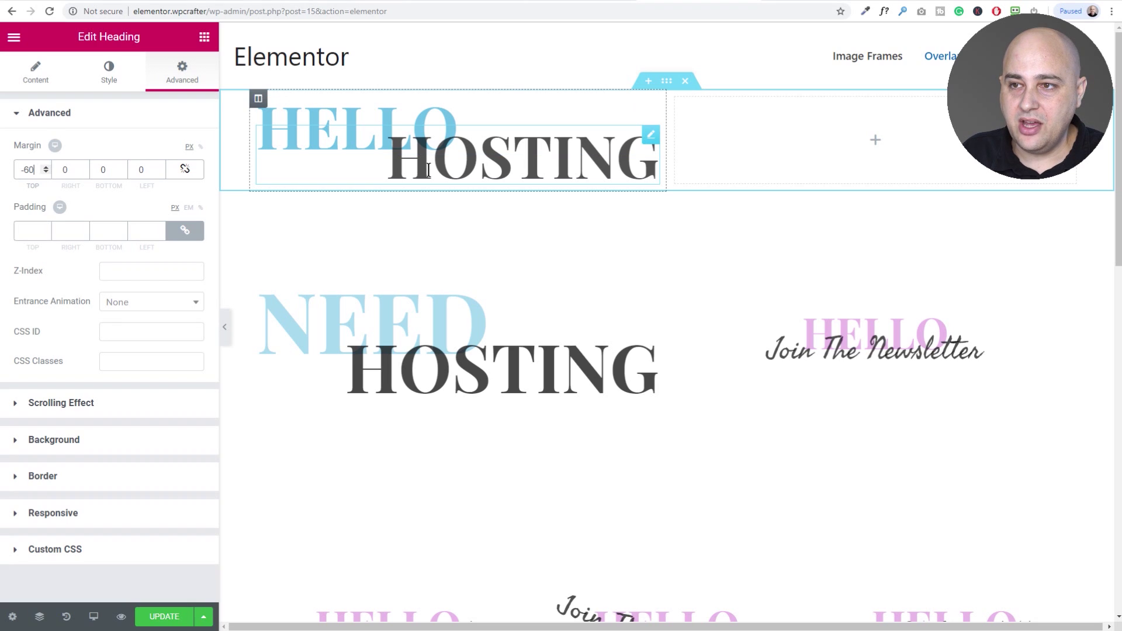
# Try a Z-index of 1 on the new blue HELLO heading and clear the value again
pyautogui.click(356, 118)
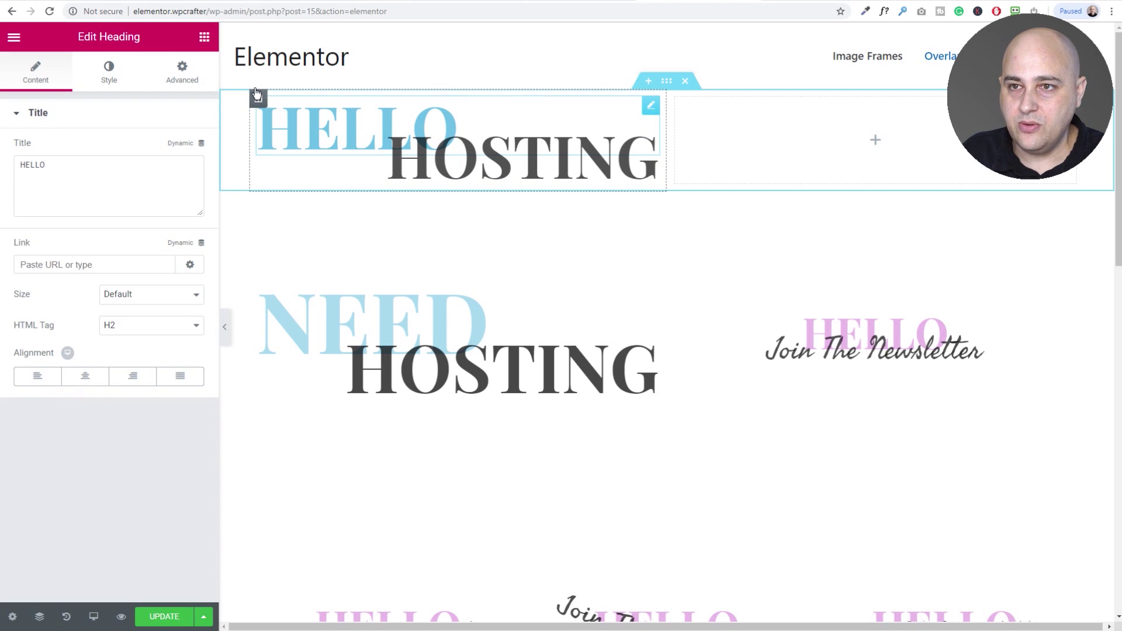
pyautogui.click(178, 73)
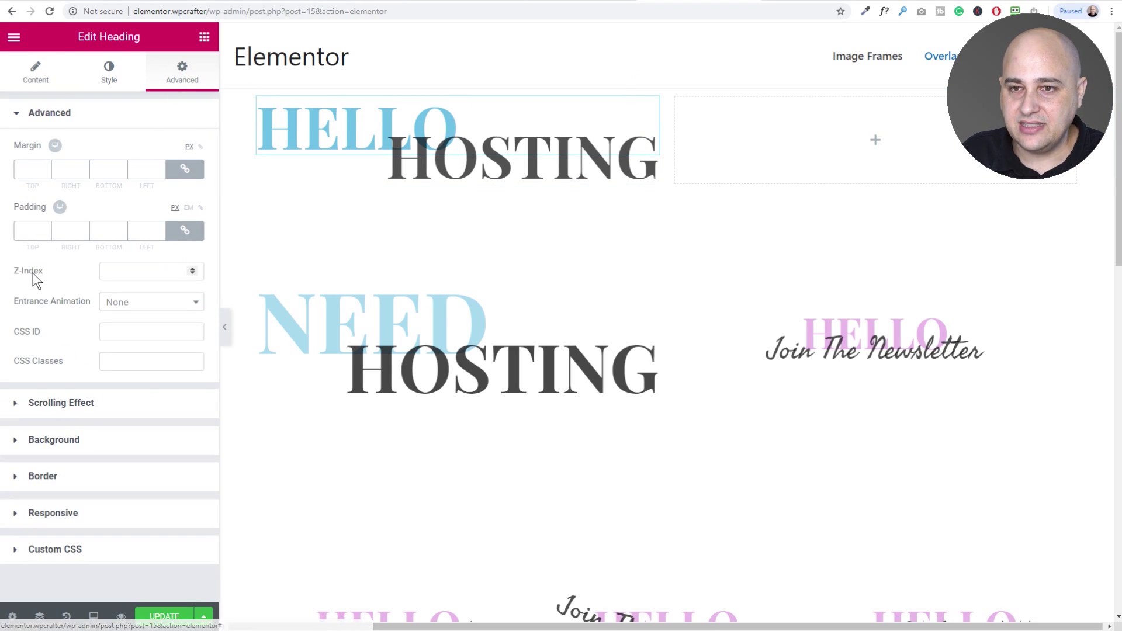
pyautogui.click(112, 274)
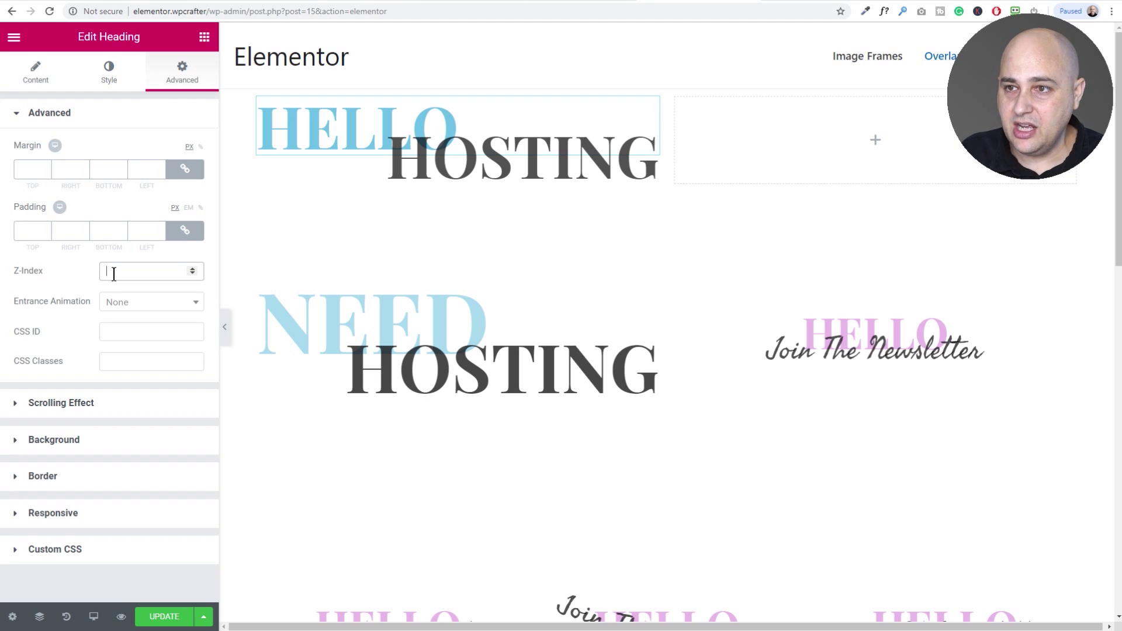
pyautogui.write('1')
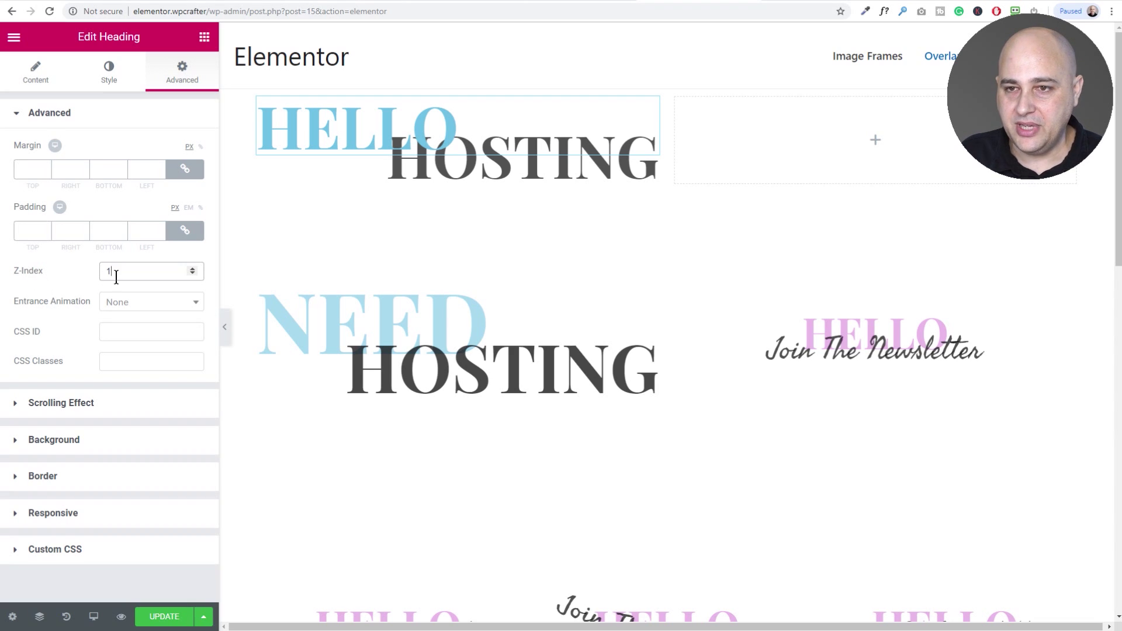
pyautogui.press('BackSpace')
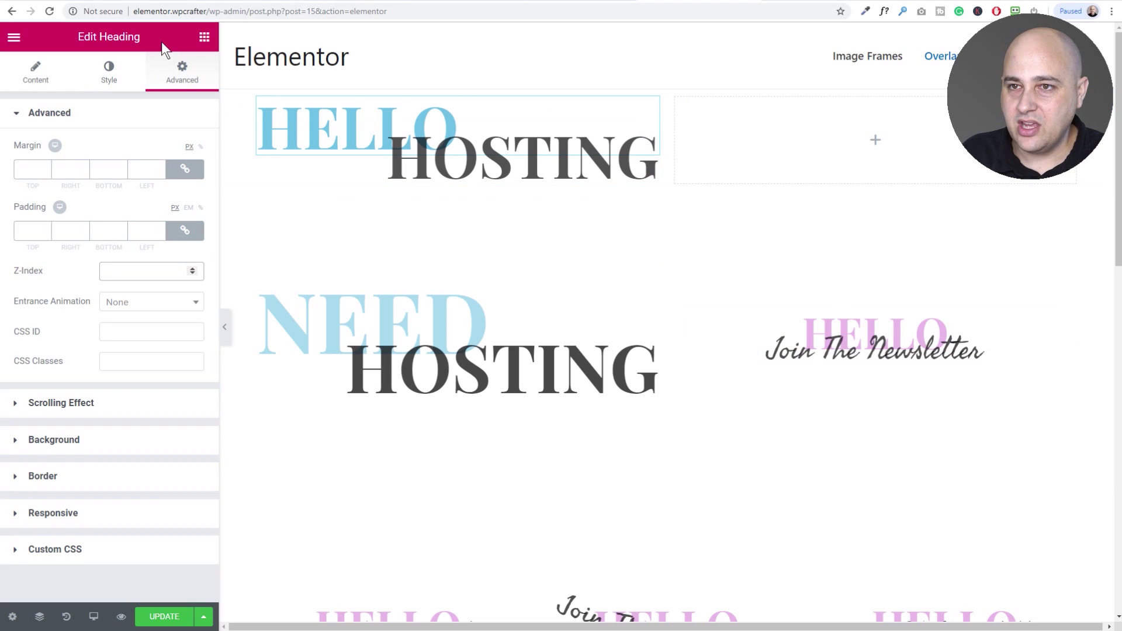
# Add a Heading widget to the empty column beside HELLO HOSTING, with the title HELLO and centre alignment
pyautogui.click(203, 37)
pyautogui.moveTo(140, 175); pyautogui.dragTo(750, 149)
pyautogui.click(167, 170)
pyautogui.hotkey('ctrl', 'a')
pyautogui.write('HELLO')
pyautogui.click(84, 376)
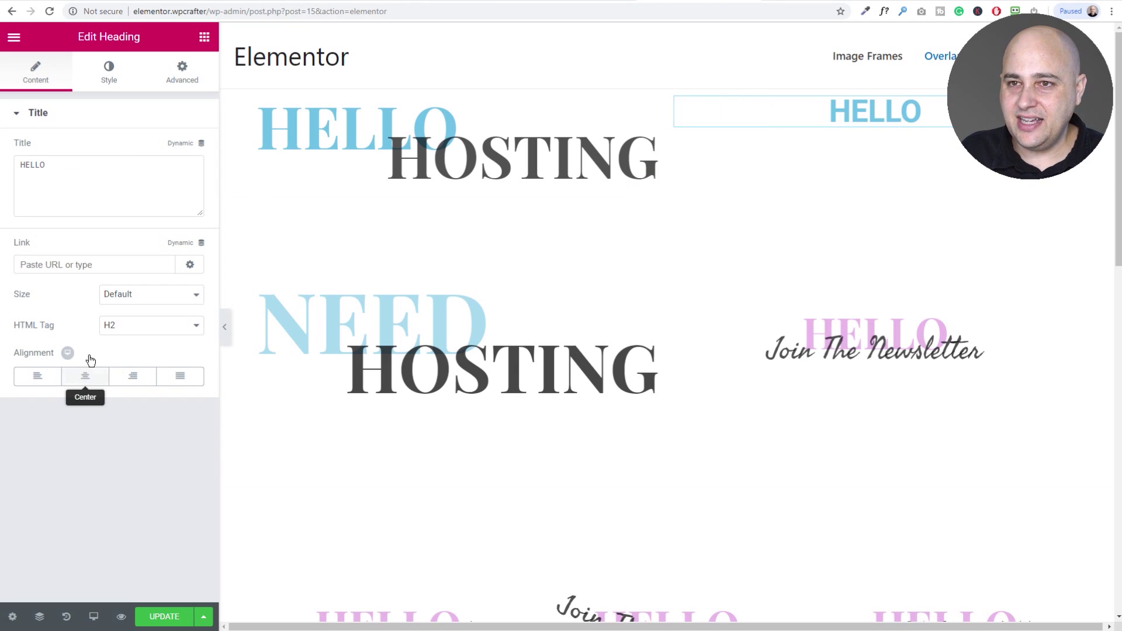
# Set the centred HELLO heading's font family to Playfair Display and its size to 59 px
pyautogui.click(117, 74)
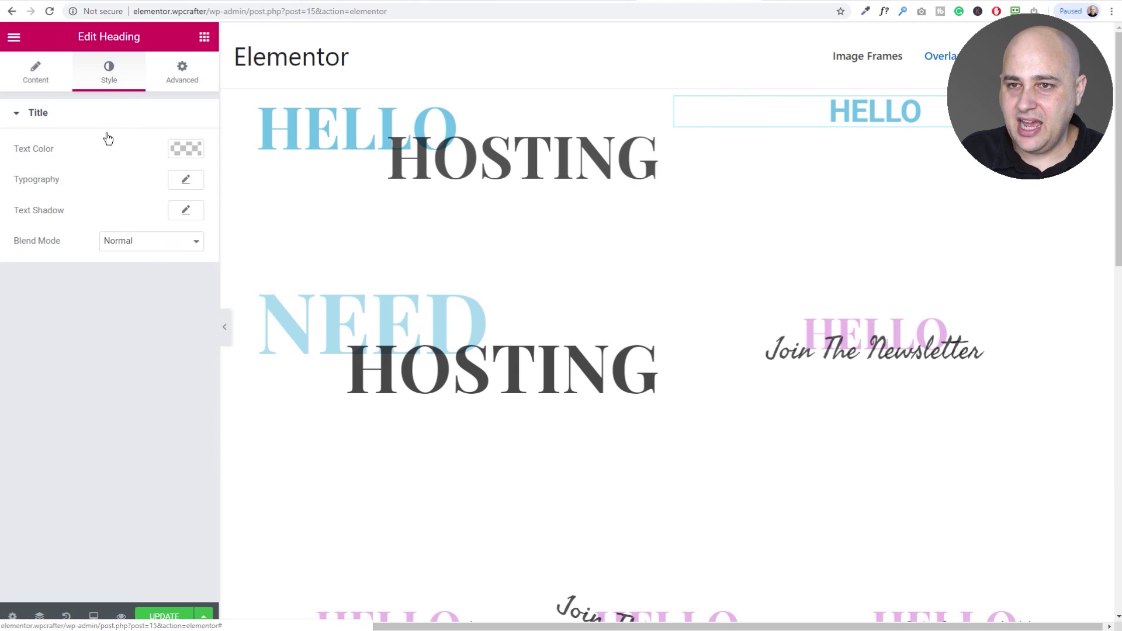
pyautogui.click(184, 181)
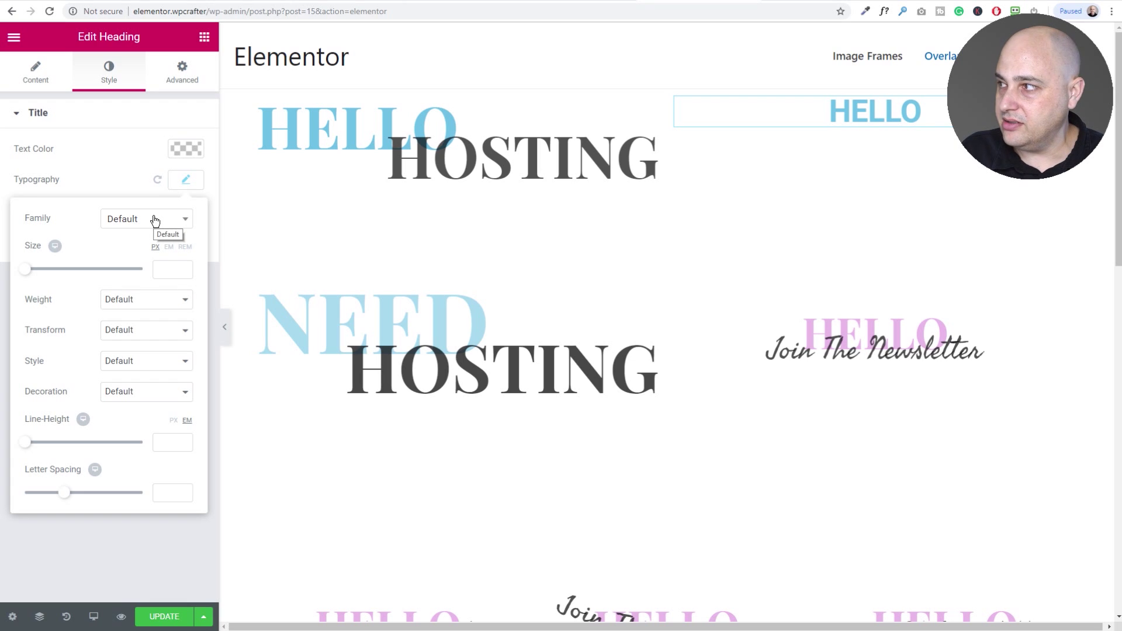
pyautogui.click(105, 211)
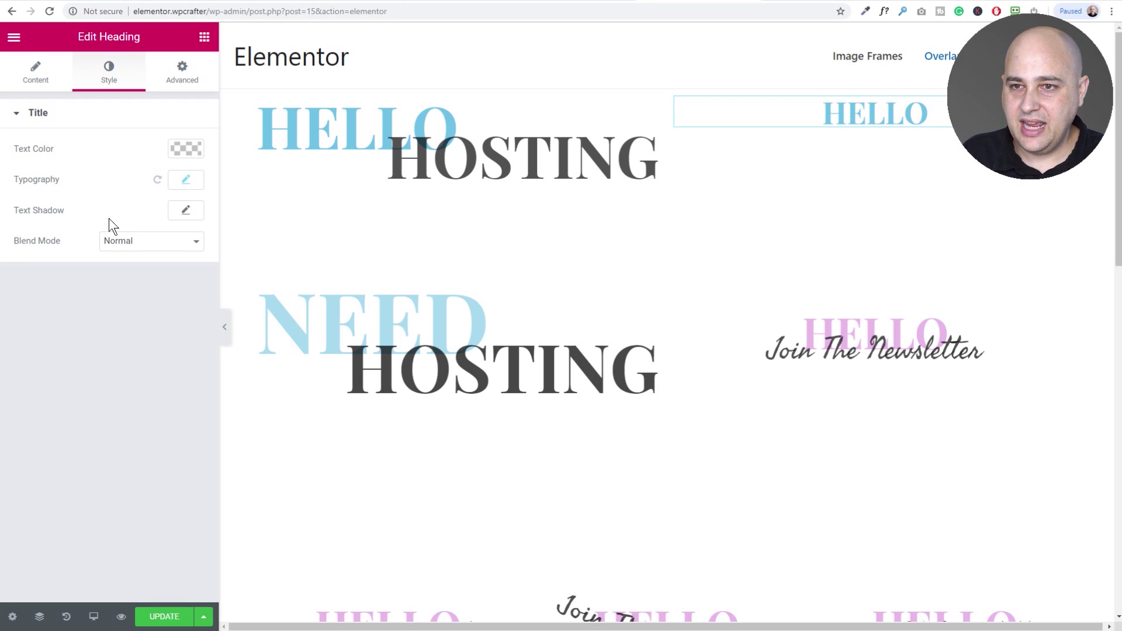
pyautogui.click(185, 180)
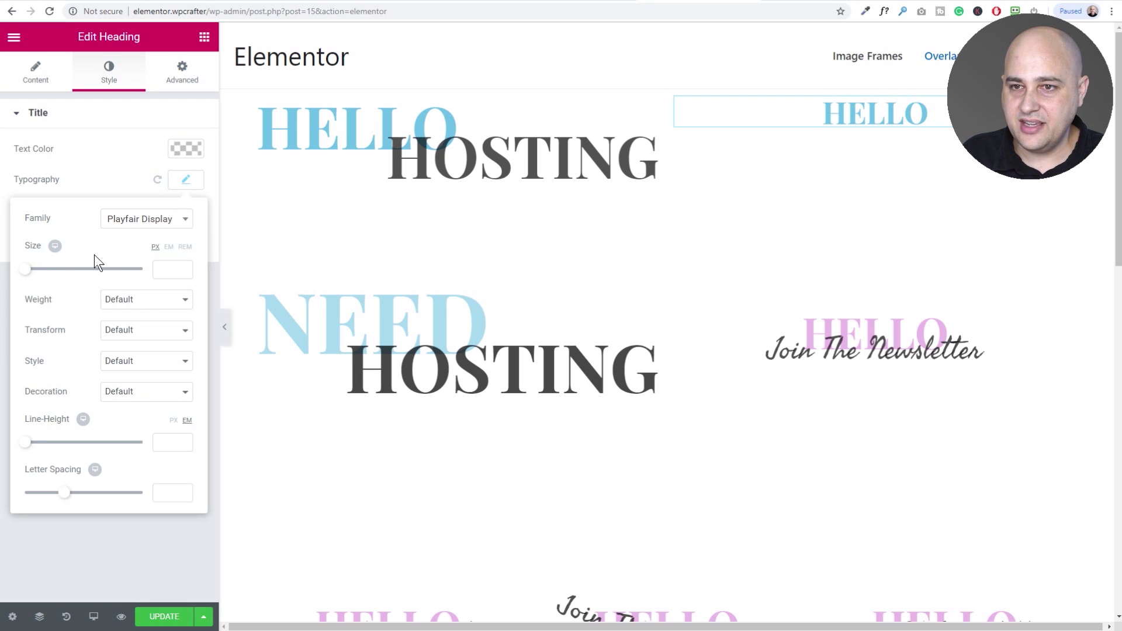
pyautogui.moveTo(25, 269); pyautogui.dragTo(60, 255)
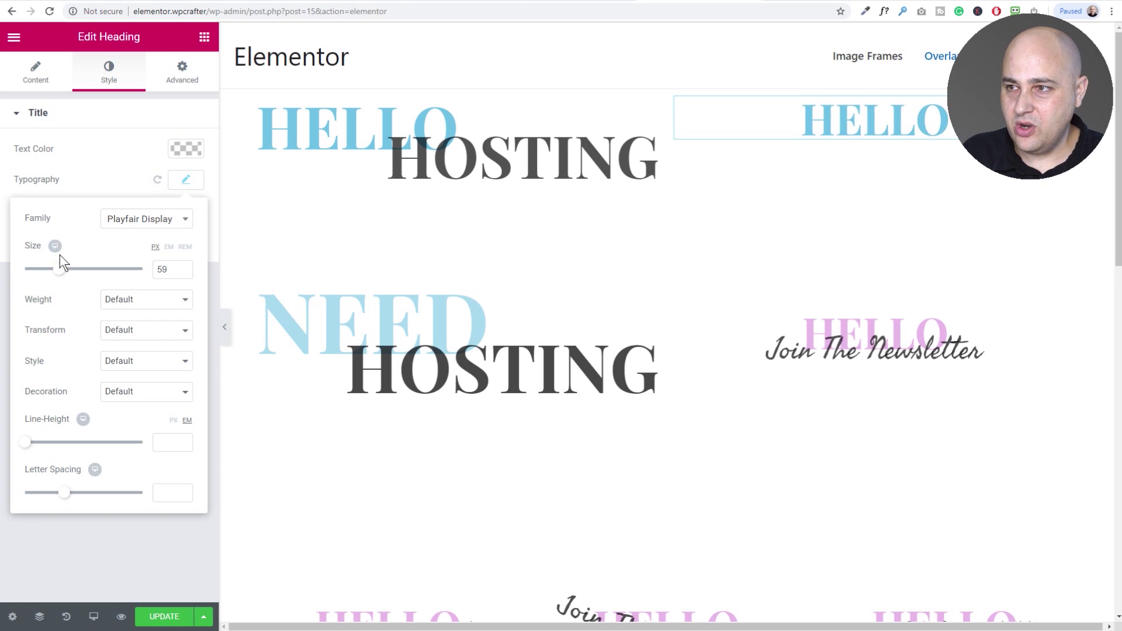
# Give the centred HELLO heading a semi-transparent purple text colour
pyautogui.click(97, 159)
pyautogui.click(180, 143)
pyautogui.click(123, 260)
pyautogui.click(114, 324)
pyautogui.moveTo(115, 251); pyautogui.dragTo(135, 210)
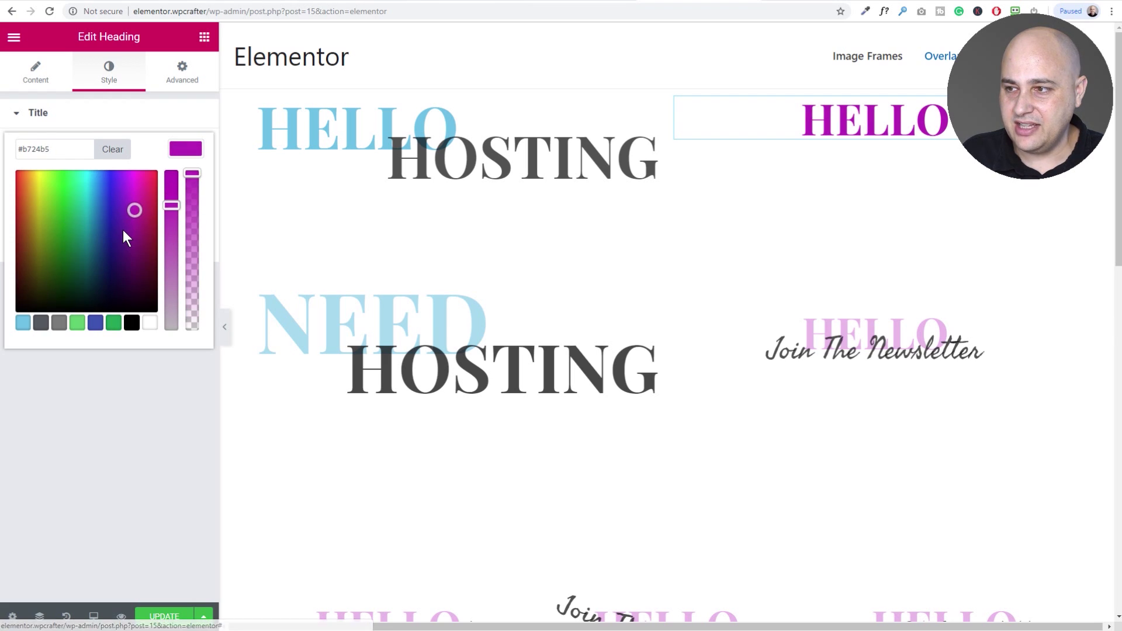
pyautogui.moveTo(199, 173); pyautogui.dragTo(189, 228)
pyautogui.click(150, 413)
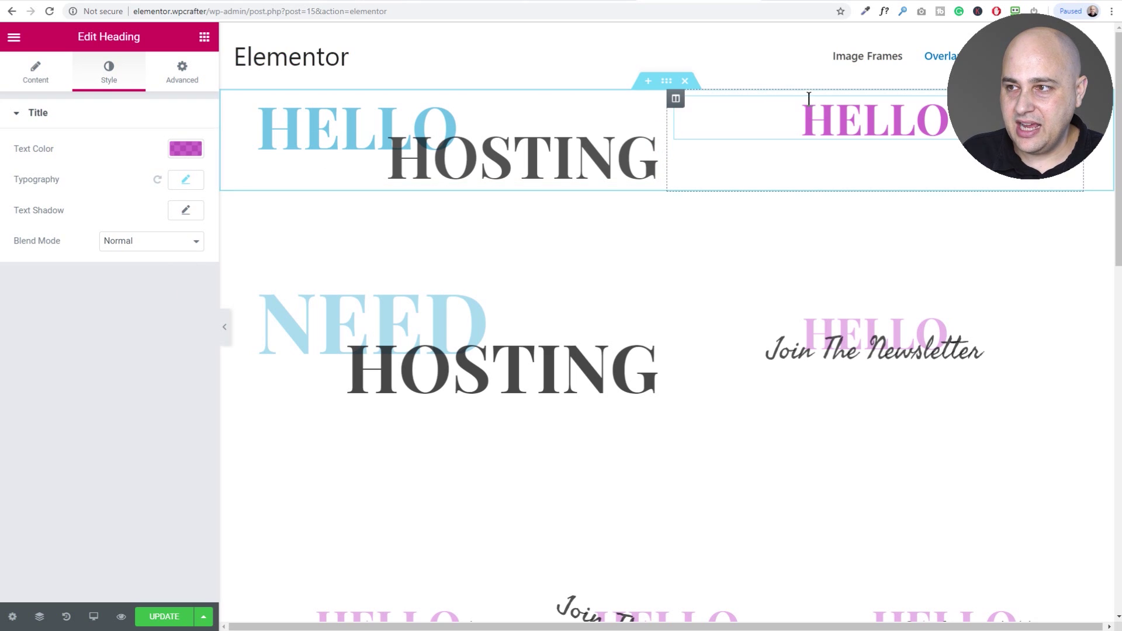
# Duplicate the purple HELLO heading and change the copy's title to Join The Newsletter
pyautogui.rightClick(798, 118)
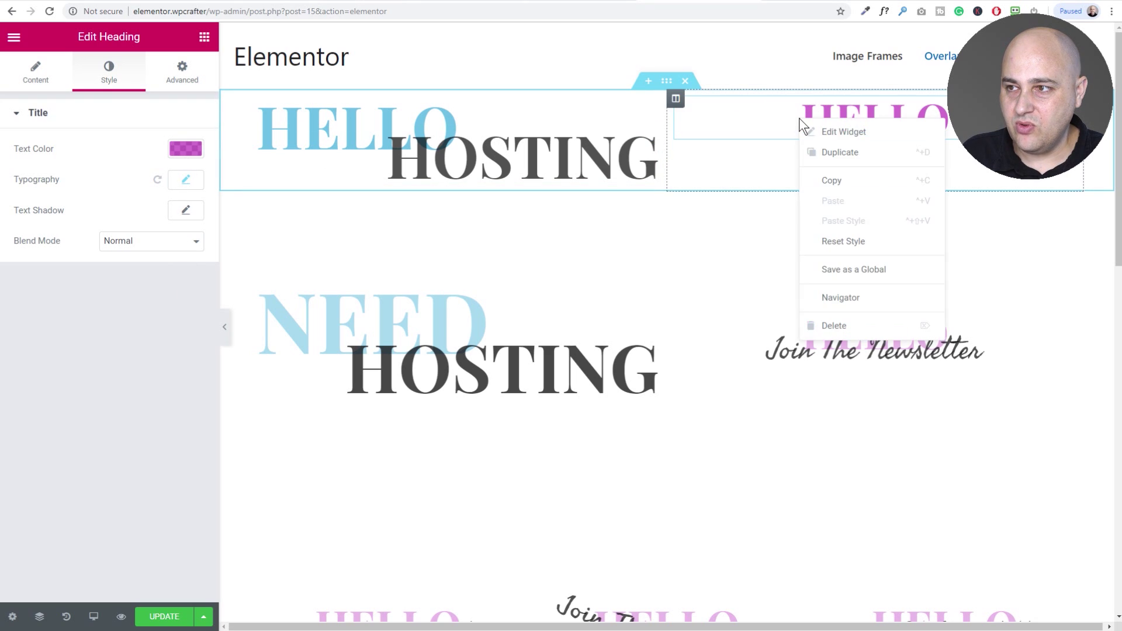
pyautogui.click(825, 153)
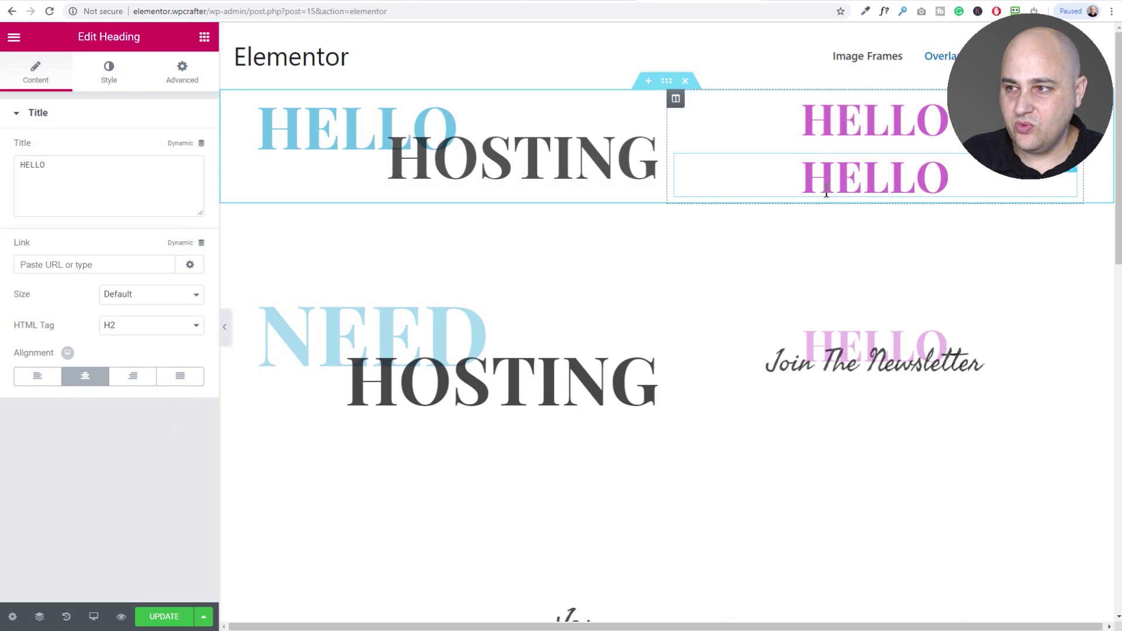
pyautogui.moveTo(80, 167); pyautogui.dragTo(2, 170)
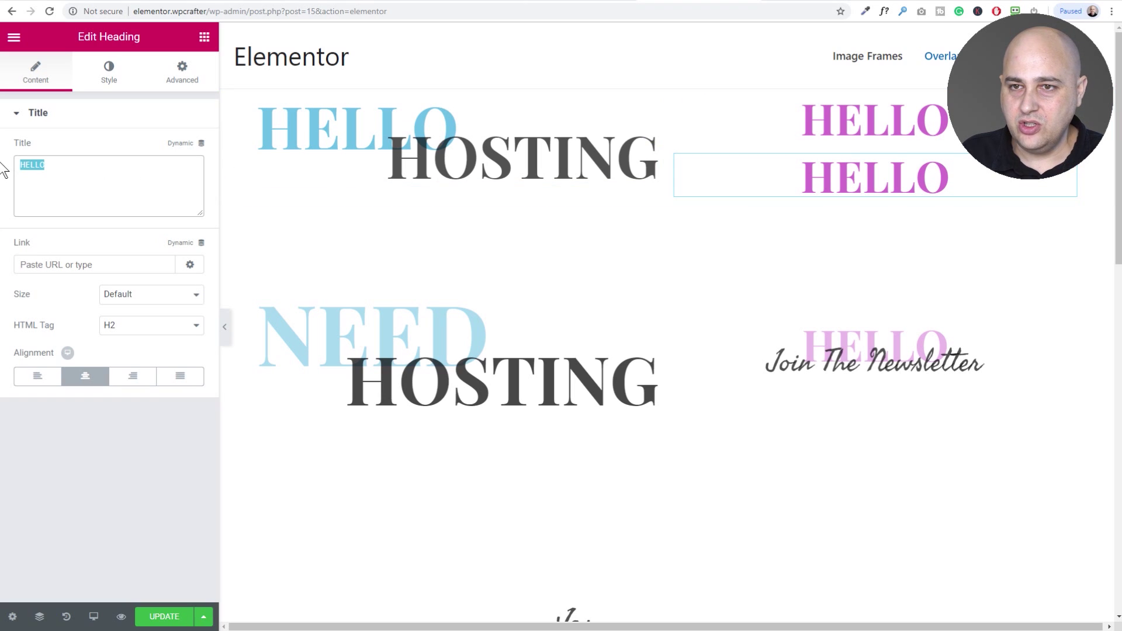
pyautogui.write('Join The Newsletter')
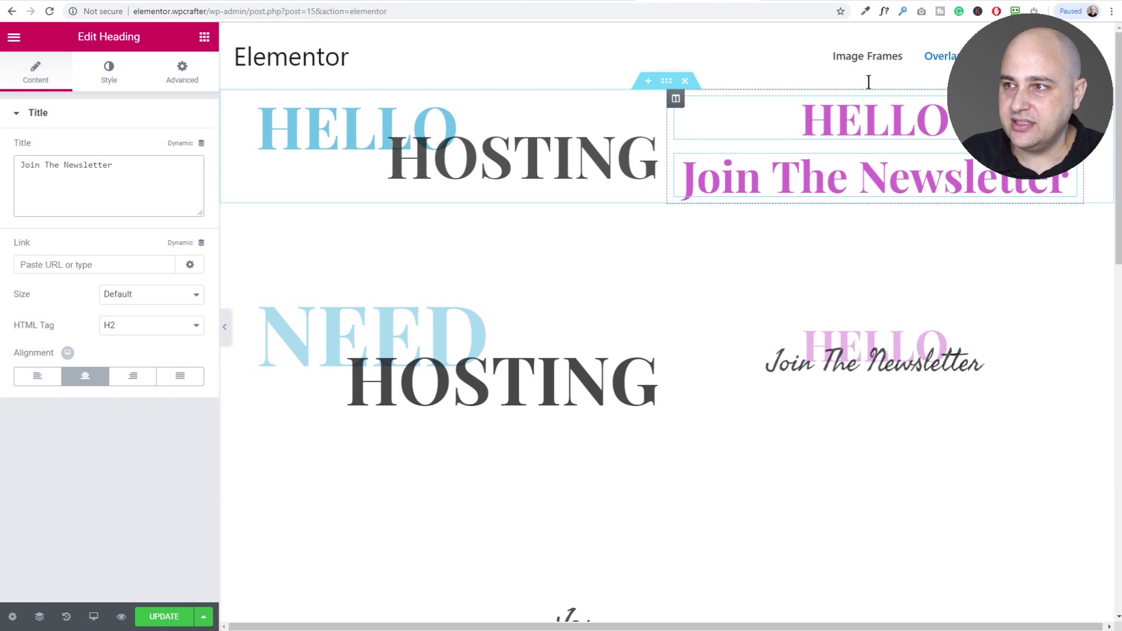
# Switch to the Freebies handwriting fonts article and browse its Google Fonts samples down to Seaweed Script
pyautogui.click(806, 3)
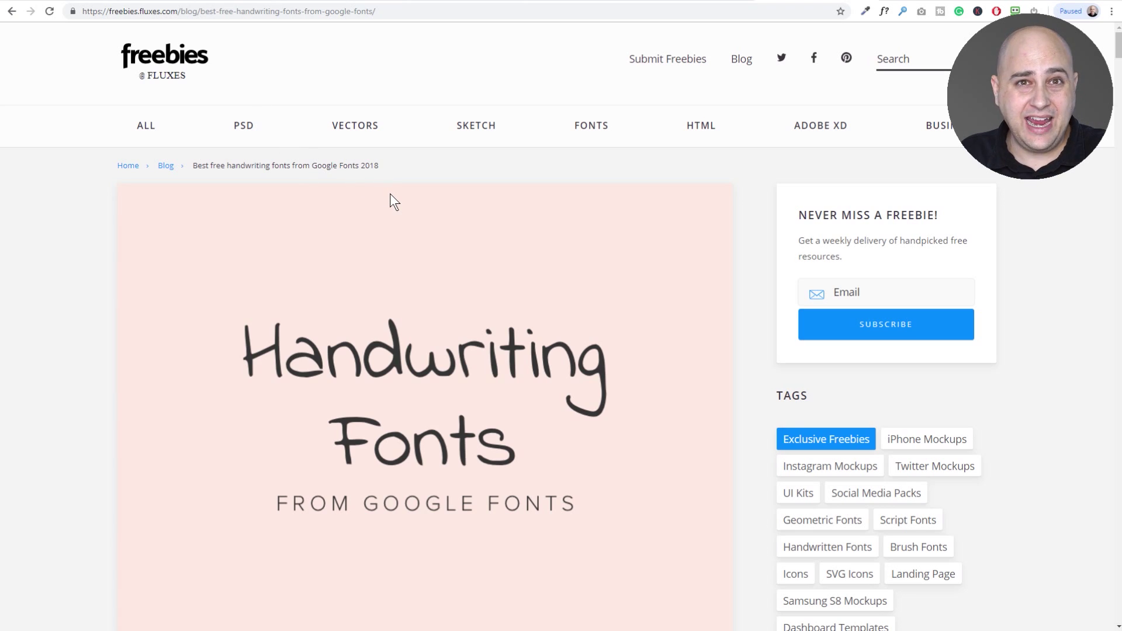
pyautogui.scroll(-20, 415, 260)
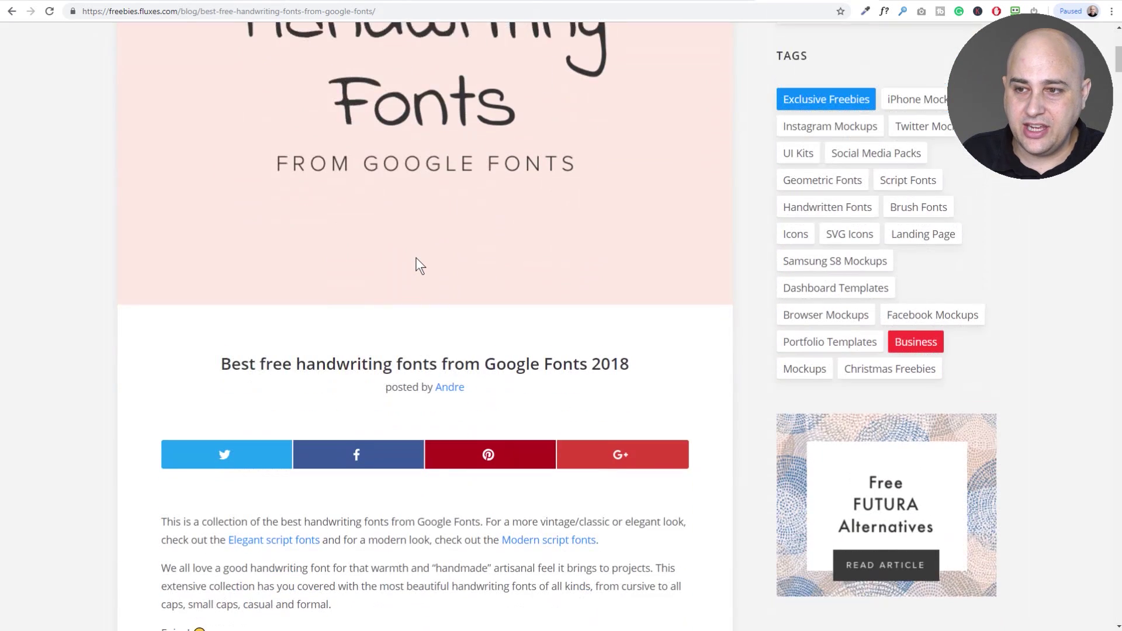
pyautogui.scroll(-16, 418, 265)
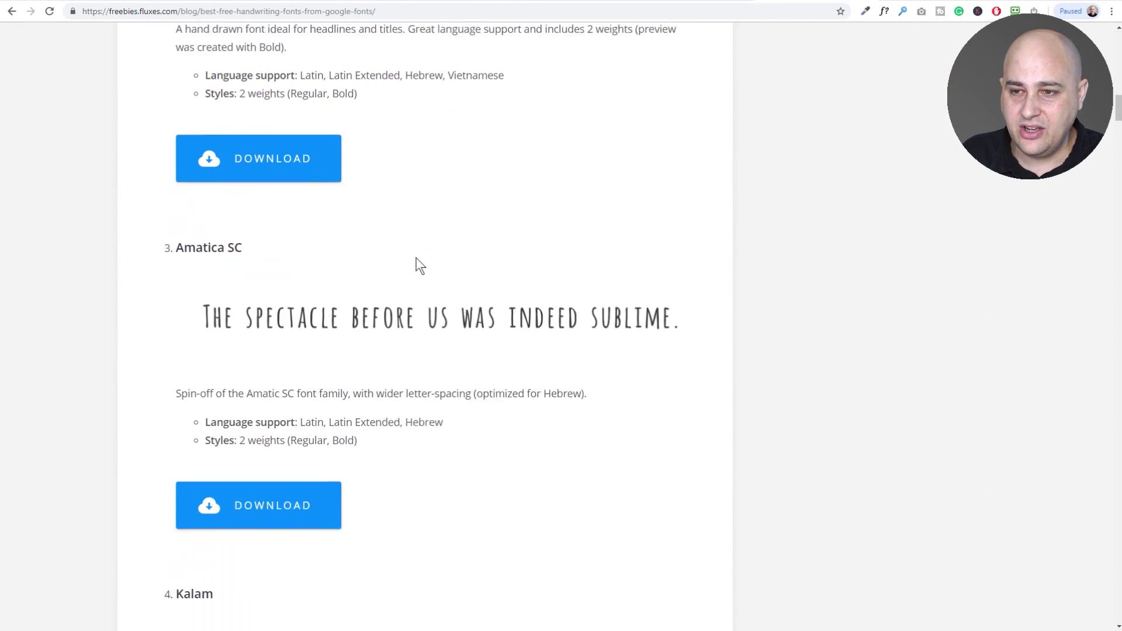
pyautogui.scroll(-4, 420, 266)
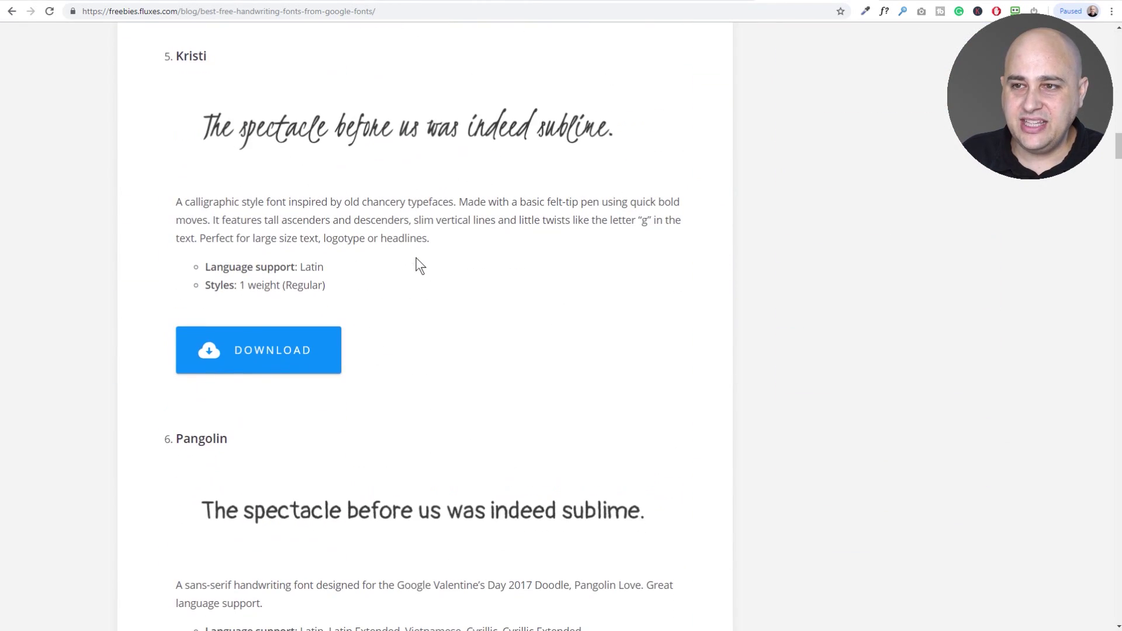
pyautogui.scroll(-12, 419, 265)
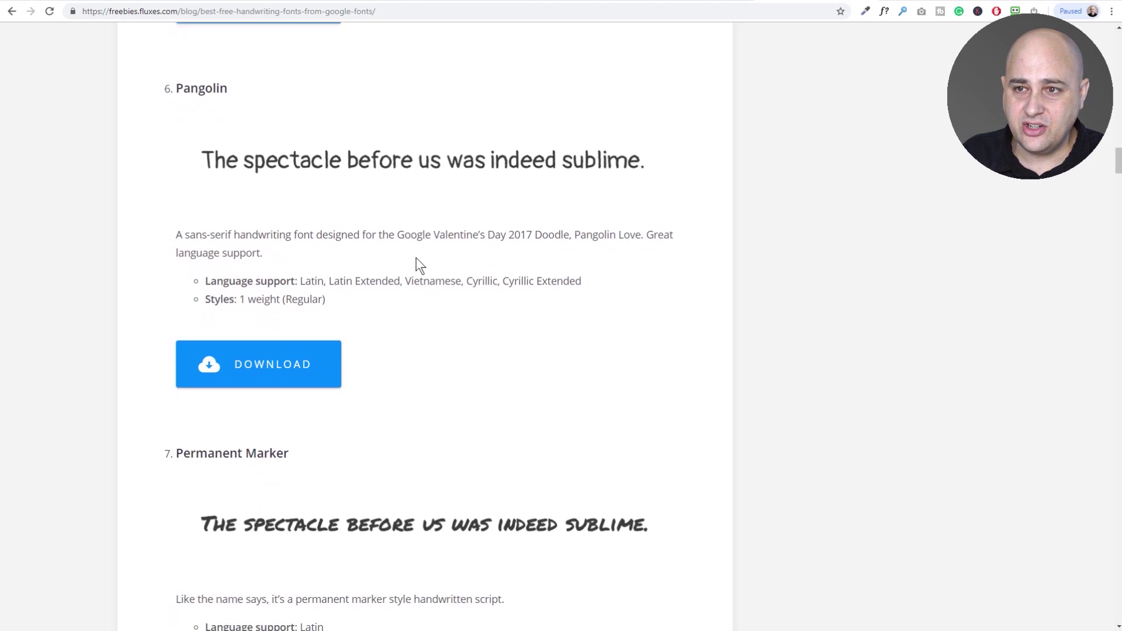
pyautogui.scroll(-10, 416, 257)
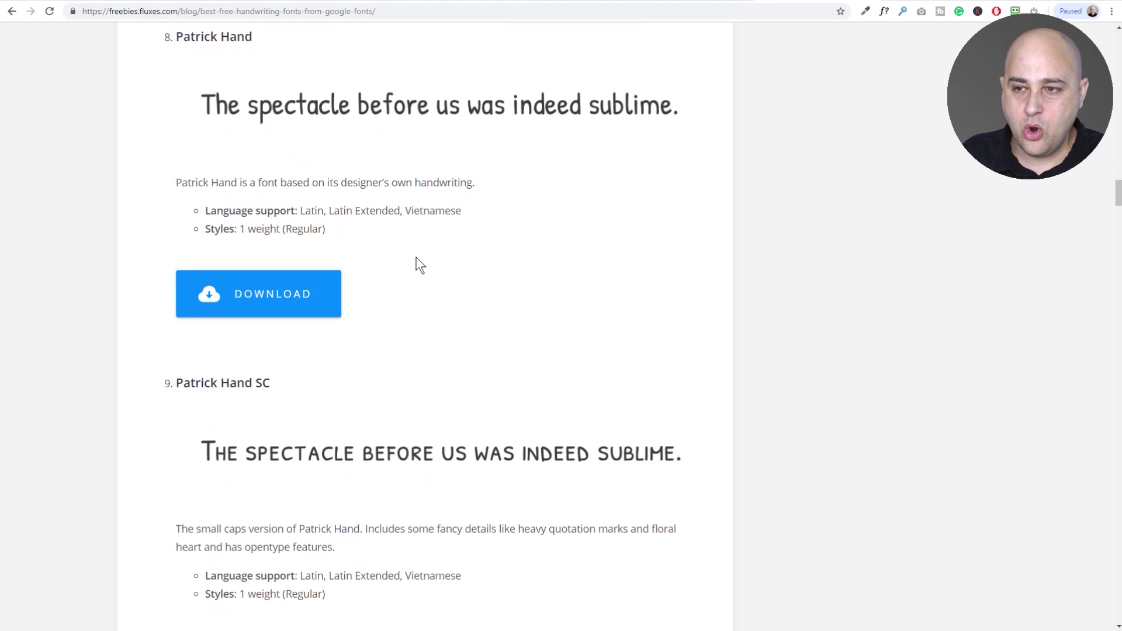
pyautogui.scroll(-16, 415, 257)
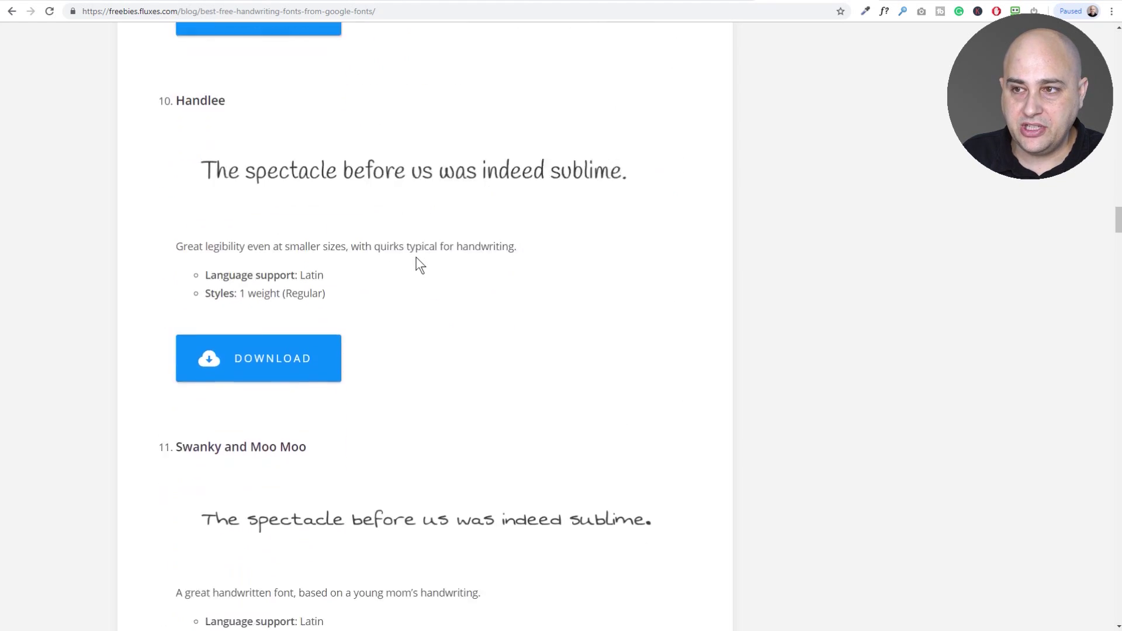
pyautogui.scroll(-13, 415, 257)
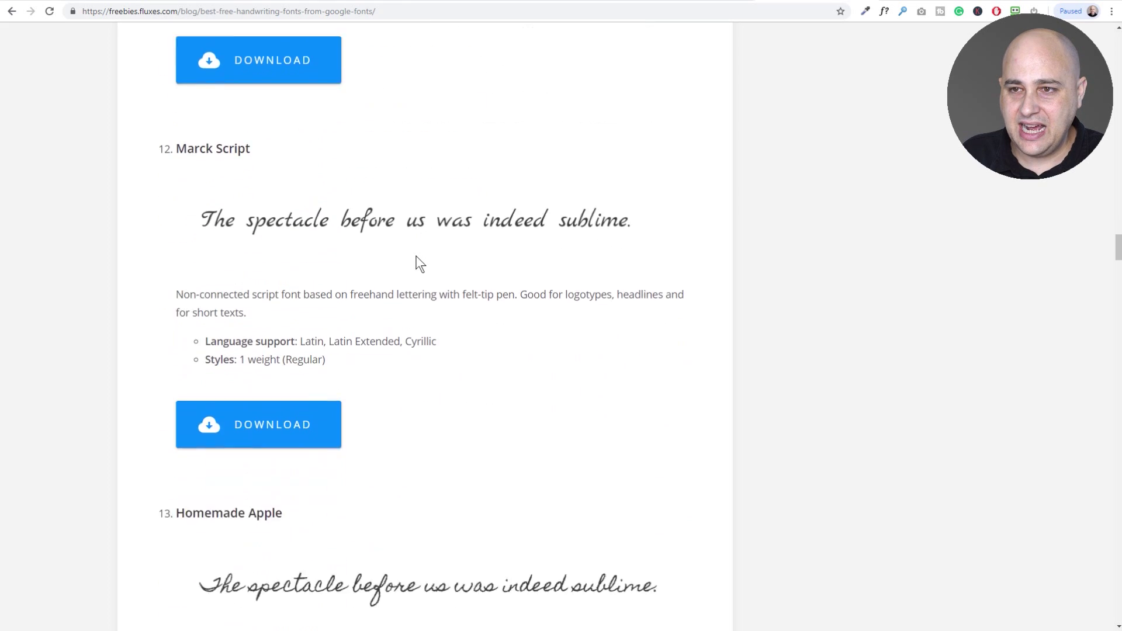
pyautogui.scroll(-7, 421, 264)
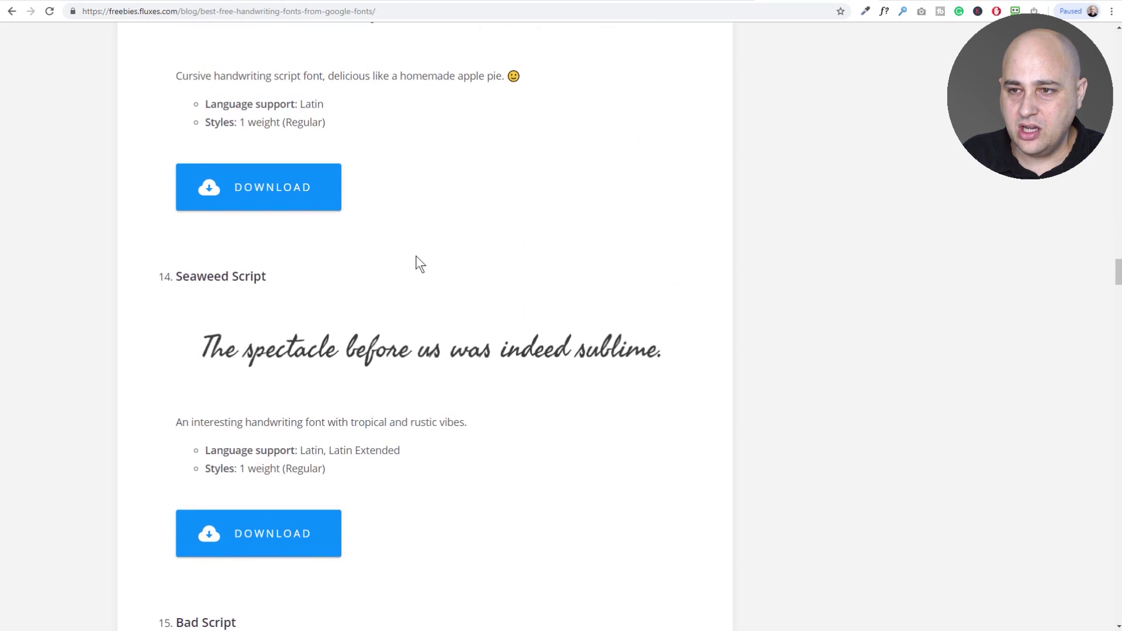
pyautogui.scroll(-1, 419, 264)
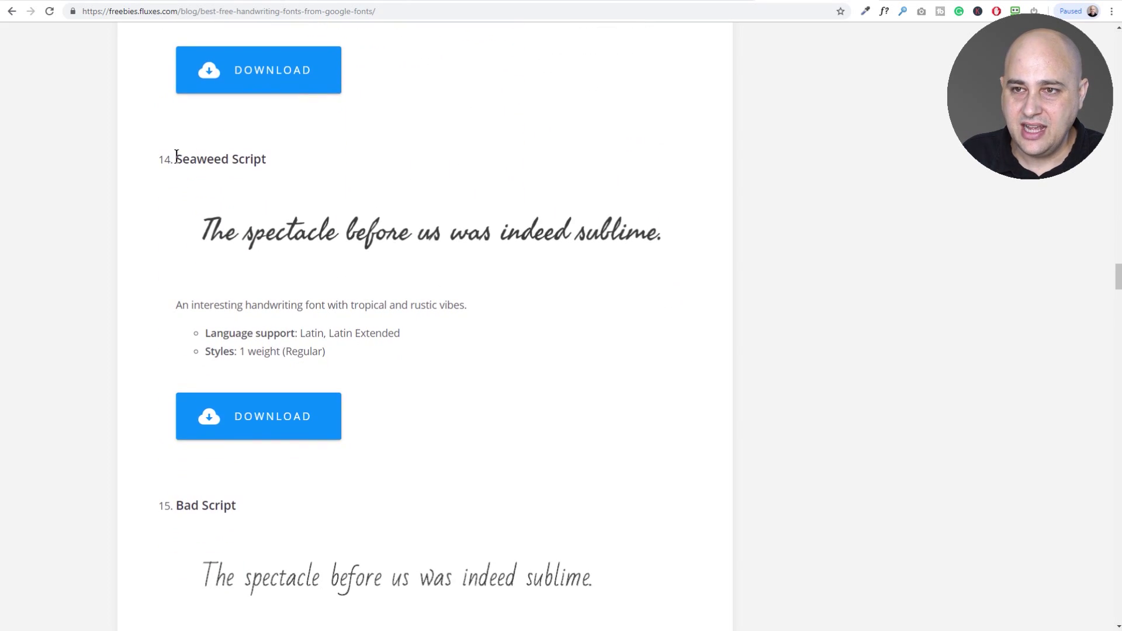
# Return to the Elementor page and set the purple Join The Newsletter heading's font family to Seaweed Script
pyautogui.click(691, 1)
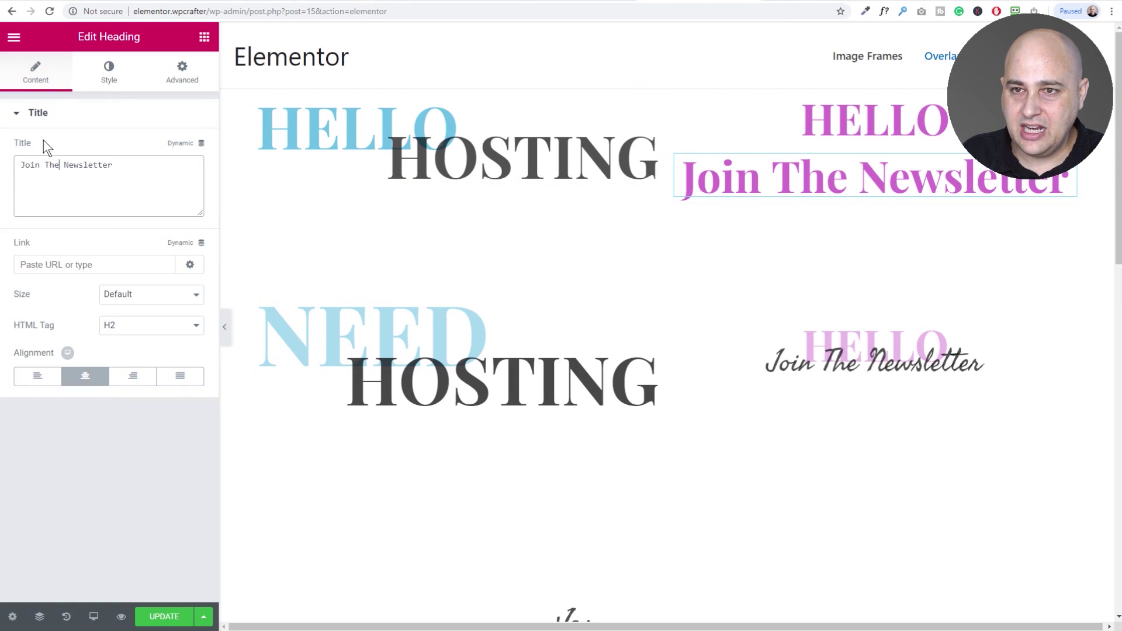
pyautogui.click(107, 65)
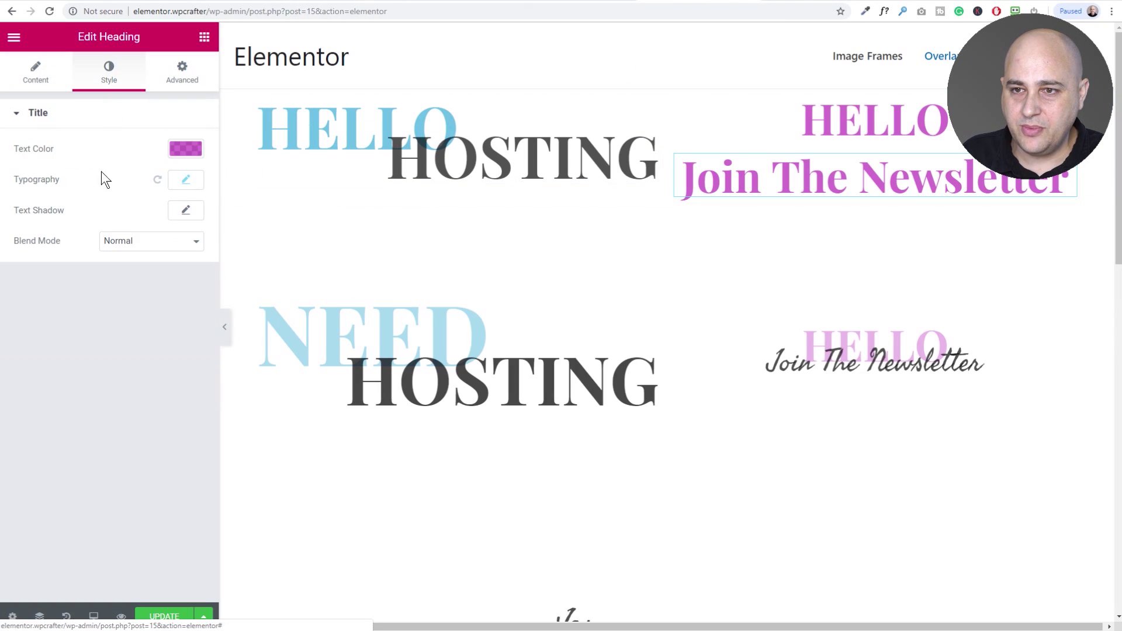
pyautogui.click(180, 179)
pyautogui.click(134, 218)
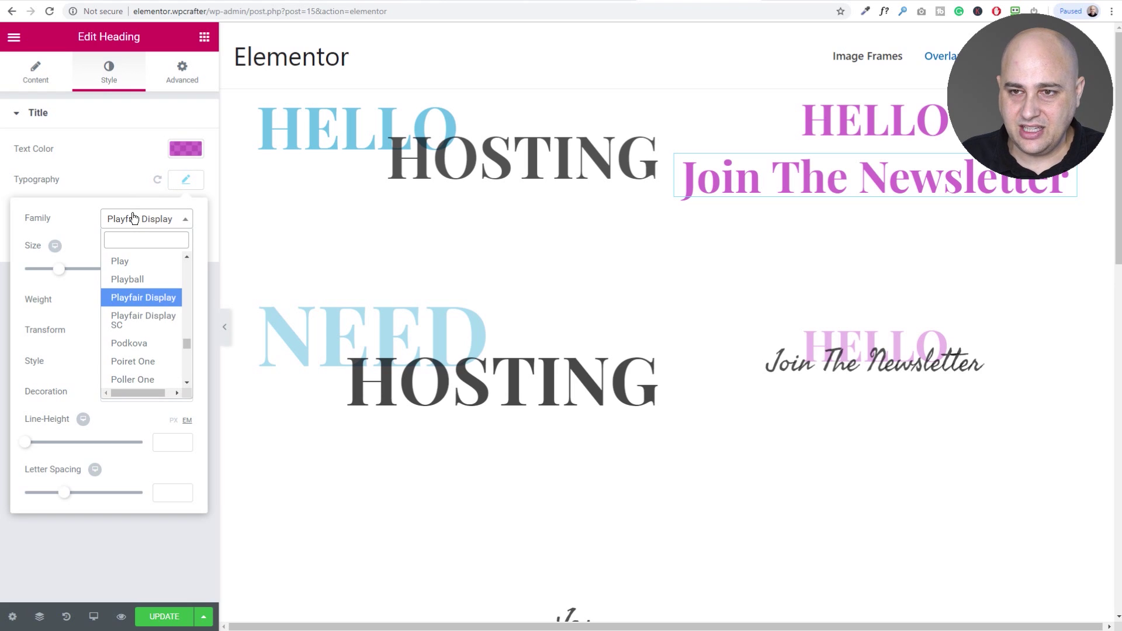
pyautogui.hotkey('ctrl', 'z')
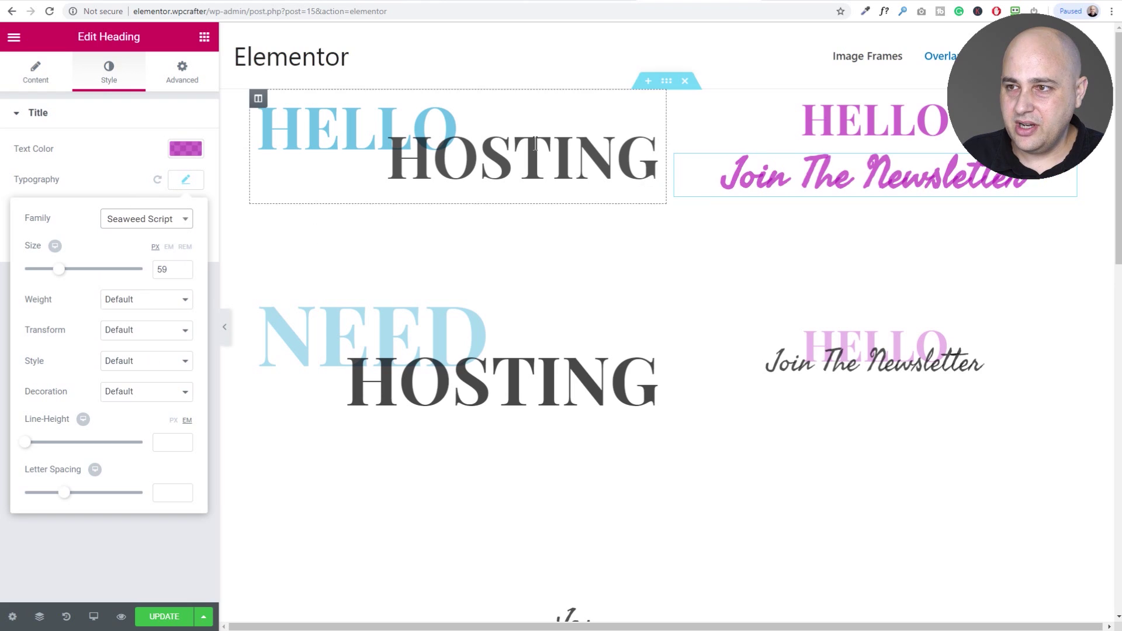
# Give the section holding HELLO HOSTING and Join The Newsletter a top and bottom margin of 200 px
pyautogui.click(666, 81)
pyautogui.click(182, 73)
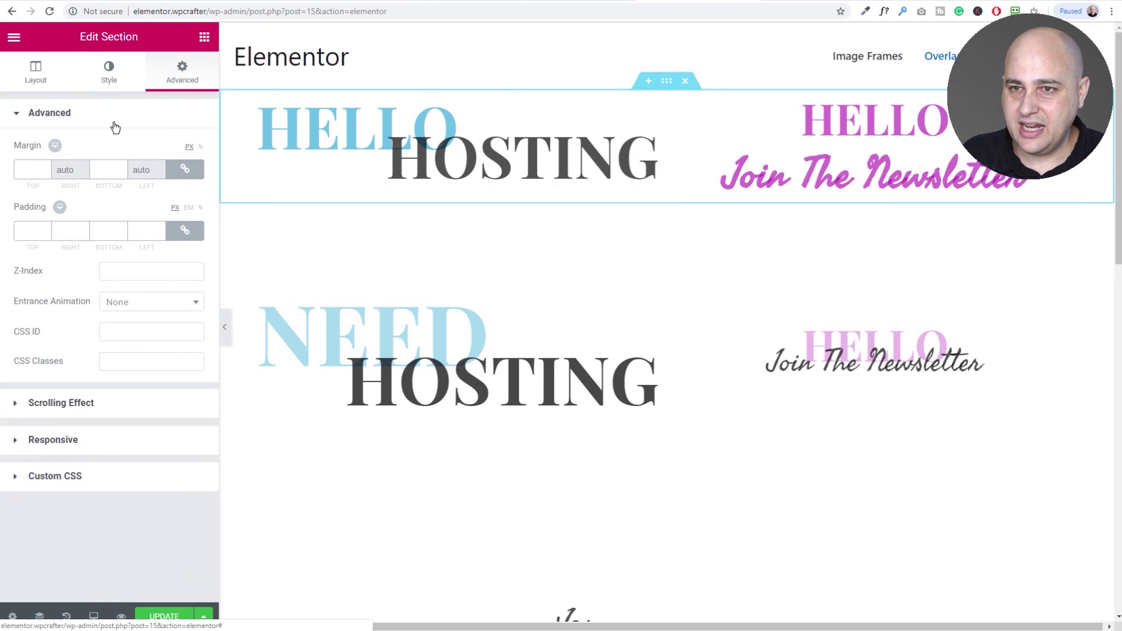
pyautogui.click(24, 168)
pyautogui.write('200')
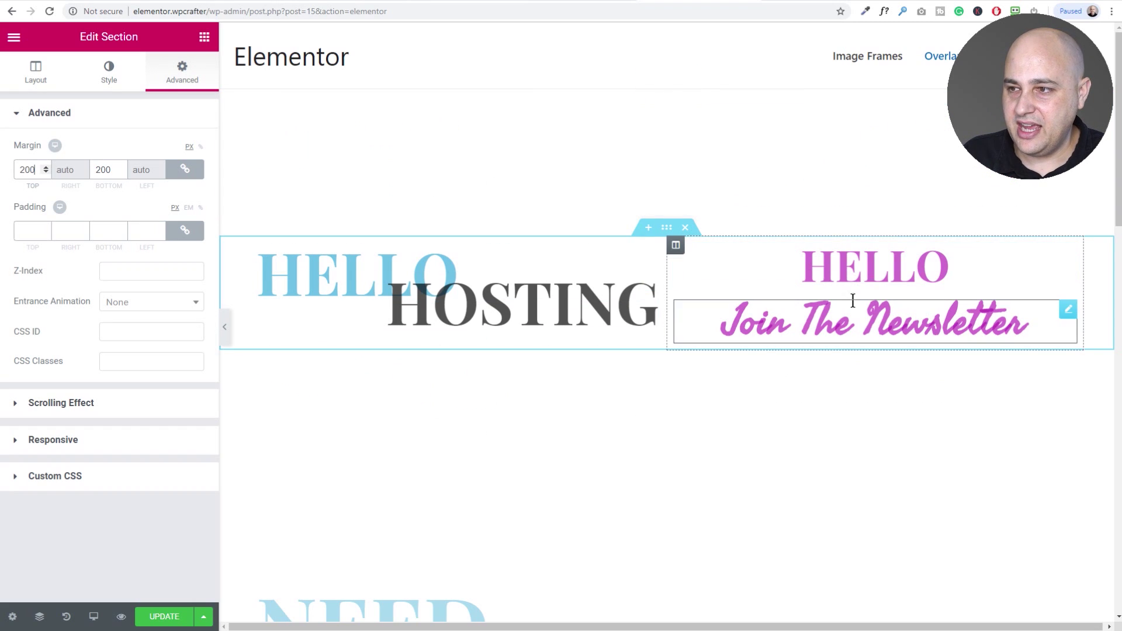
# Reduce the purple Join The Newsletter heading's font size to 48 px
pyautogui.click(818, 319)
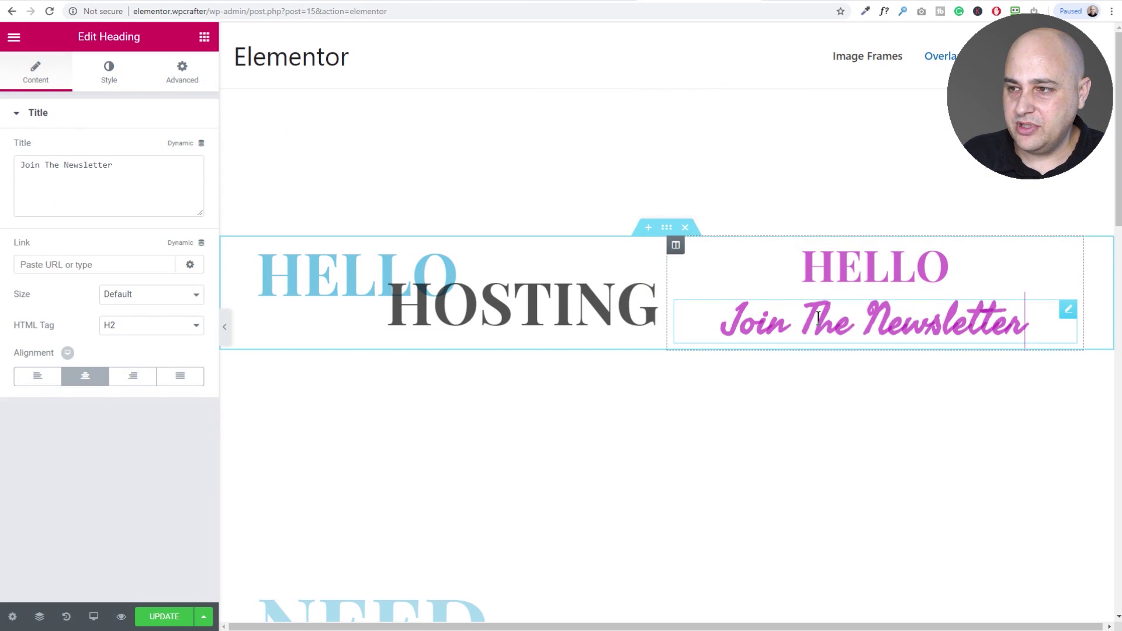
pyautogui.click(109, 70)
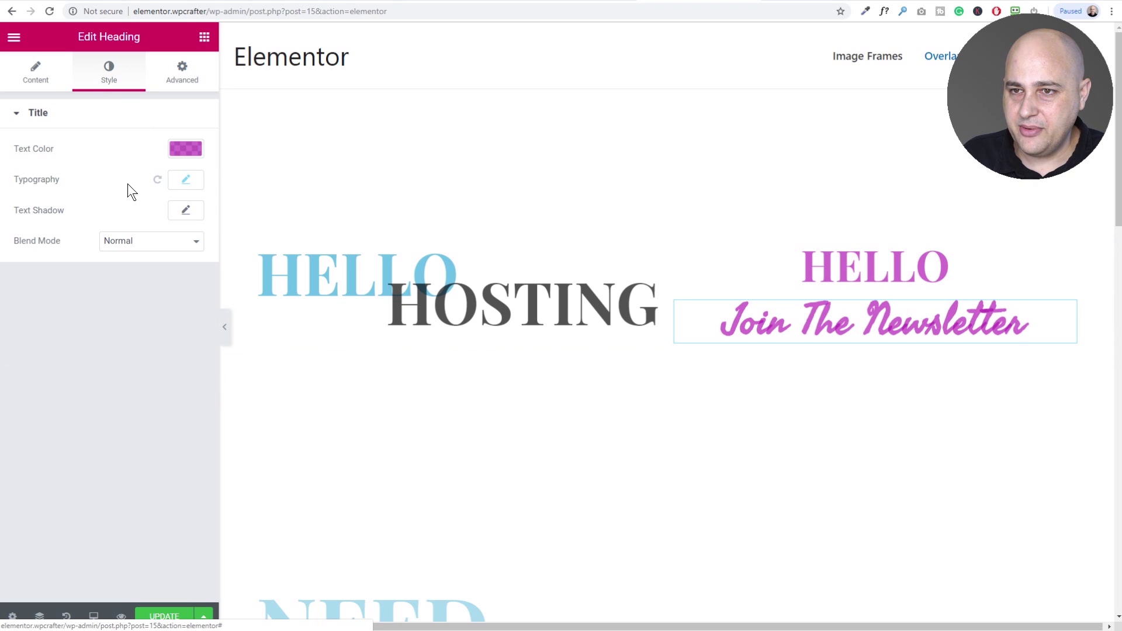
pyautogui.click(185, 180)
pyautogui.moveTo(60, 270); pyautogui.dragTo(53, 268)
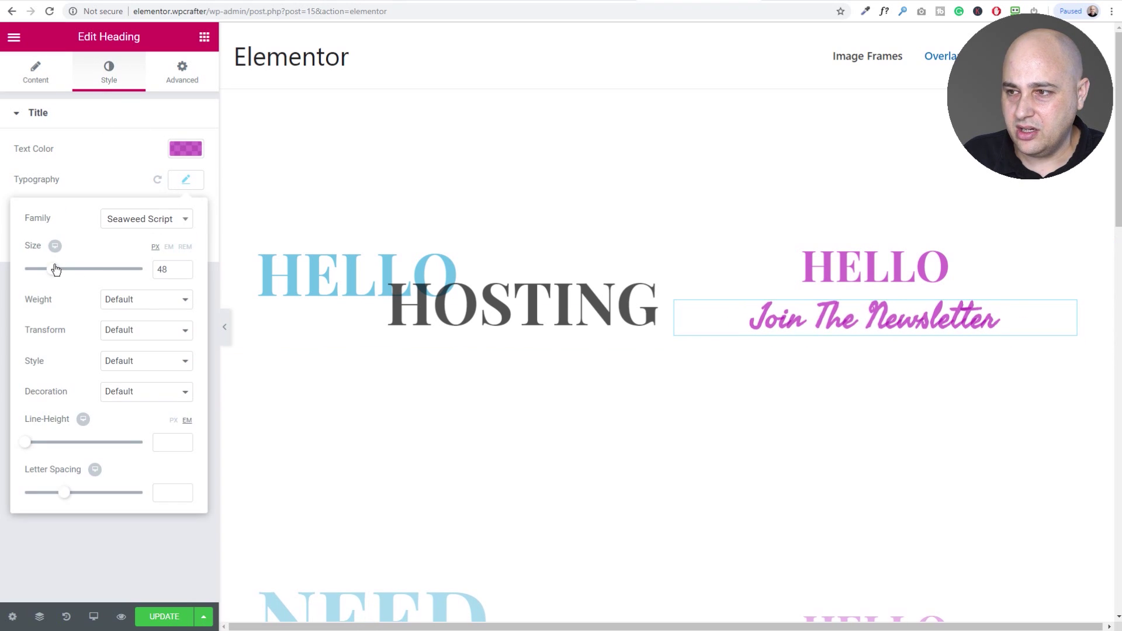
# Change the purple Join The Newsletter heading's text colour to semi-transparent black, rgba(0,0,0,0.66)
pyautogui.click(187, 150)
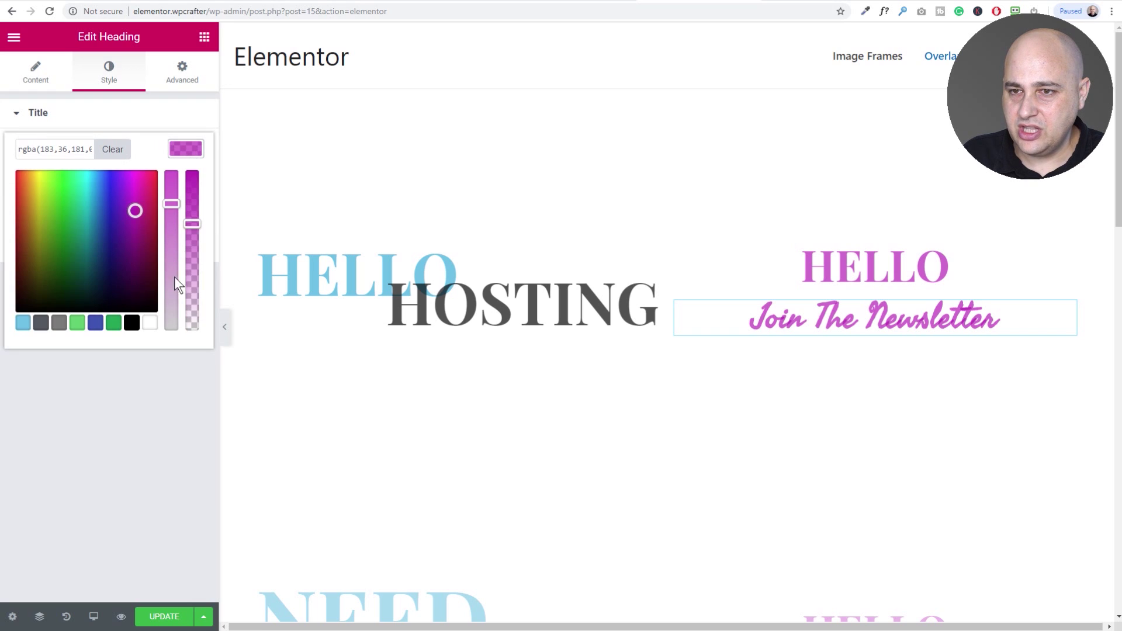
pyautogui.click(132, 322)
pyautogui.moveTo(190, 224)
pyautogui.mouseDown()
pyautogui.moveTo(191, 242)
pyautogui.moveTo(192, 226)
pyautogui.mouseUp()
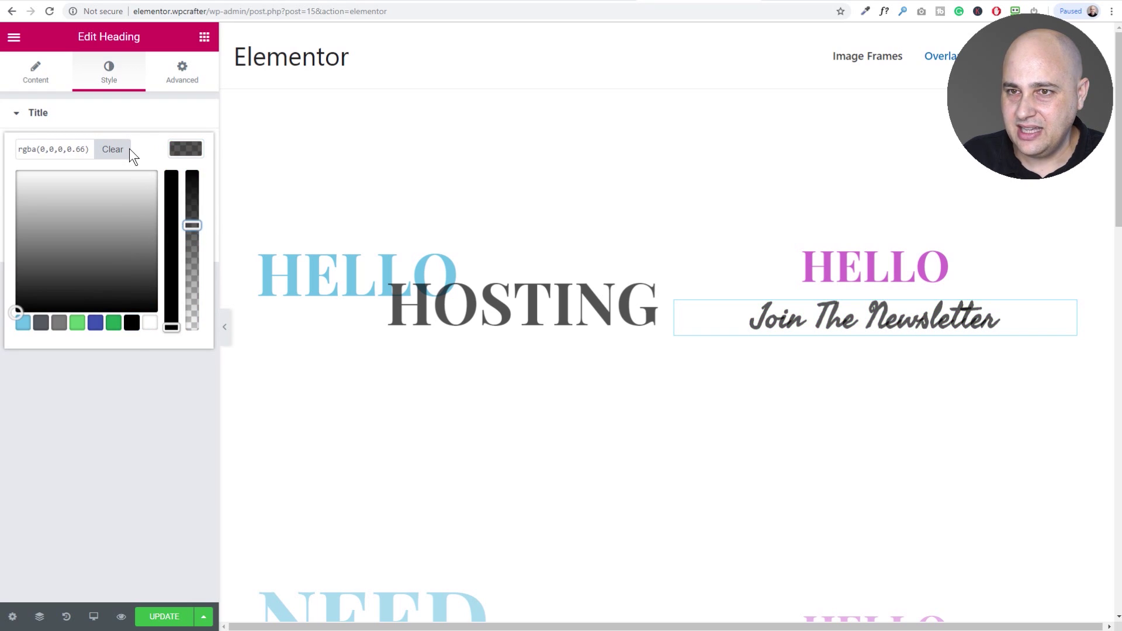
pyautogui.click(139, 119)
pyautogui.click(37, 125)
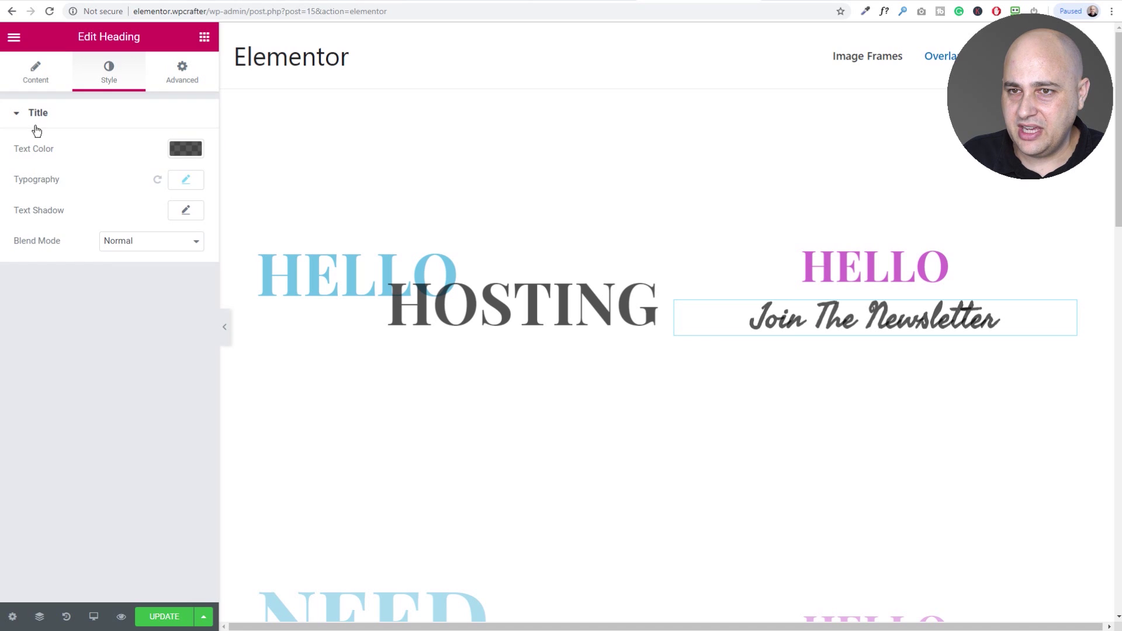
# Set the font weight of the Join The Newsletter heading beside HELLO HOSTING to 100
pyautogui.click(185, 181)
pyautogui.click(124, 300)
pyautogui.click(127, 315)
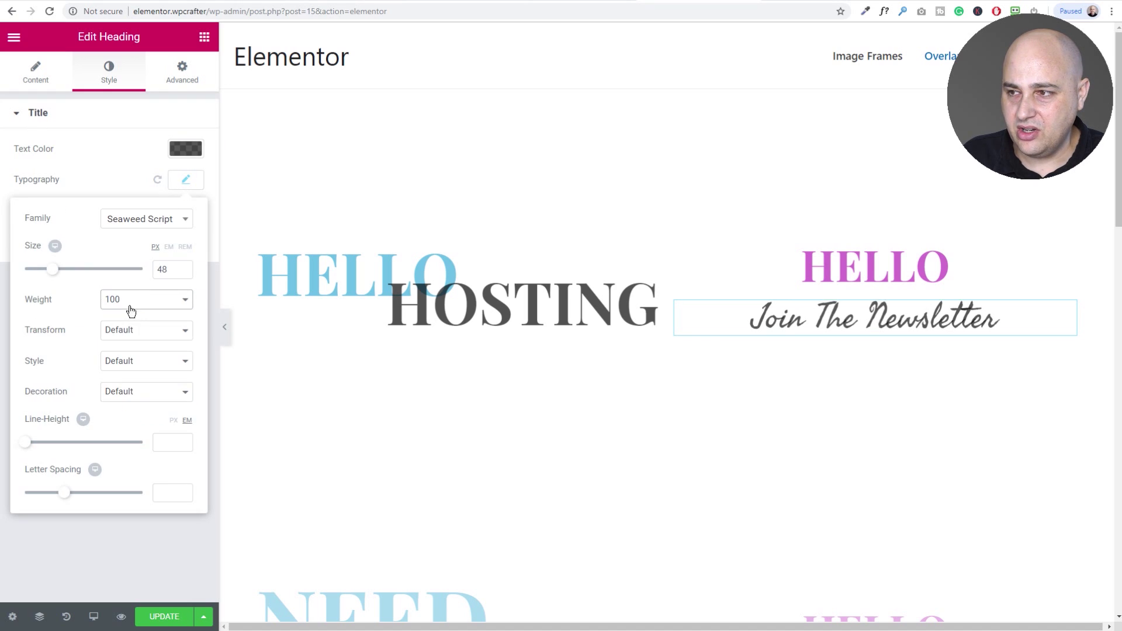
pyautogui.click(137, 535)
# Unlink the Join The Newsletter heading's margins and set its top margin to -39 px to overlap HELLO
pyautogui.click(182, 77)
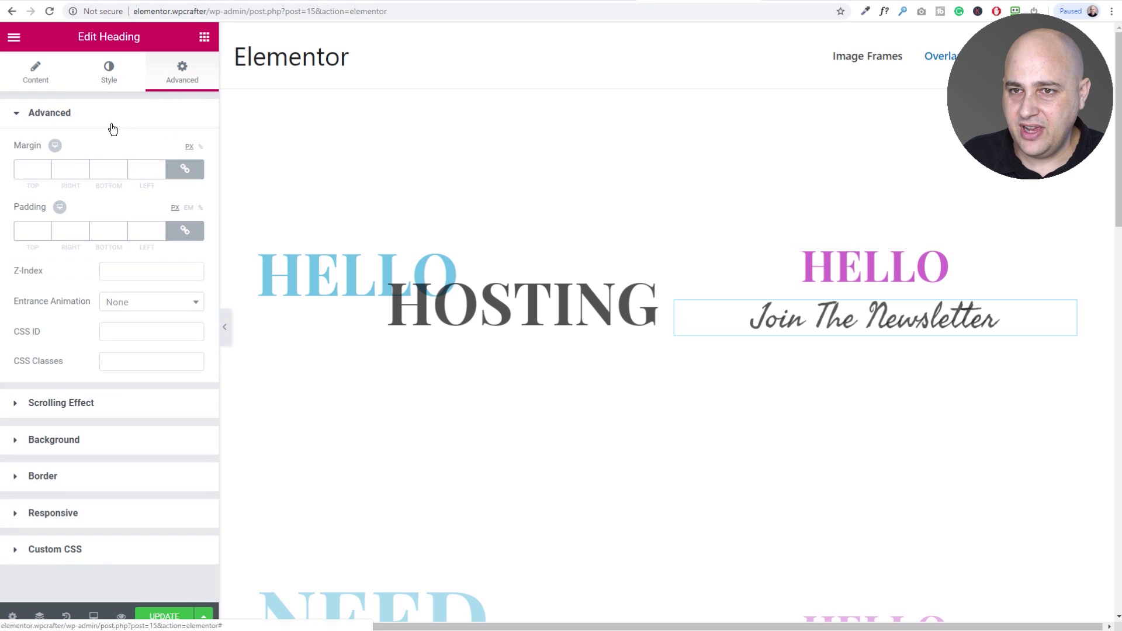
pyautogui.click(183, 170)
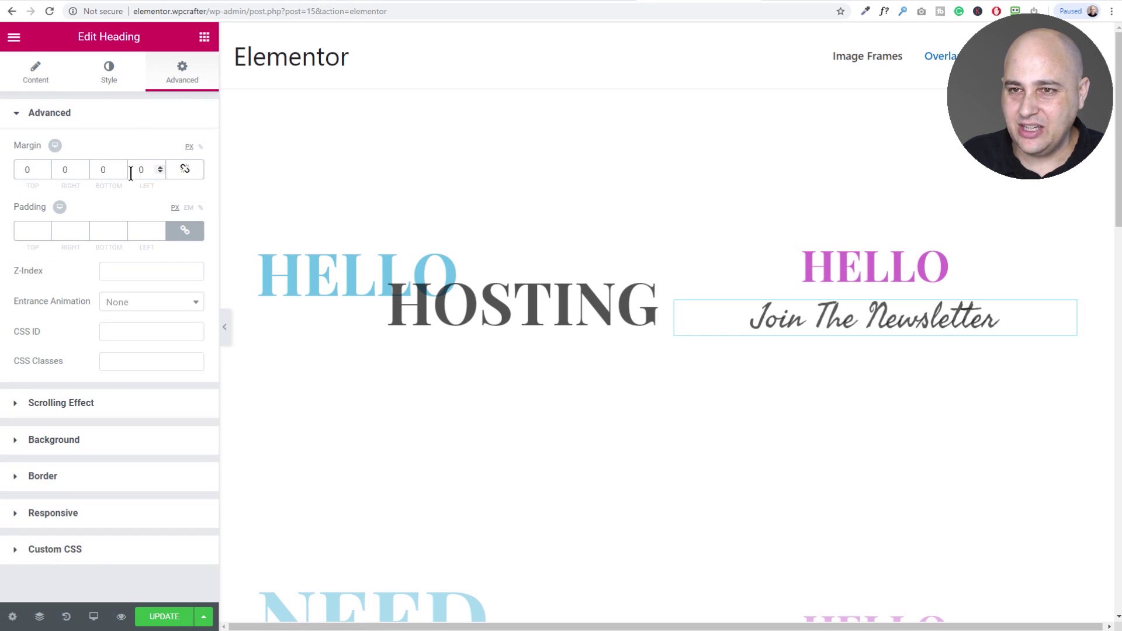
pyautogui.moveTo(46, 172); pyautogui.dragTo(45, 165)
pyautogui.scroll(-4, 689, 274)
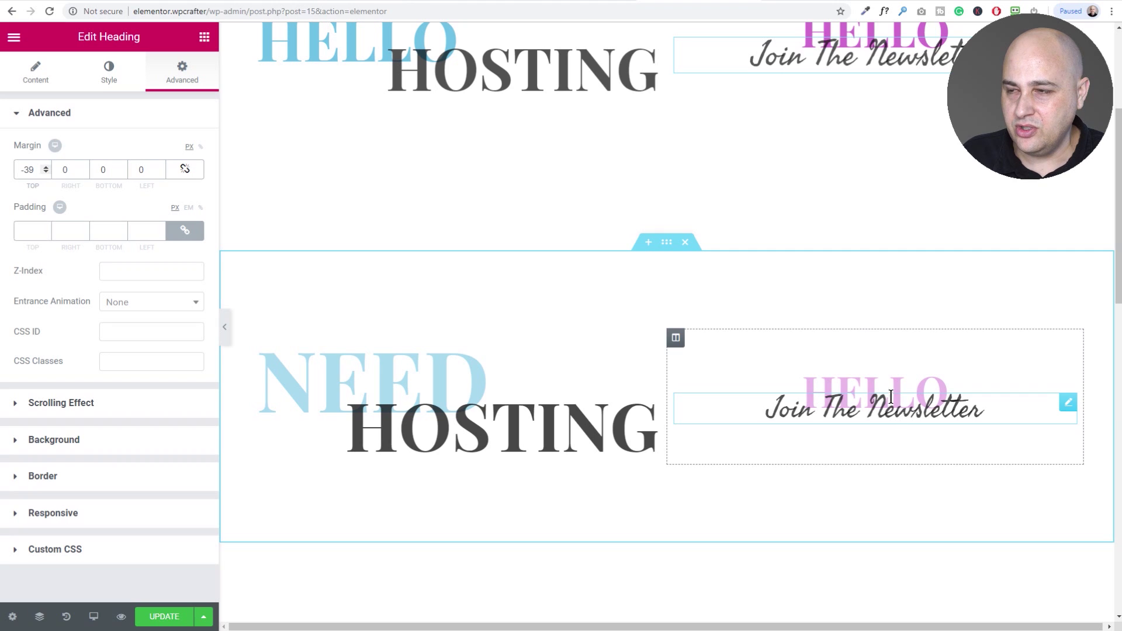
pyautogui.scroll(2, 862, 129)
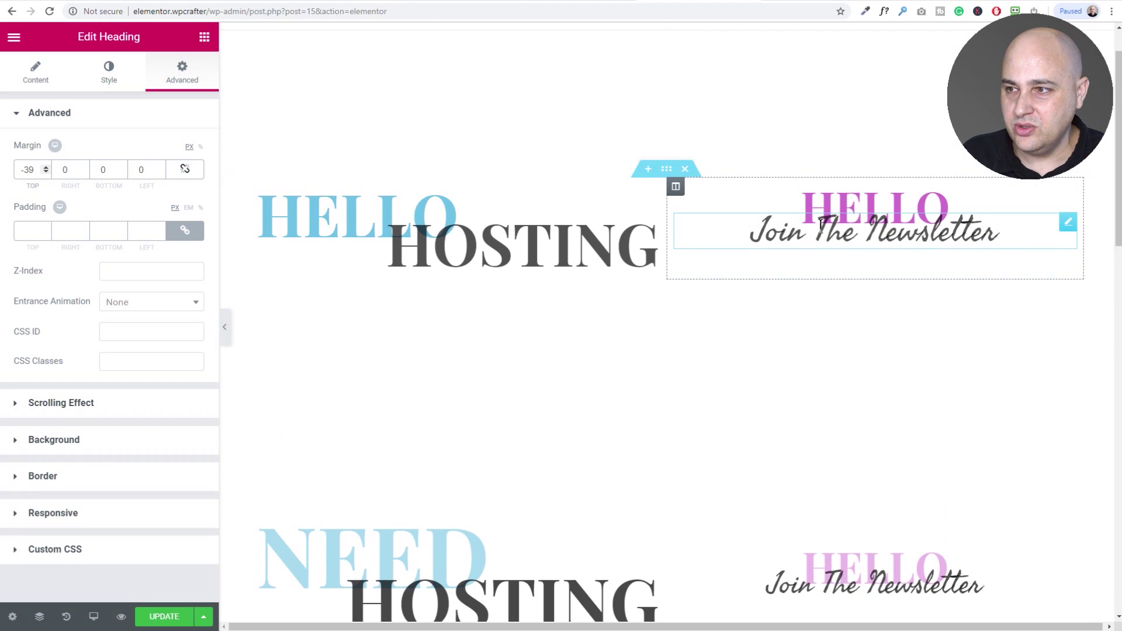
# Examine the custom CSS transform rules of the tilted Join The Newsletter heading in the three-column section below NEED HOSTING
pyautogui.scroll(-4, 777, 218)
pyautogui.scroll(-5, 689, 181)
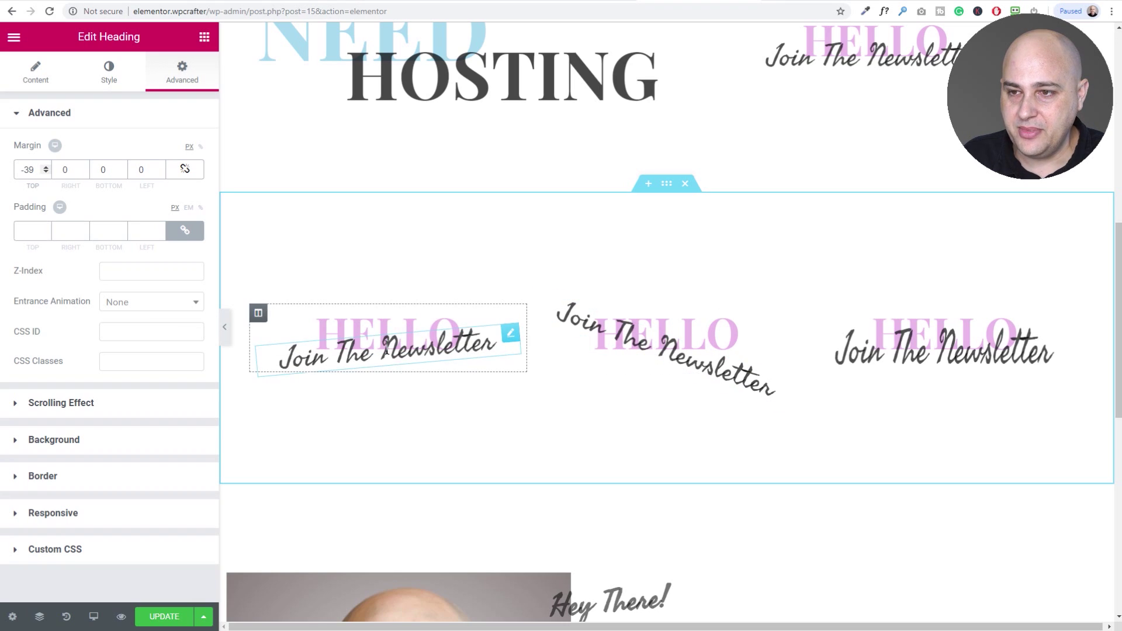
pyautogui.click(361, 359)
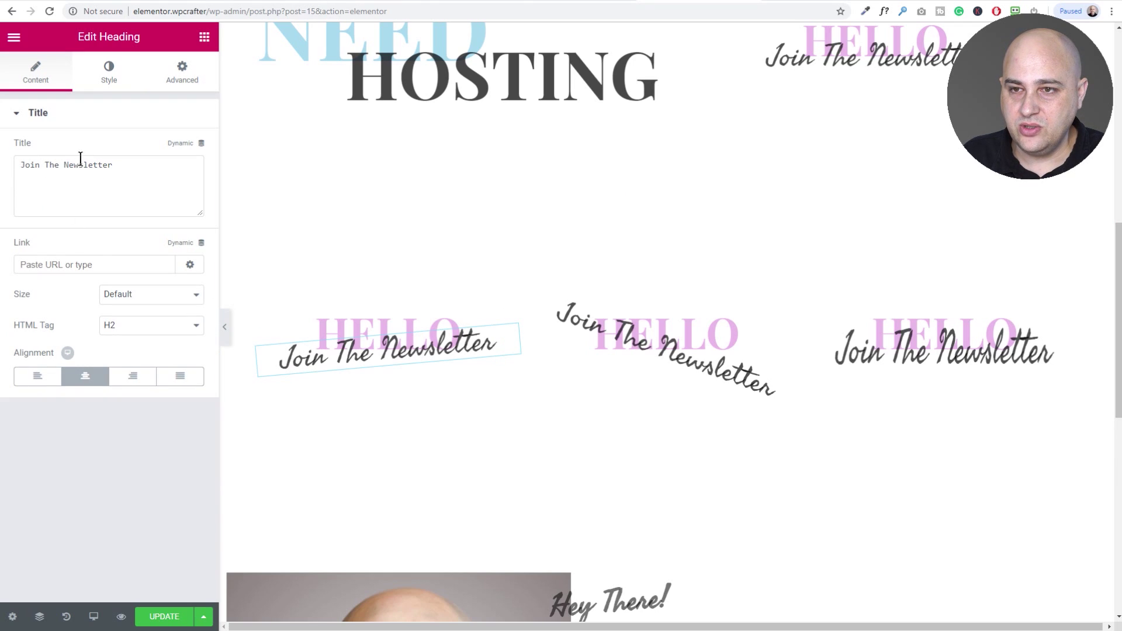
pyautogui.click(181, 63)
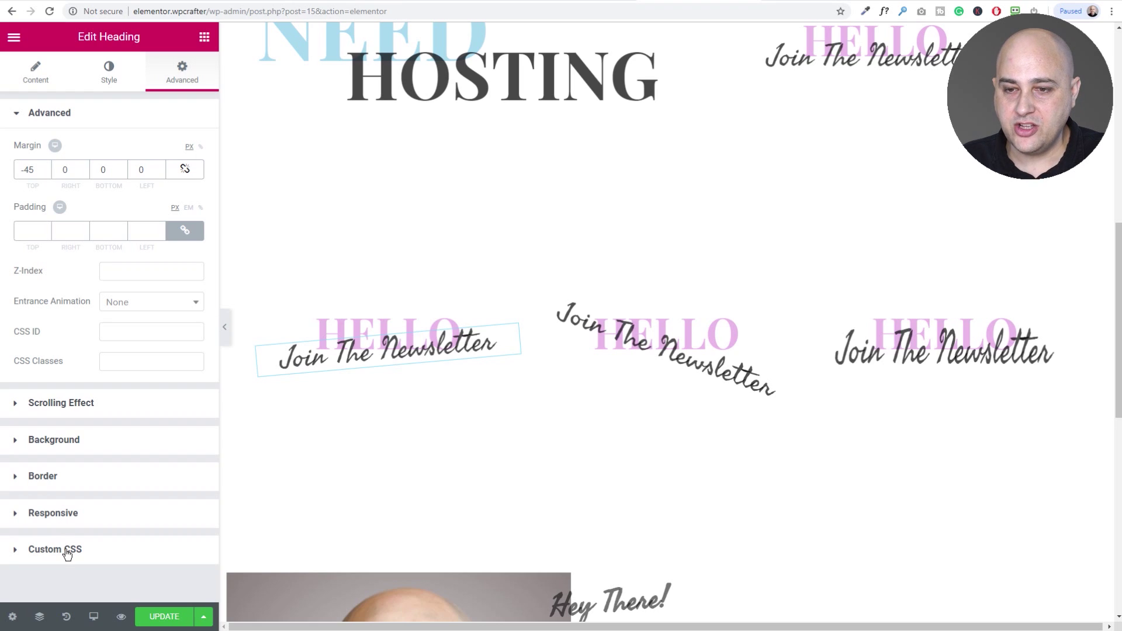
pyautogui.click(34, 555)
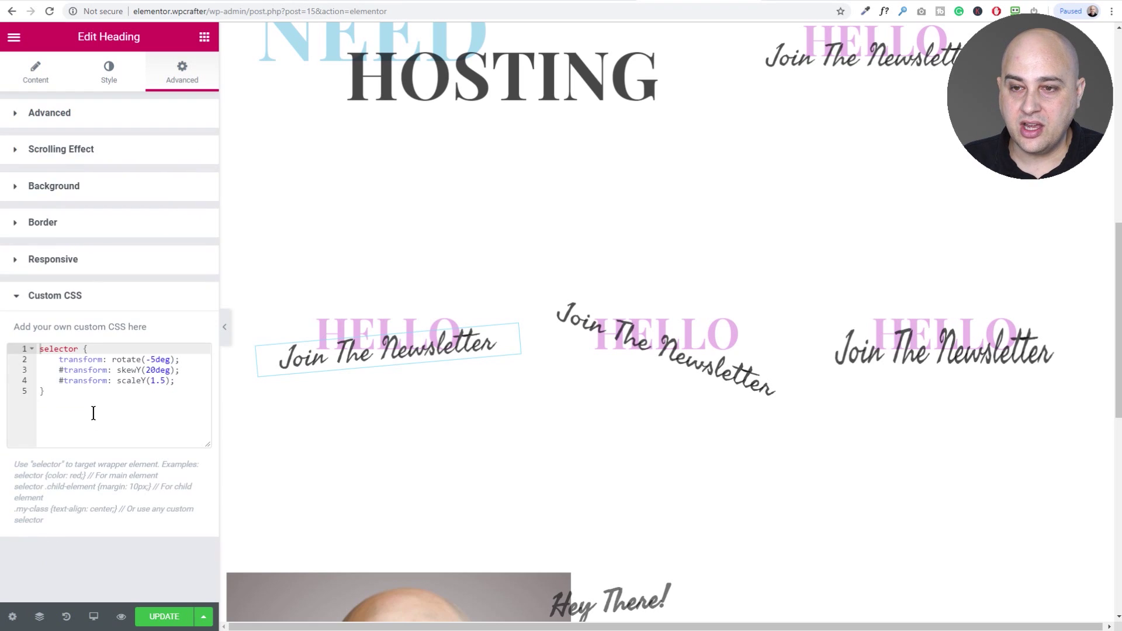
pyautogui.moveTo(46, 391); pyautogui.dragTo(27, 335)
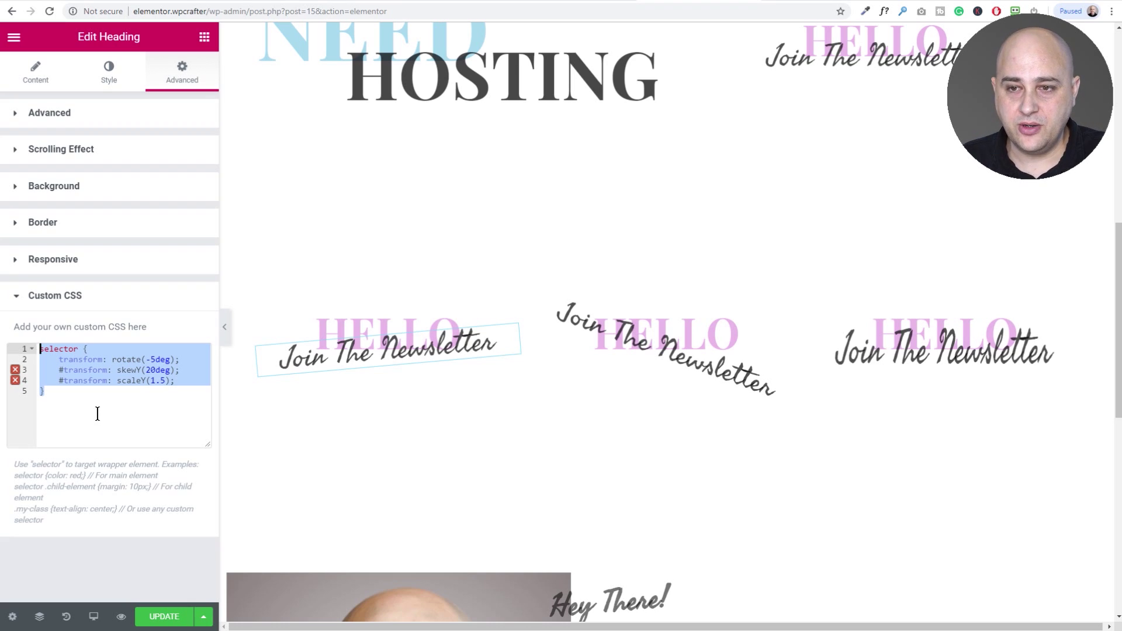
pyautogui.click(87, 396)
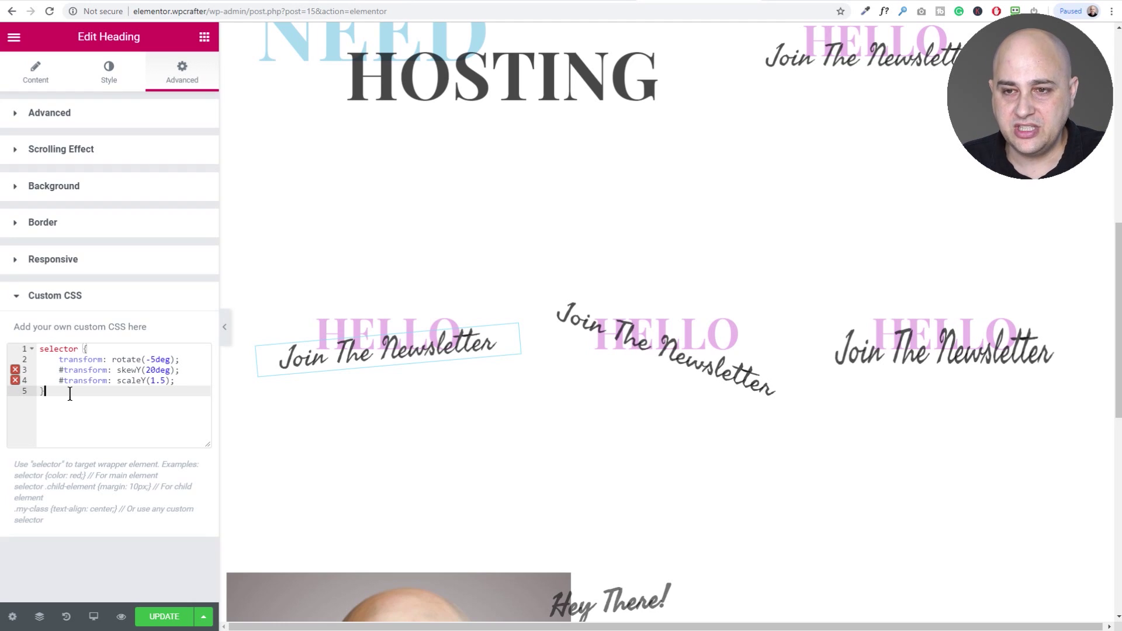
pyautogui.moveTo(70, 394); pyautogui.dragTo(30, 338)
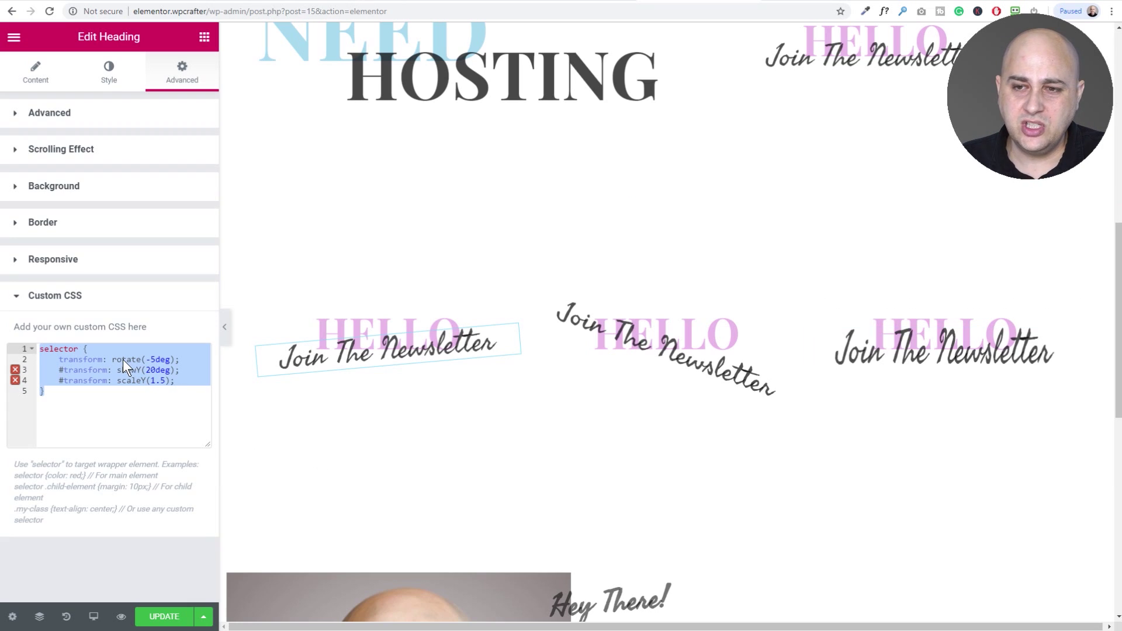
pyautogui.click(78, 349)
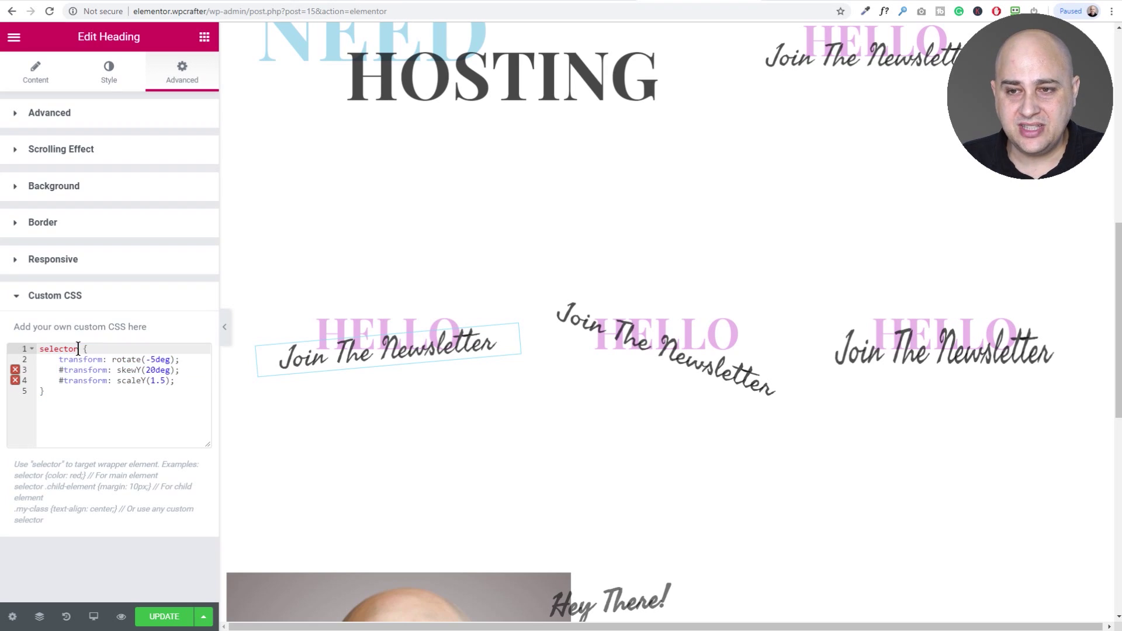
# Examine the selector in the tilted Join The Newsletter heading's custom CSS and the heading's CSS Classes setting
pyautogui.moveTo(78, 349); pyautogui.dragTo(22, 348)
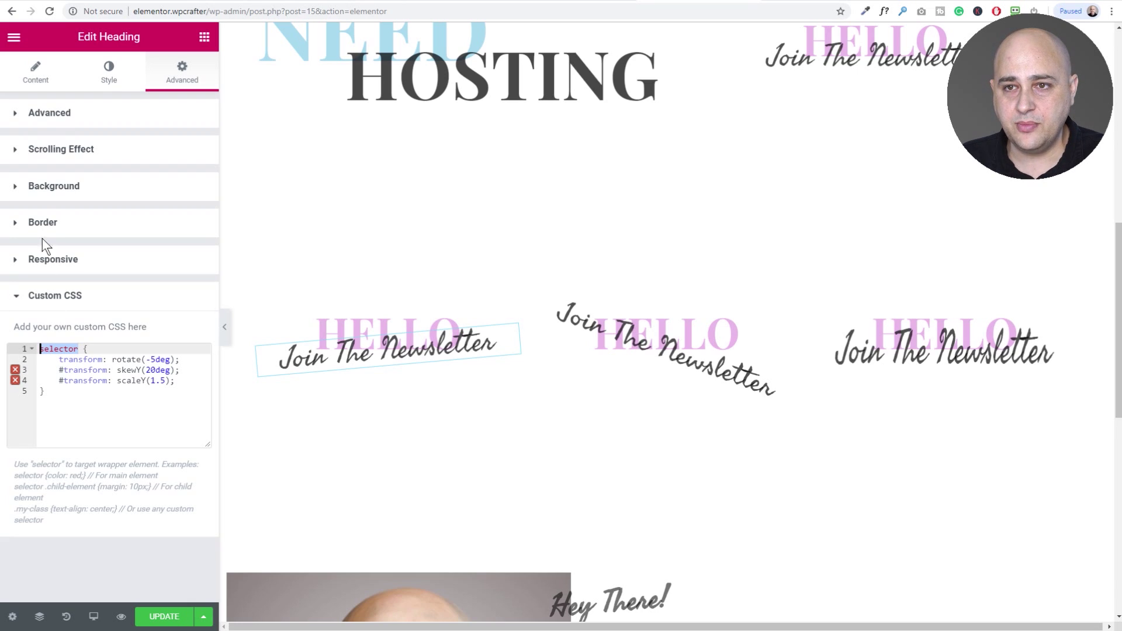
pyautogui.click(47, 114)
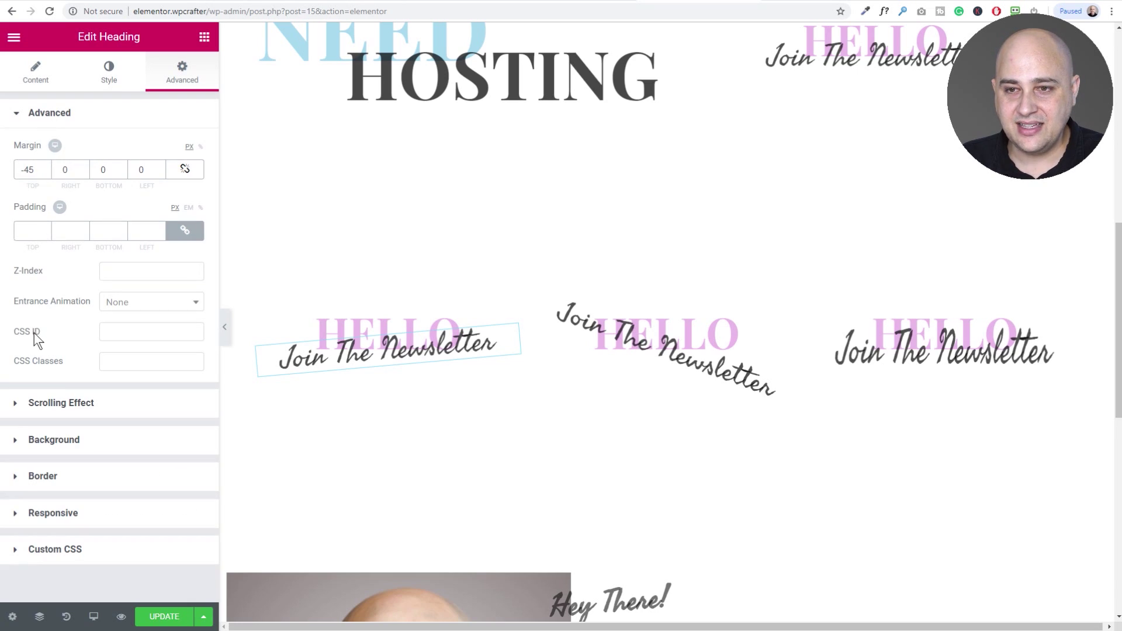
pyautogui.click(136, 362)
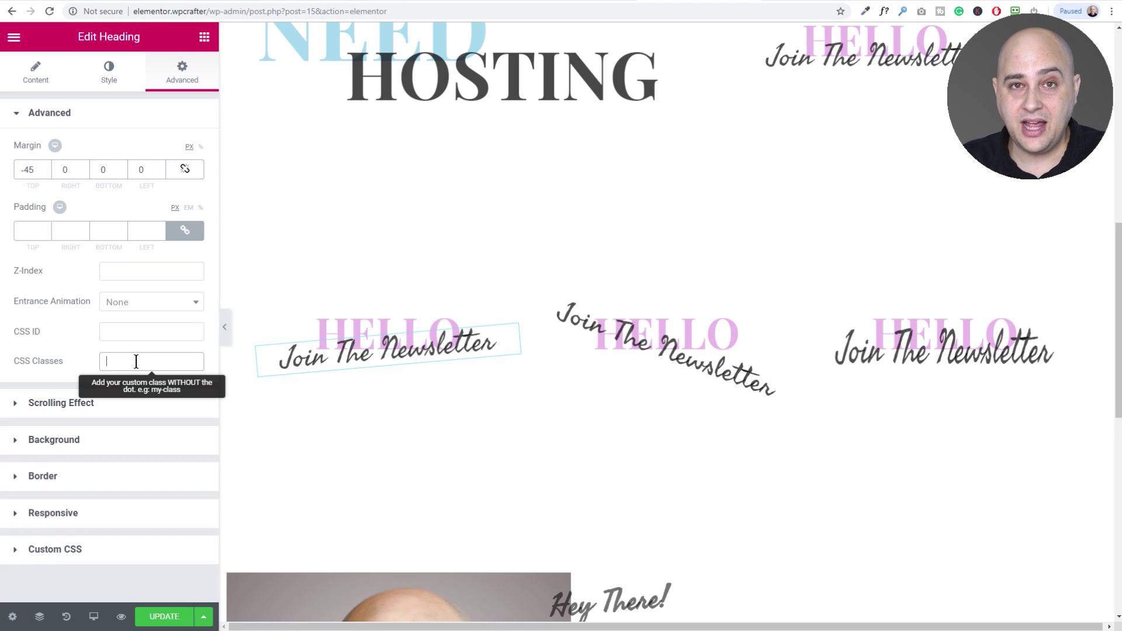
pyautogui.click(82, 553)
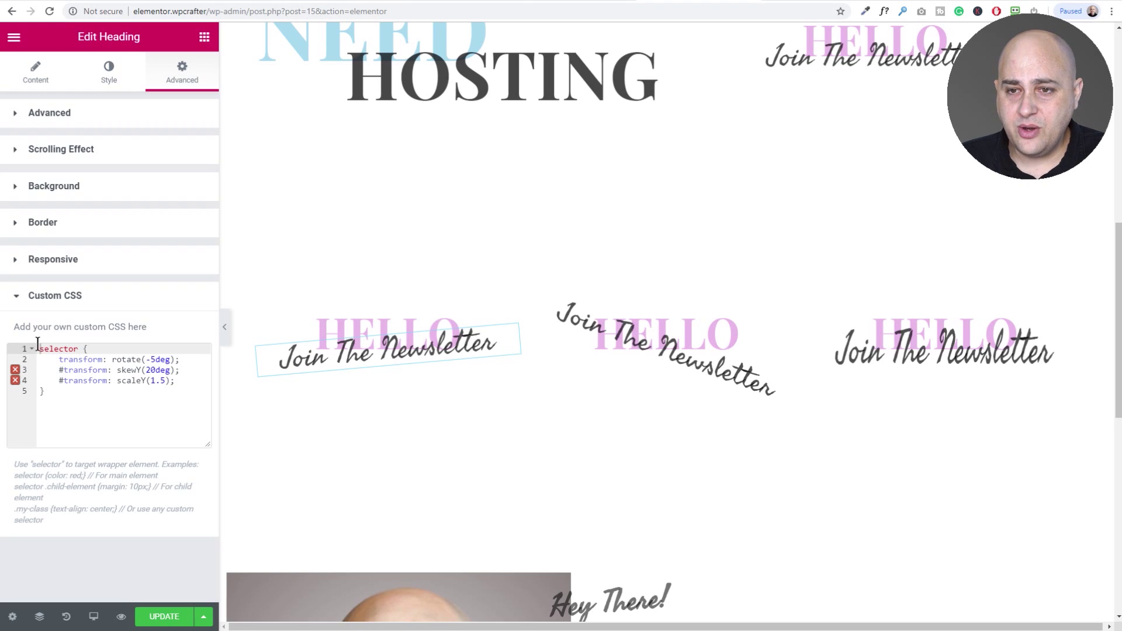
# Try rotating the tilted Join The Newsletter heading by -15, -25, -35 and -65 degrees in its custom CSS
pyautogui.moveTo(41, 348); pyautogui.dragTo(136, 360)
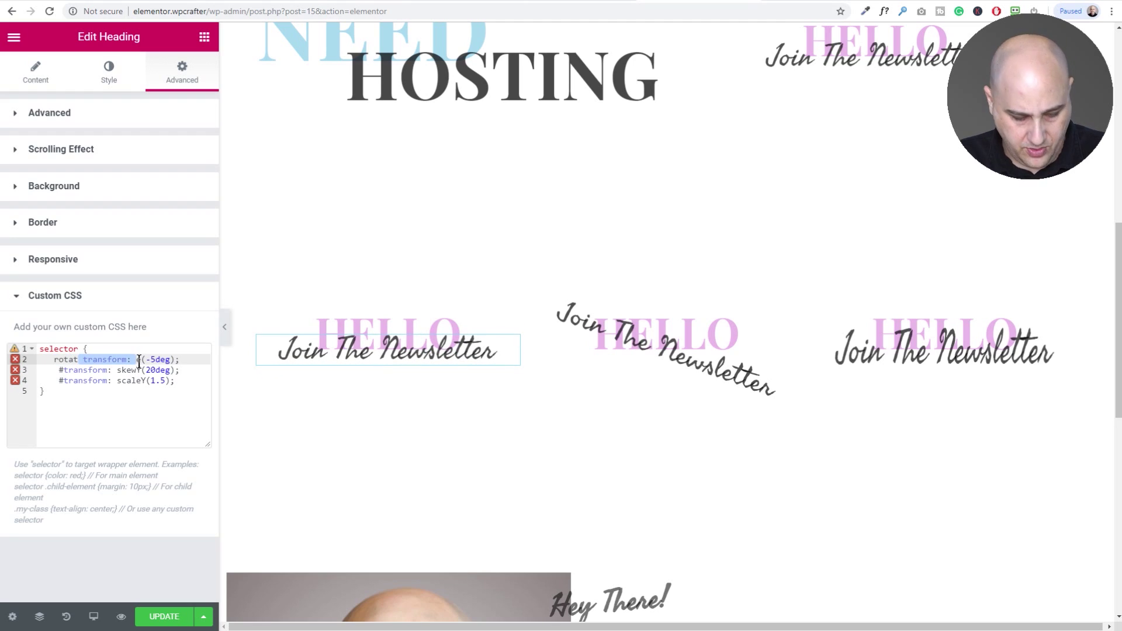
pyautogui.hotkey('ctrl', 'z')
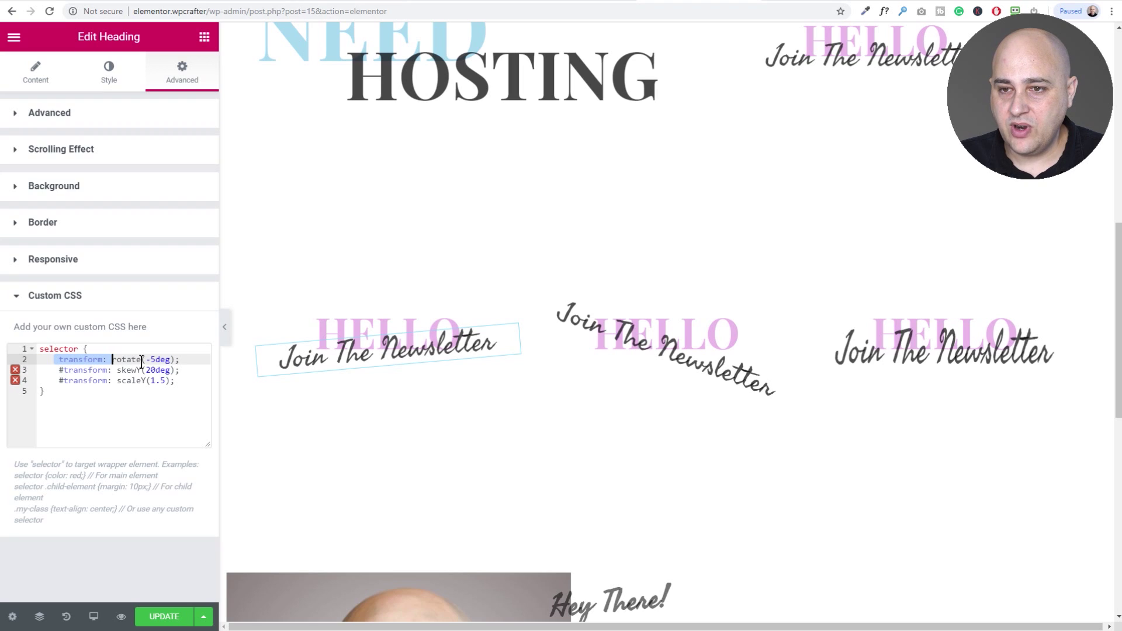
pyautogui.click(151, 360)
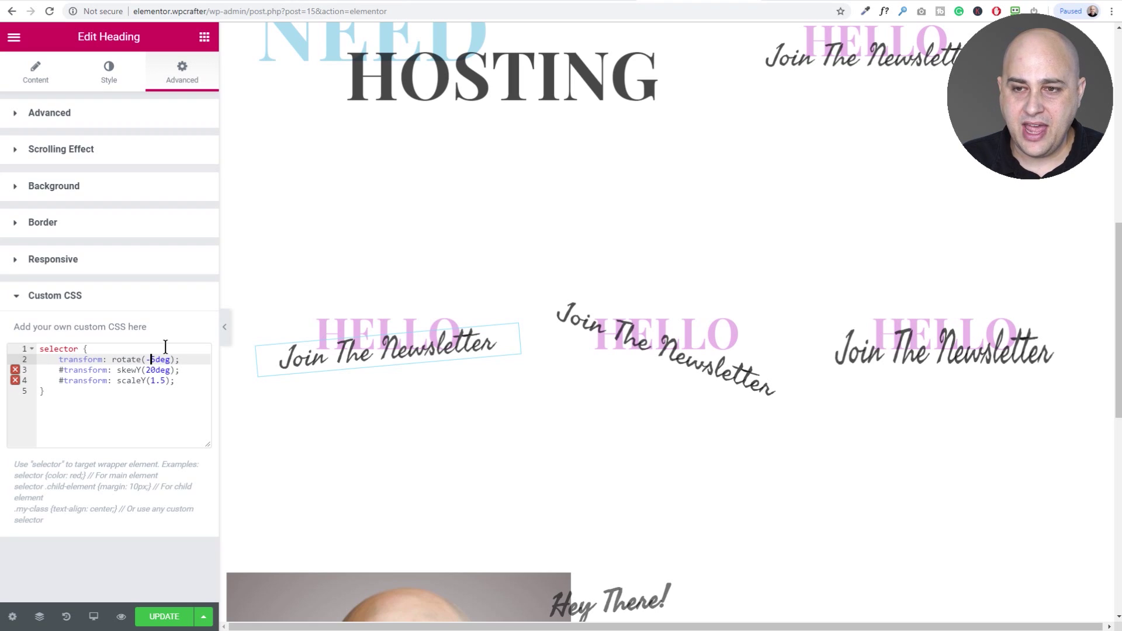
pyautogui.write('1')
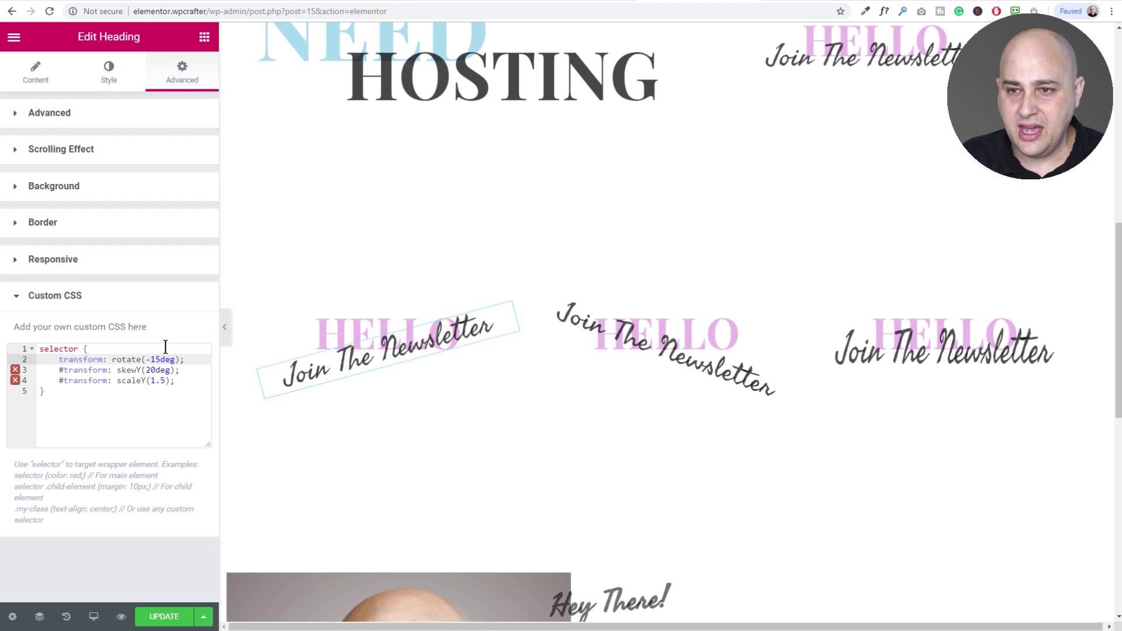
pyautogui.press('BackSpace')
pyautogui.write('2')
pyautogui.press('BackSpace')
pyautogui.write('3')
pyautogui.press('BackSpace')
pyautogui.write('6')
pyautogui.press('BackSpace')
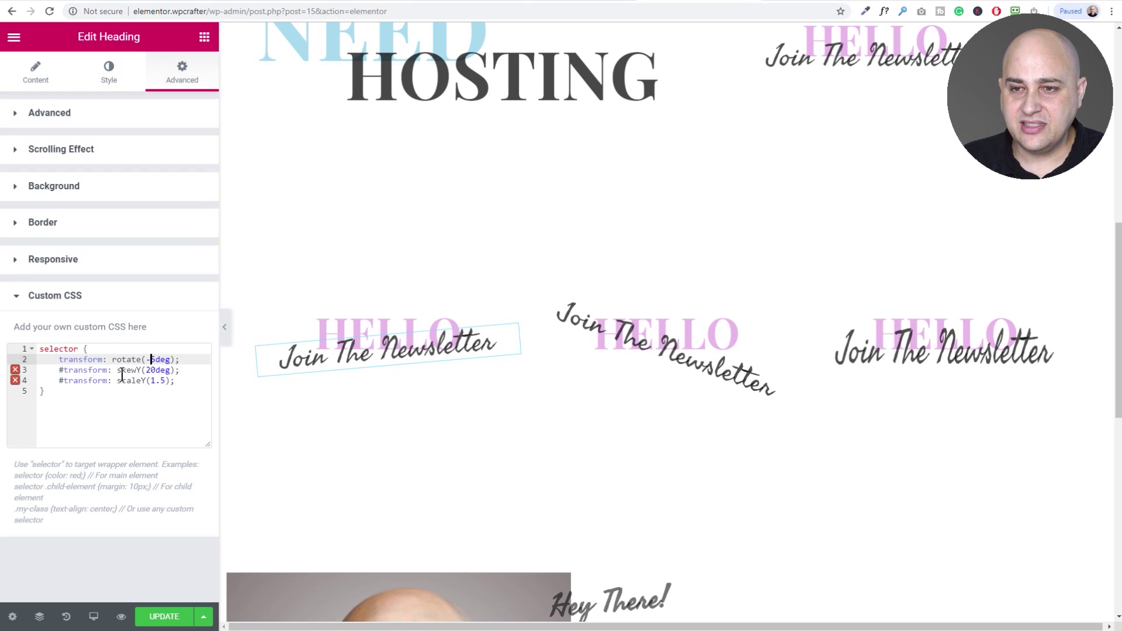
# Try enabling the skewY(20deg) transform in the tilted heading's custom CSS by removing its leading #
pyautogui.click(59, 370)
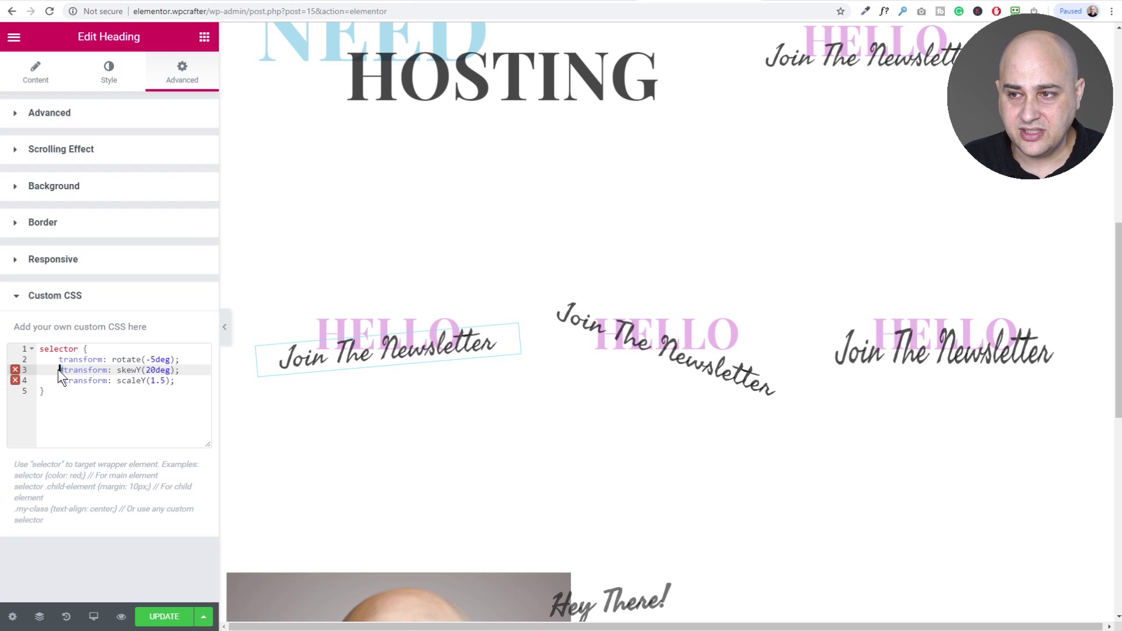
pyautogui.press('Delete')
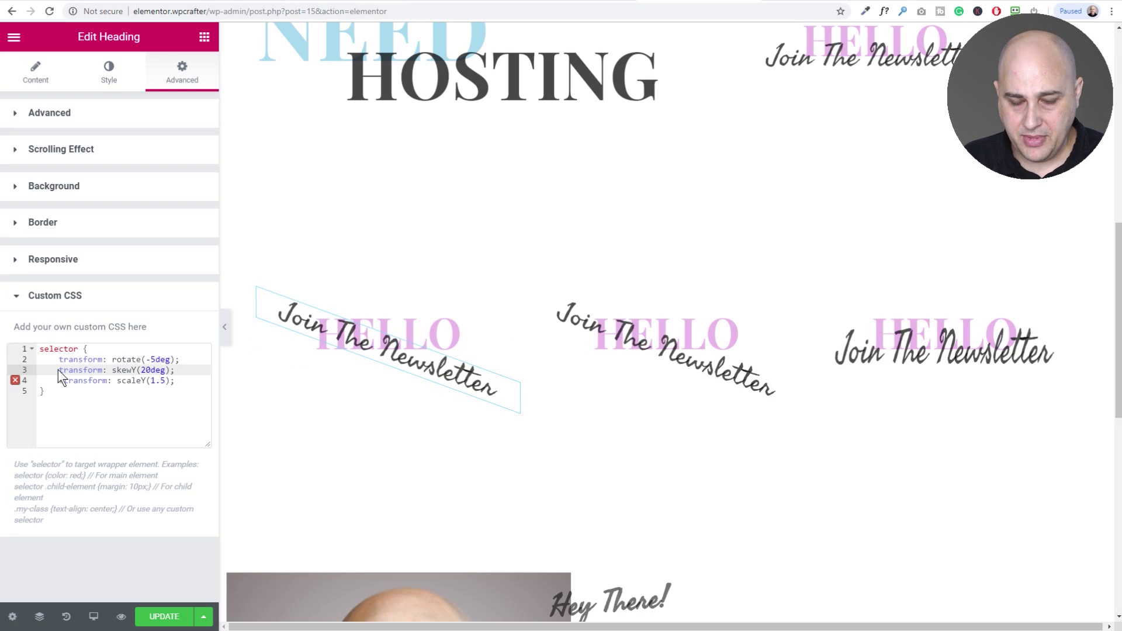
pyautogui.write('#')
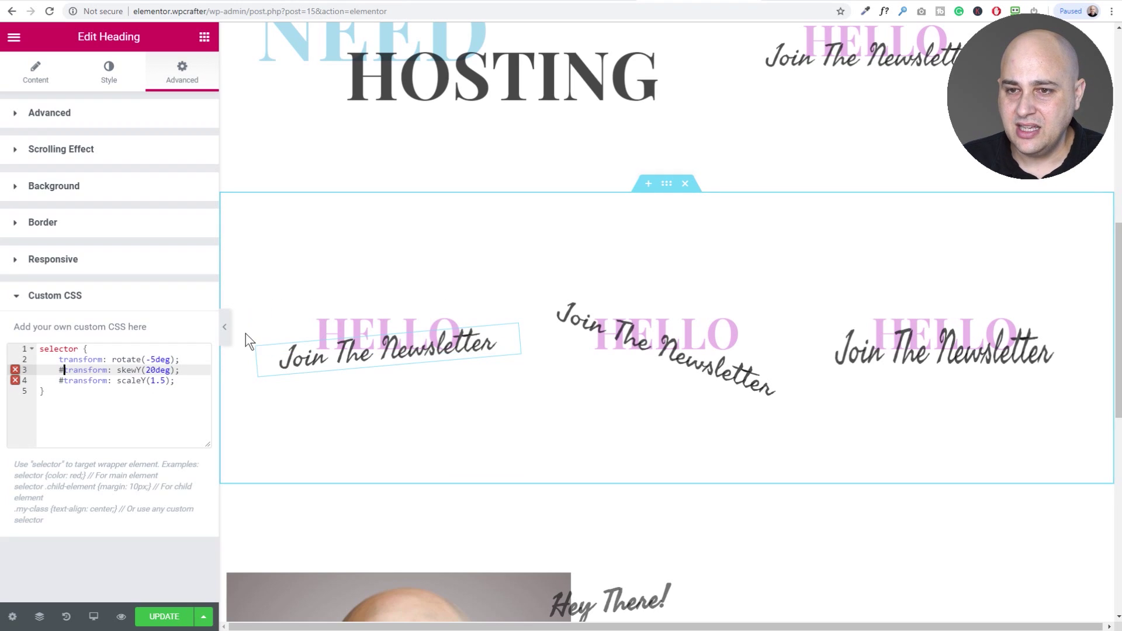
# Copy the tilted heading's entire custom CSS rule and update the page
pyautogui.moveTo(61, 391); pyautogui.dragTo(31, 340)
pyautogui.hotkey('ctrl', 'c')
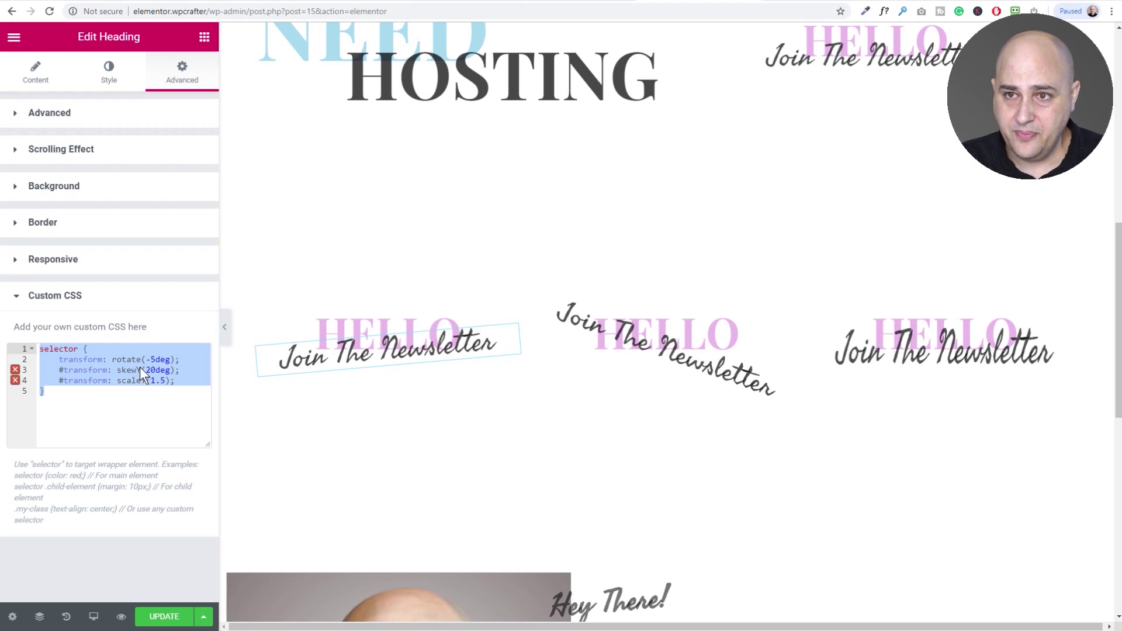
pyautogui.click(166, 621)
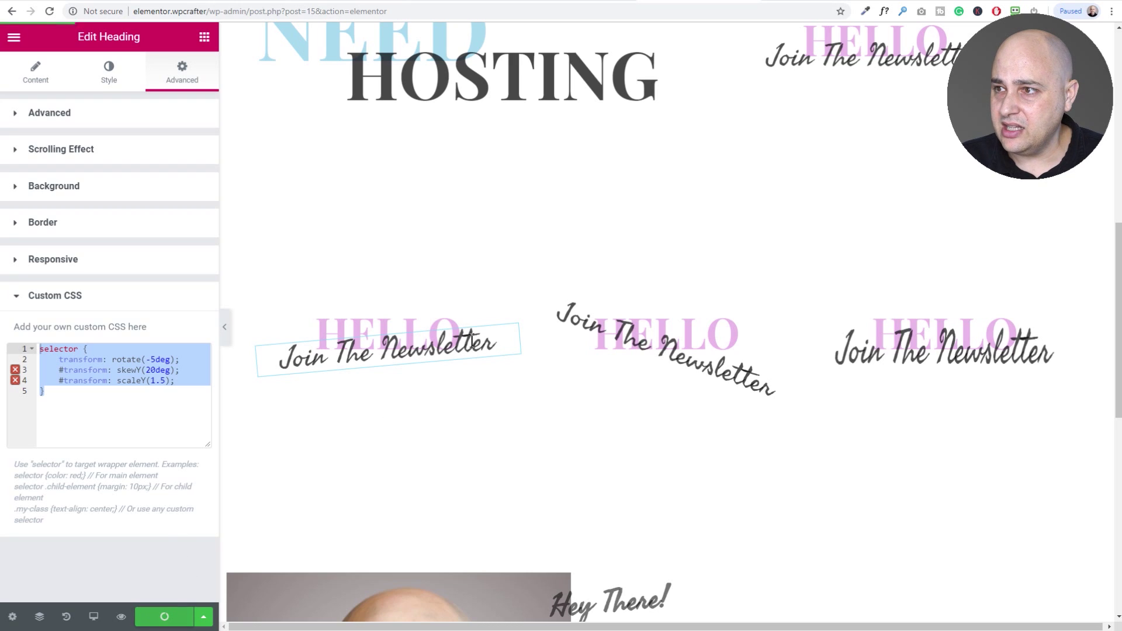
# Exit to the WordPress dashboard and paste the copied rule into the Customizer's Additional CSS
pyautogui.scroll(5, 801, 276)
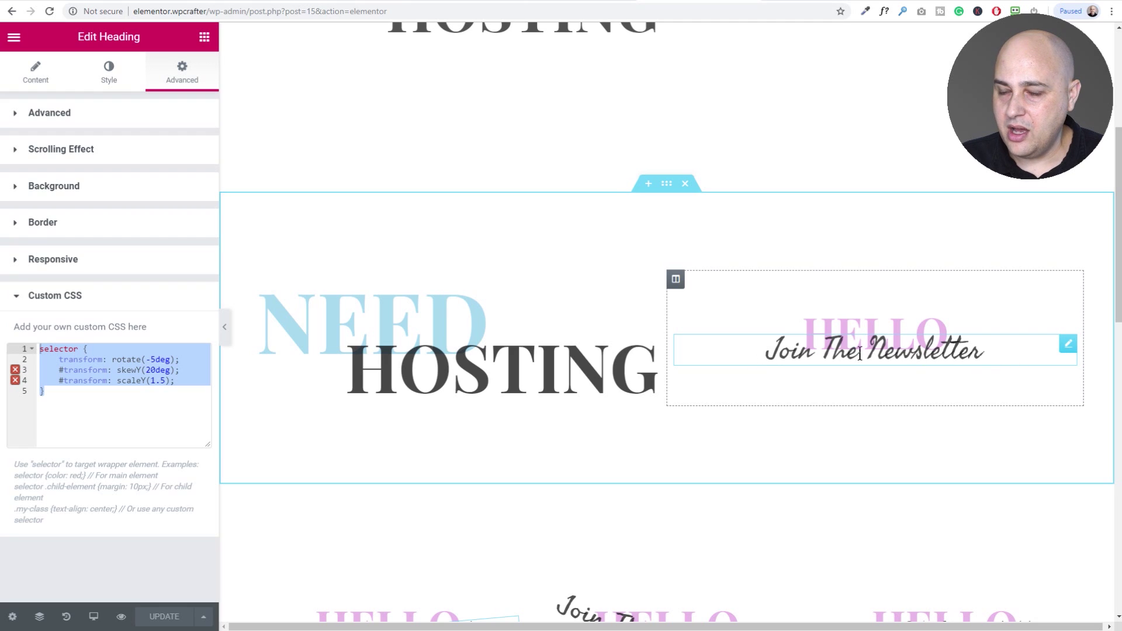
pyautogui.click(14, 39)
pyautogui.click(119, 350)
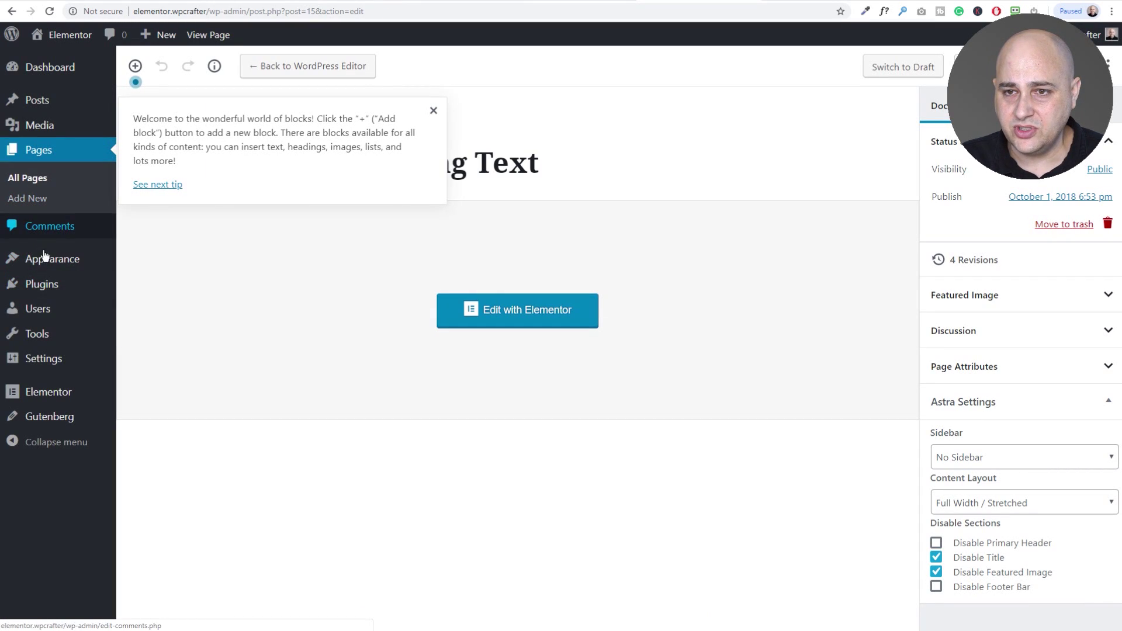
pyautogui.moveTo(37, 257)
pyautogui.click(147, 283)
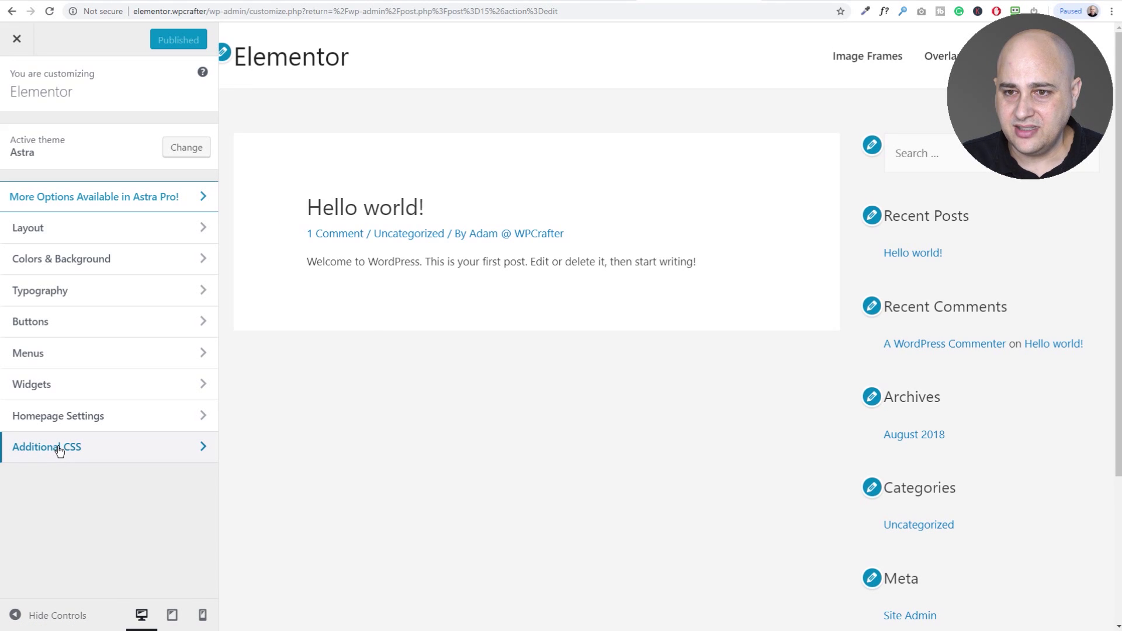
pyautogui.click(166, 457)
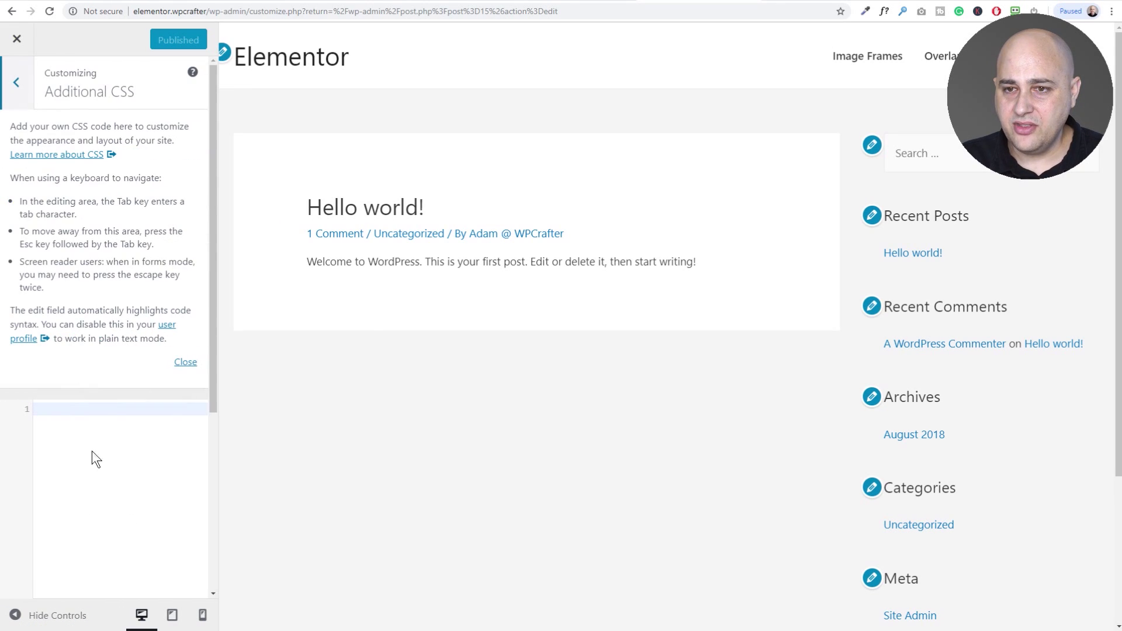
pyautogui.hotkey('ctrl', 'v')
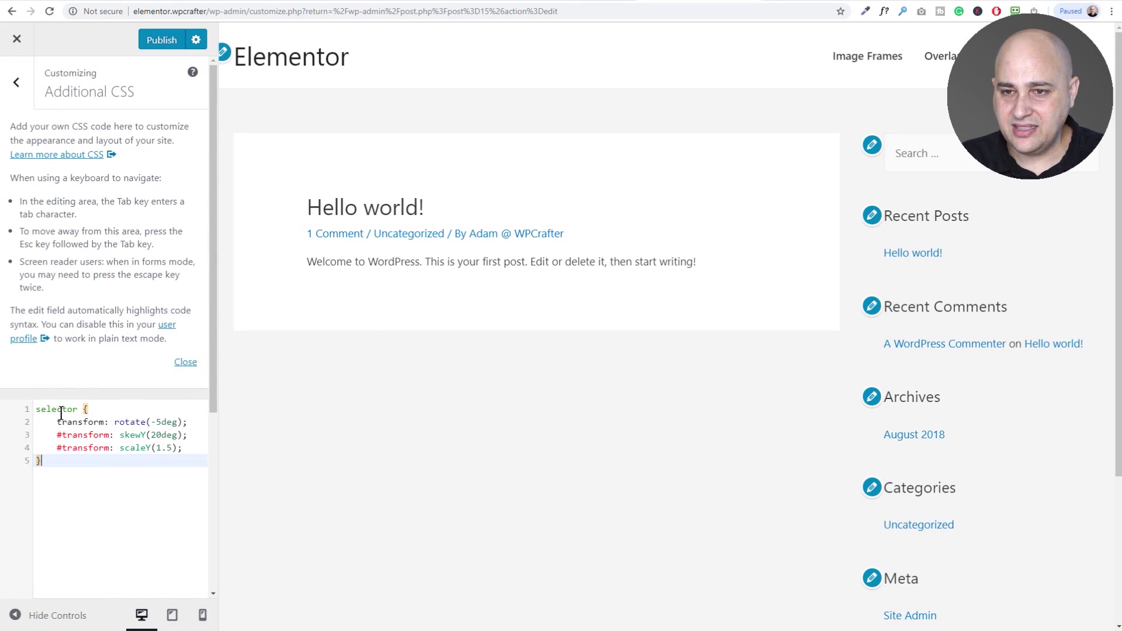
# Change the rule's selector to .texttweak, delete the skewY and scaleY lines, and publish the CSS before closing the Customizer
pyautogui.doubleClick(77, 413)
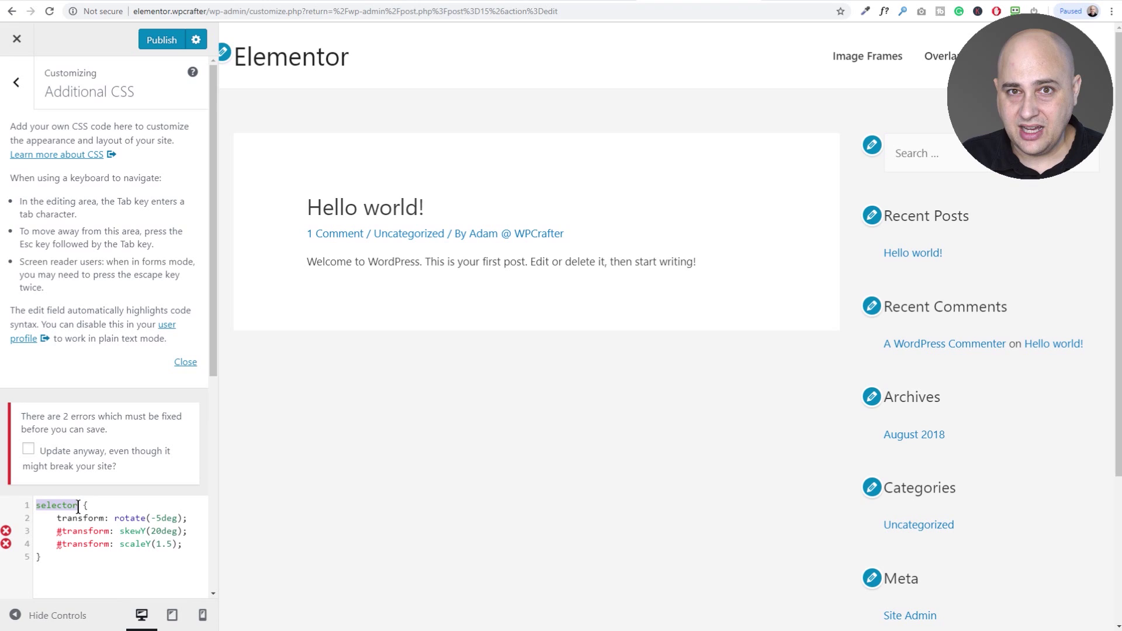
pyautogui.write('.texttweak')
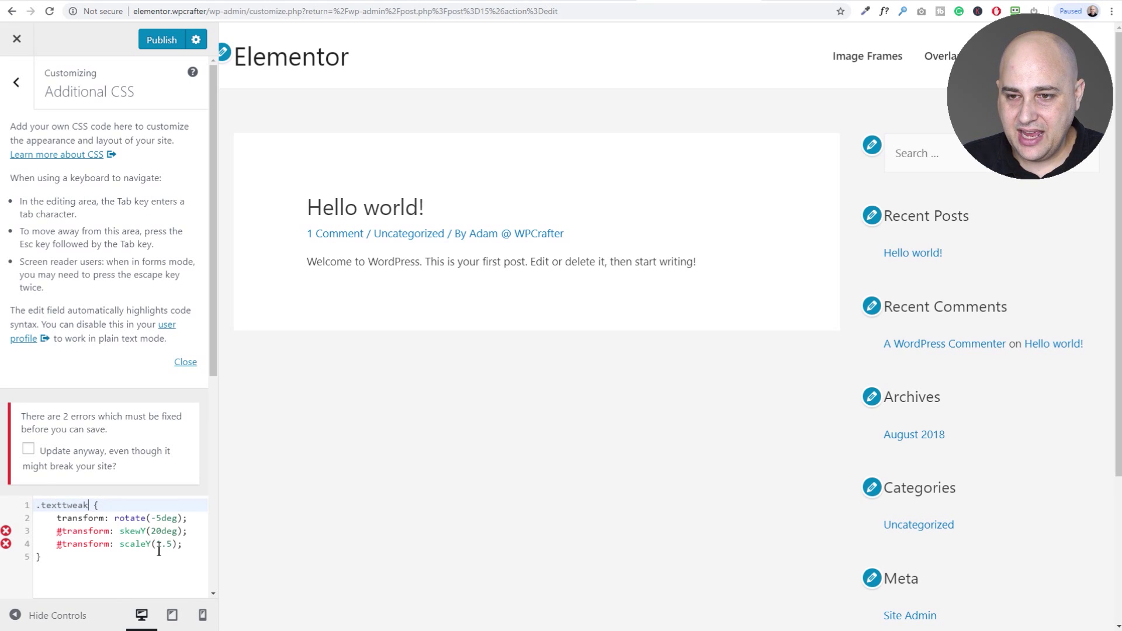
pyautogui.moveTo(187, 544); pyautogui.dragTo(29, 529)
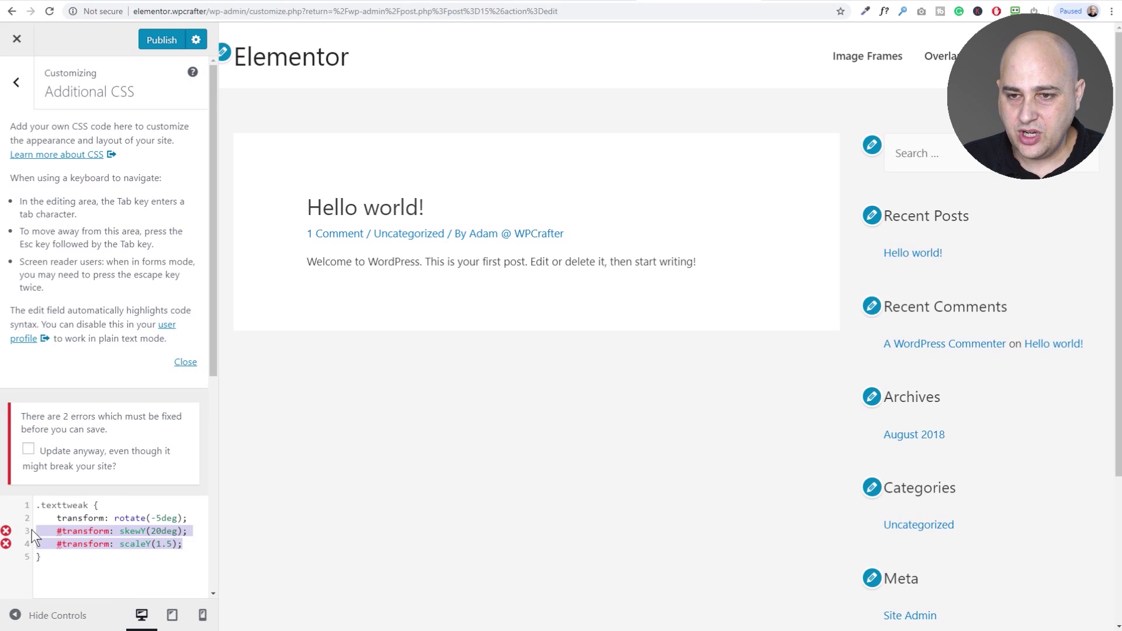
pyautogui.press('BackSpace')
pyautogui.press('BackSpace')
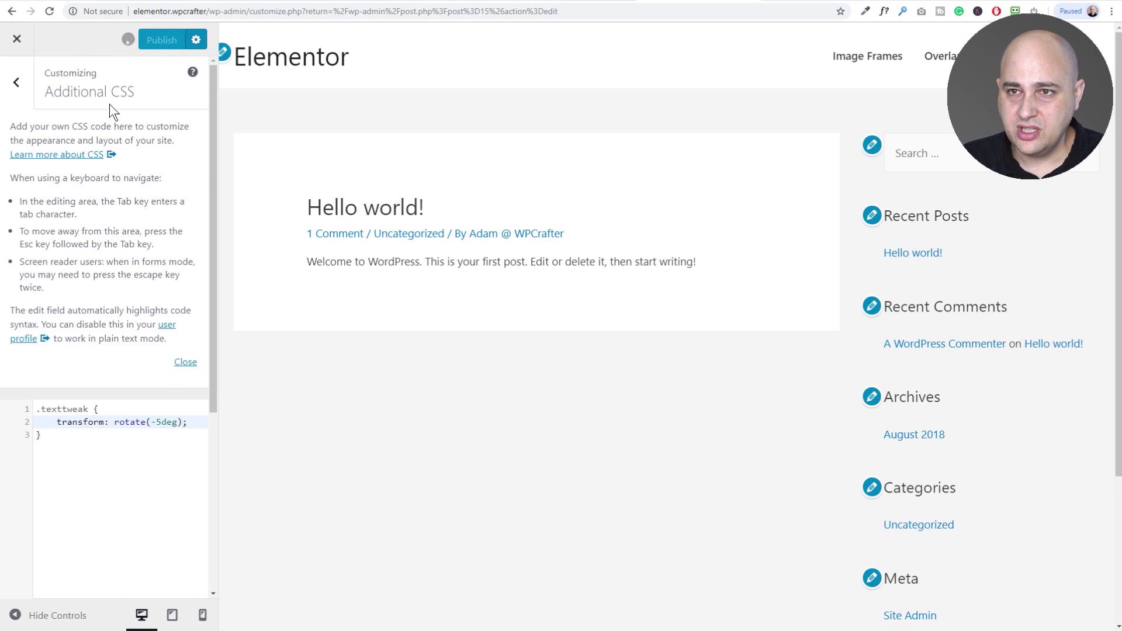
pyautogui.click(17, 40)
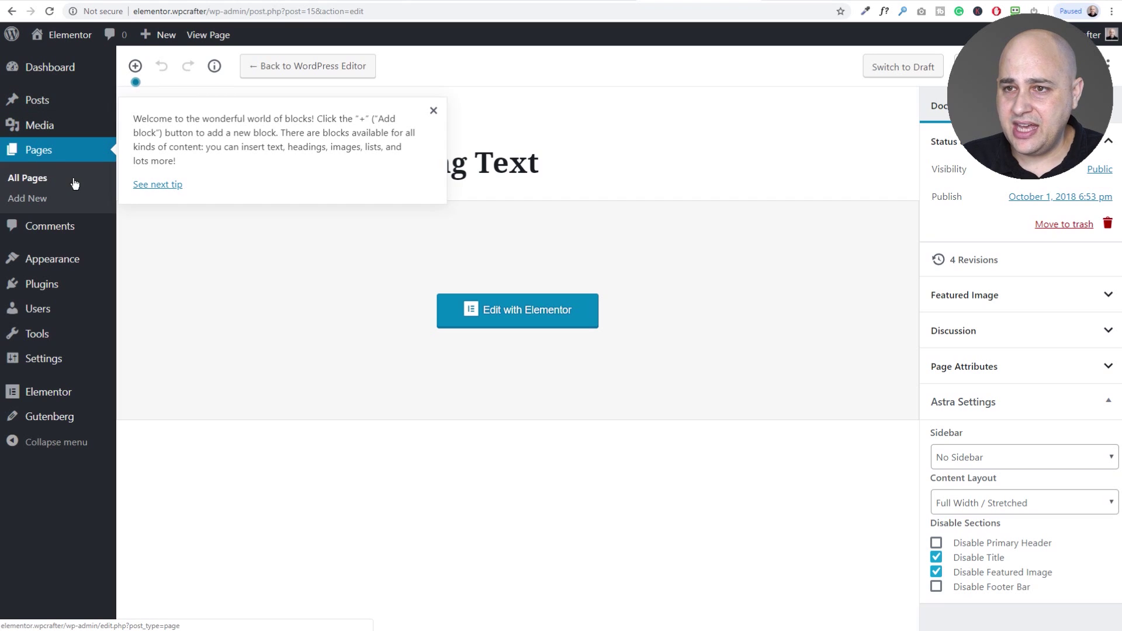
# Reopen the page in Elementor and assign the CSS class texttweak to the Join The Newsletter heading beside HELLO HOSTING
pyautogui.click(583, 325)
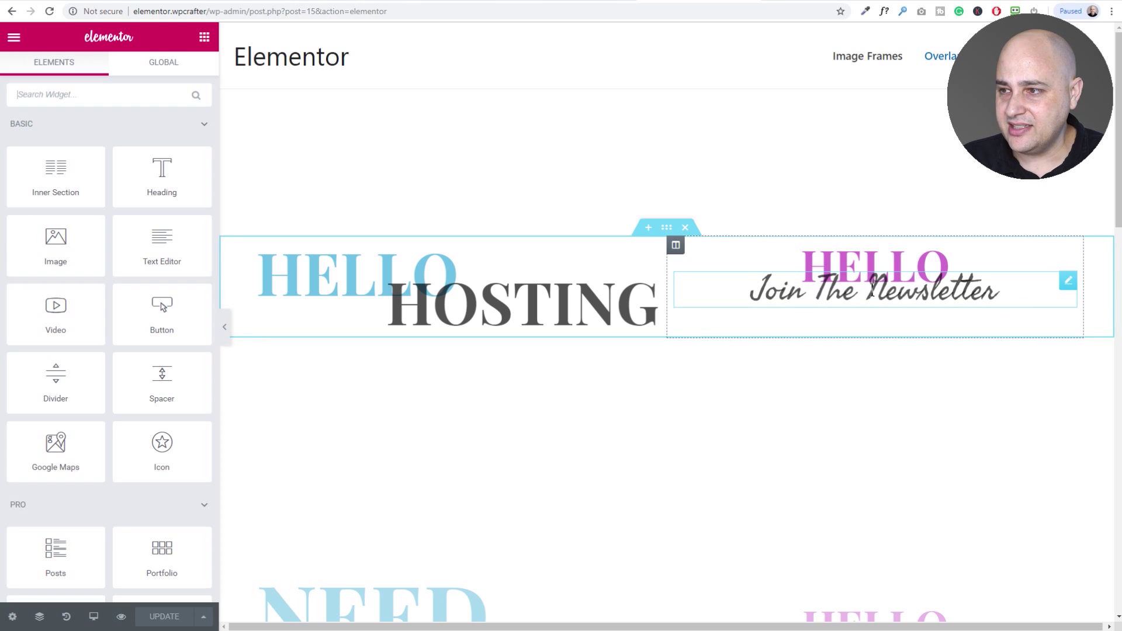
pyautogui.click(835, 288)
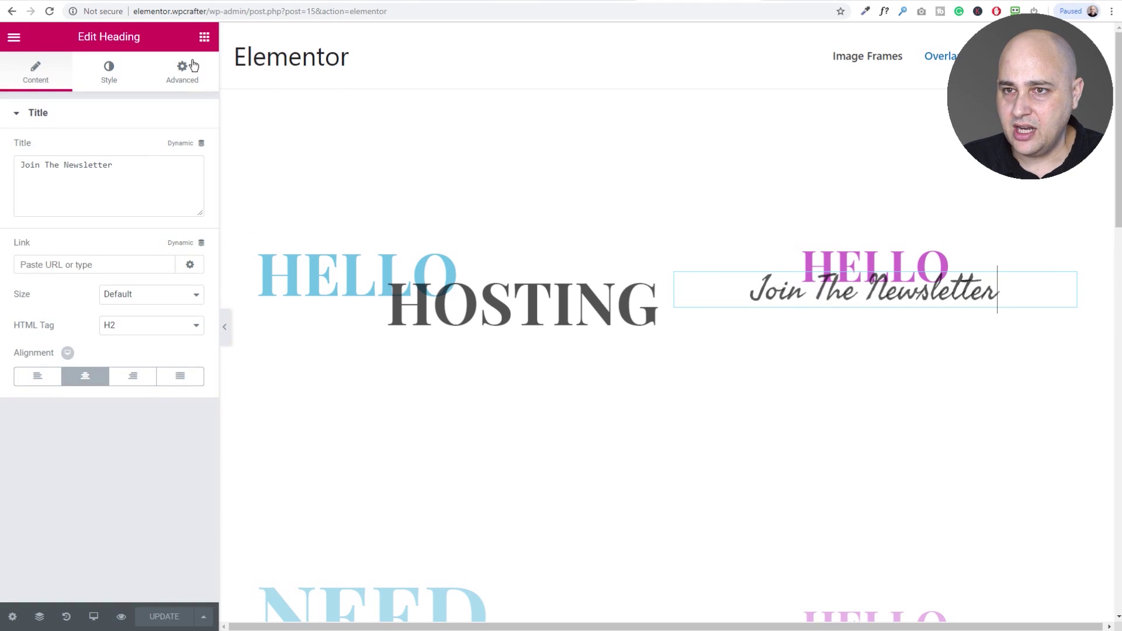
pyautogui.click(175, 75)
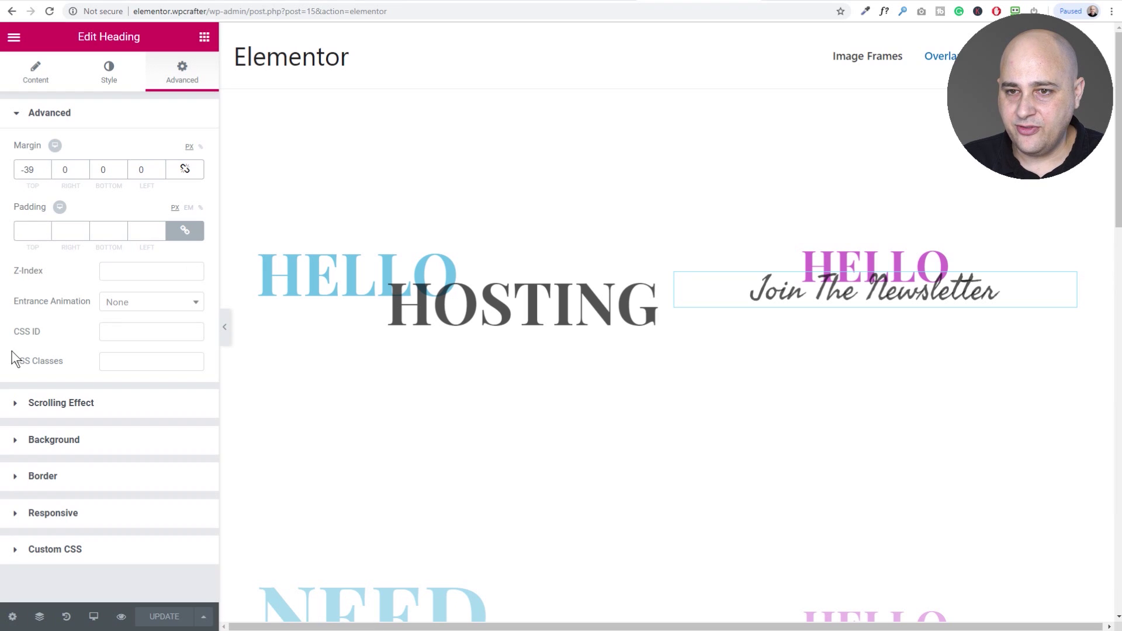
pyautogui.click(110, 360)
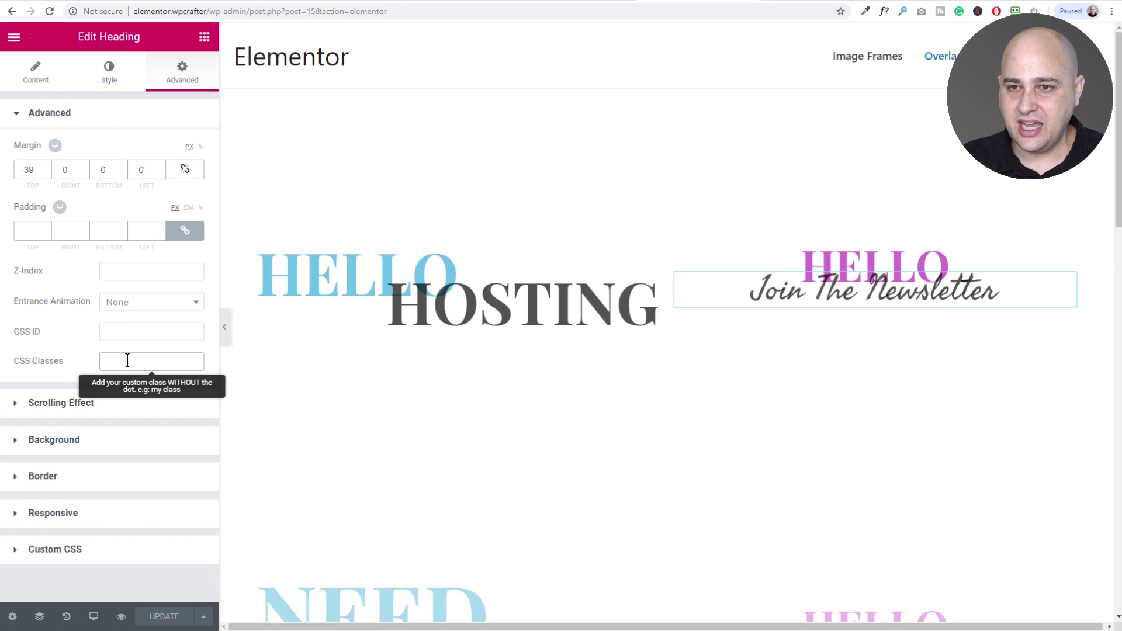
pyautogui.write('textarea')
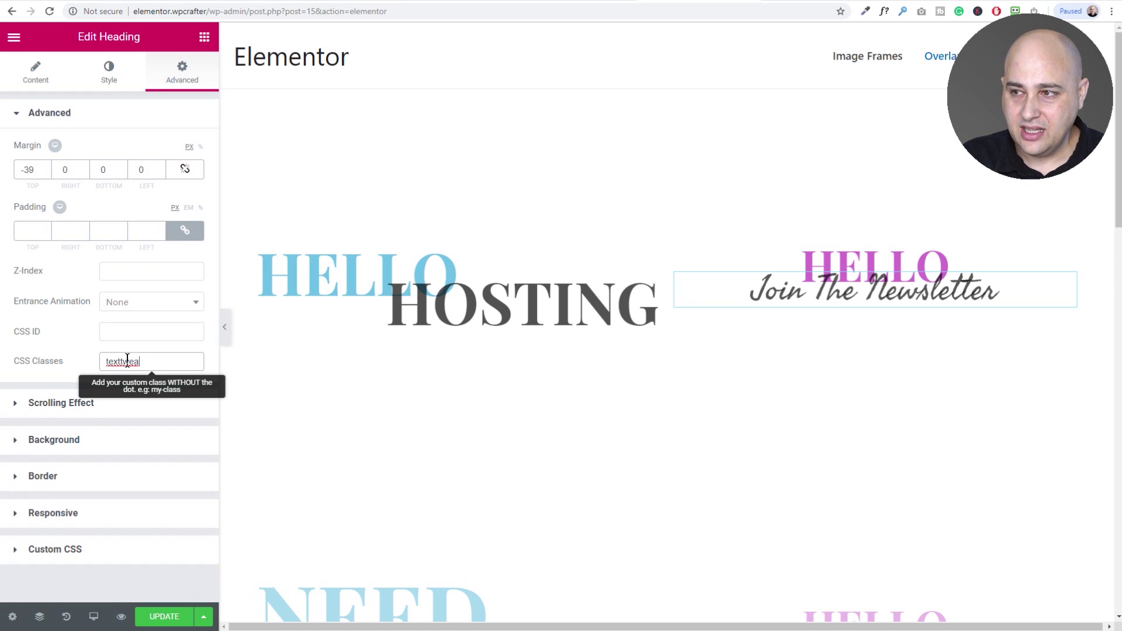
pyautogui.write('k')
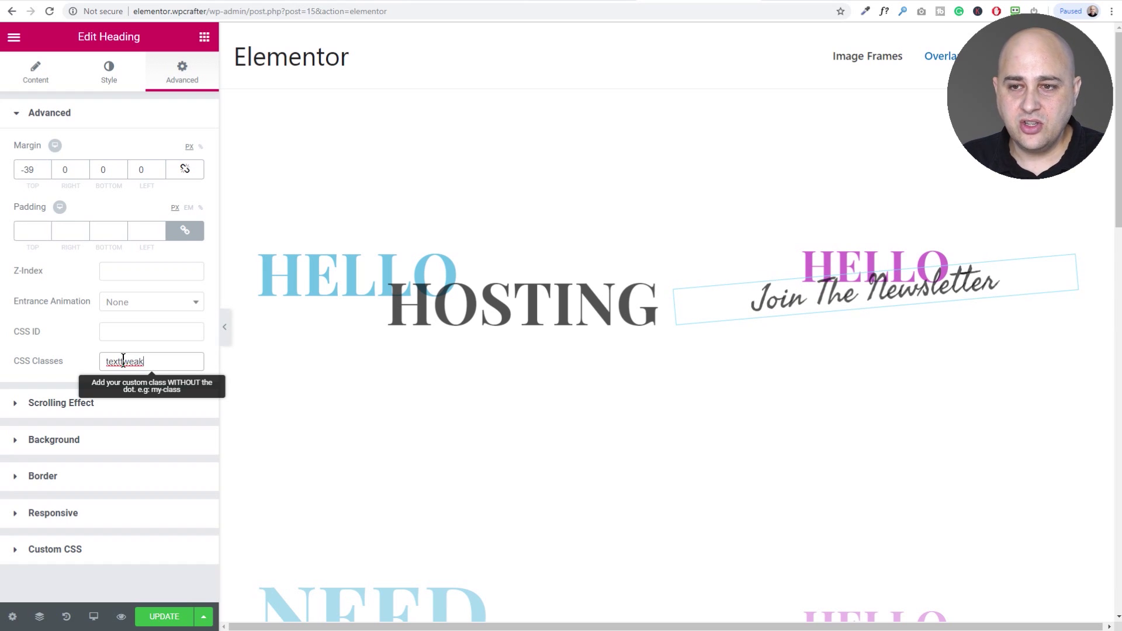
pyautogui.click(63, 346)
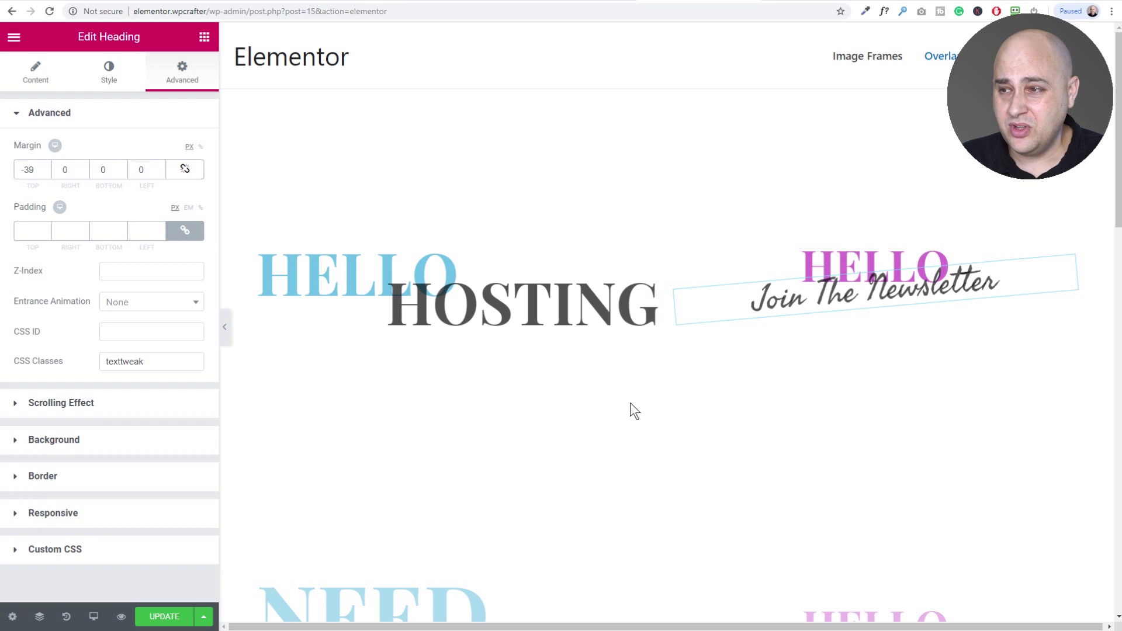
# Review the transformed headings and the photo section with its overlapping Hey There! heading and Learn More About Me button
pyautogui.scroll(-1, 654, 388)
pyautogui.scroll(-8, 655, 389)
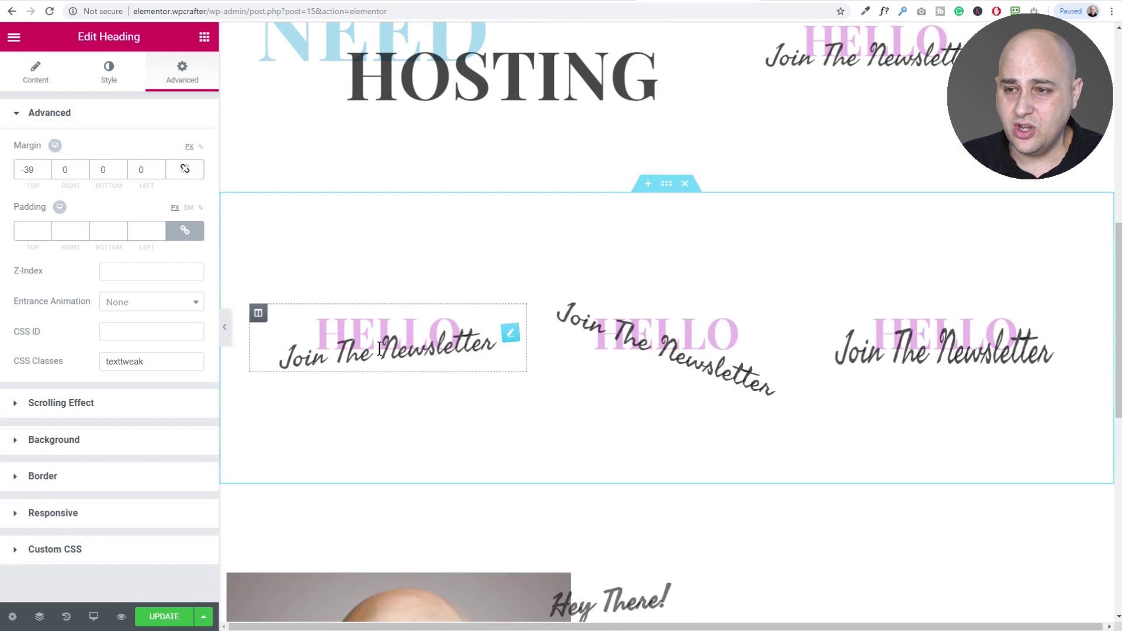
pyautogui.scroll(-4, 444, 356)
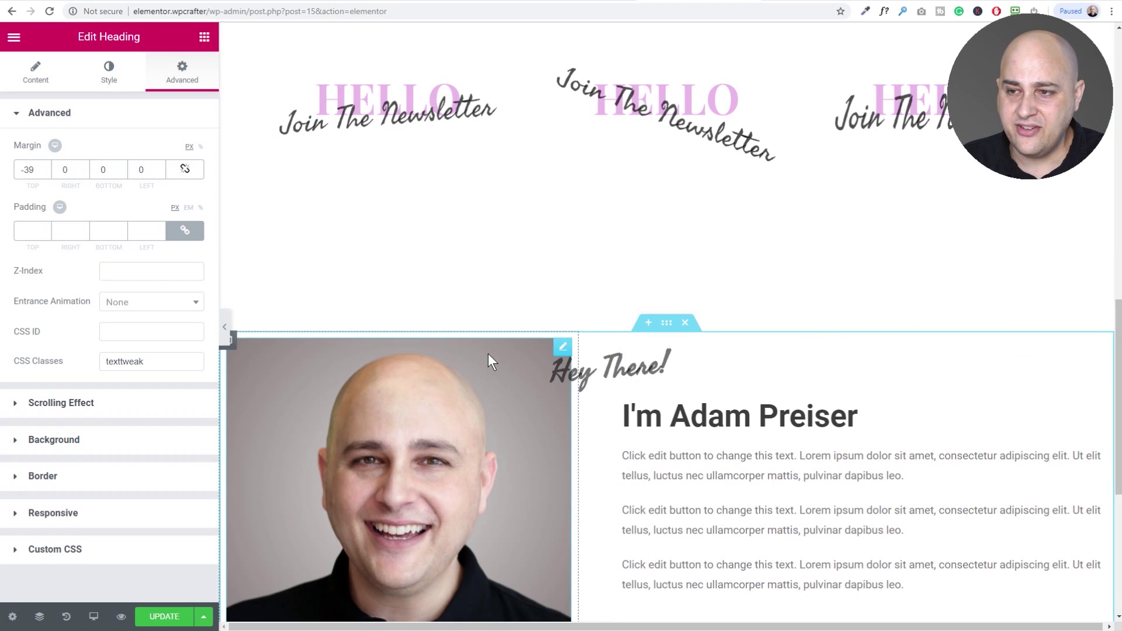
pyautogui.scroll(-4, 489, 353)
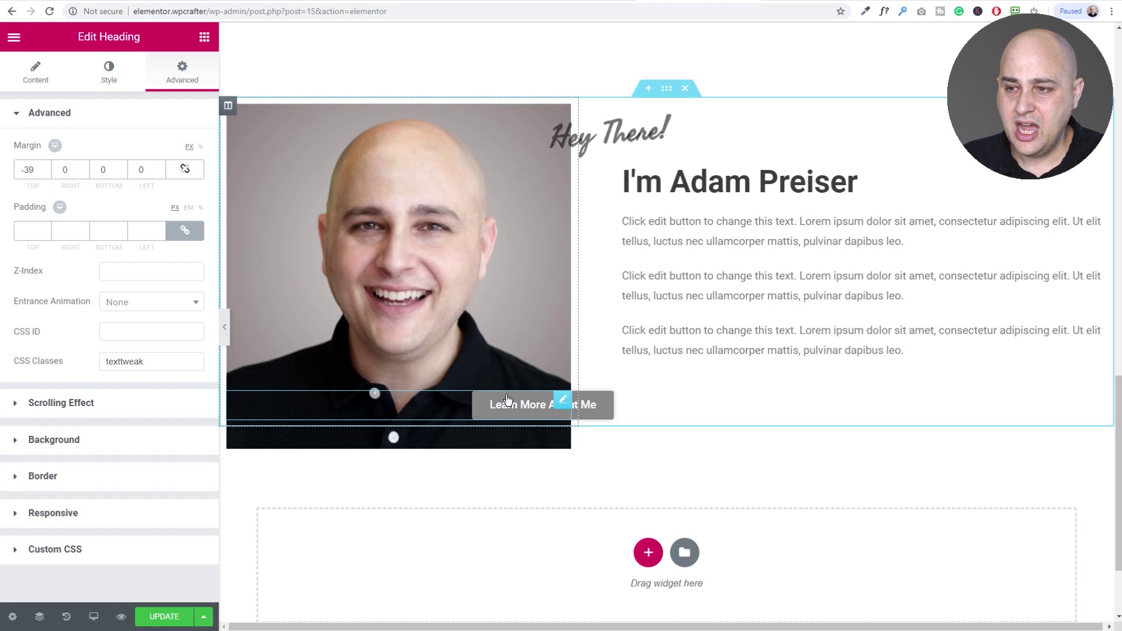
pyautogui.scroll(15, 388, 291)
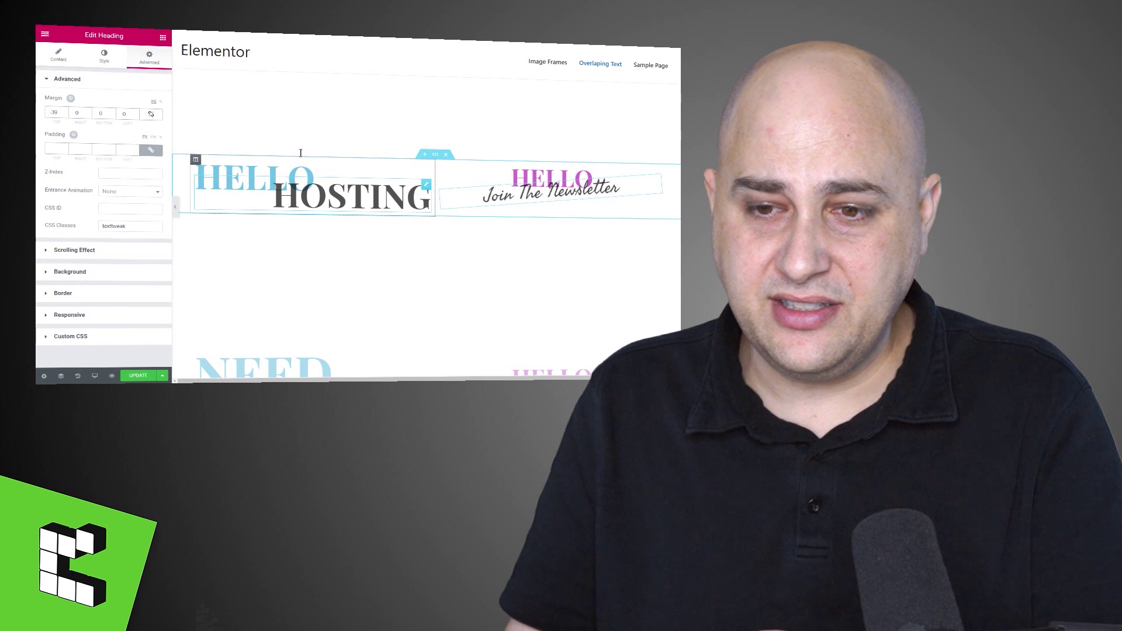
# Open the Navigator over the canvas and use it to select the two overlapping headings in the first section's second column
pyautogui.click(60, 378)
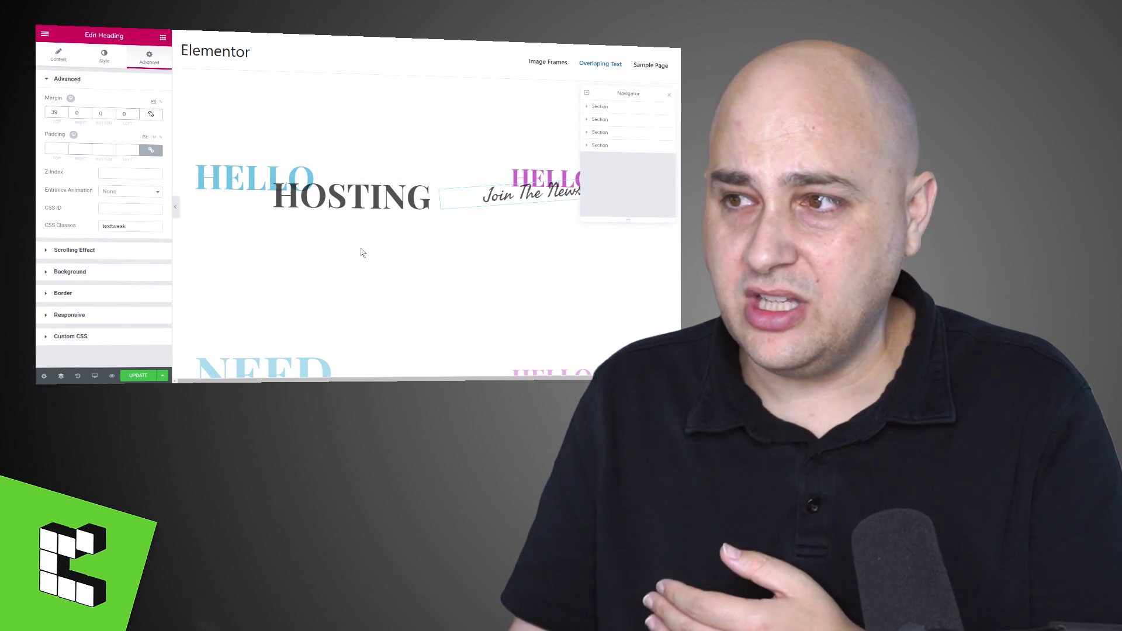
pyautogui.moveTo(609, 94); pyautogui.dragTo(375, 101)
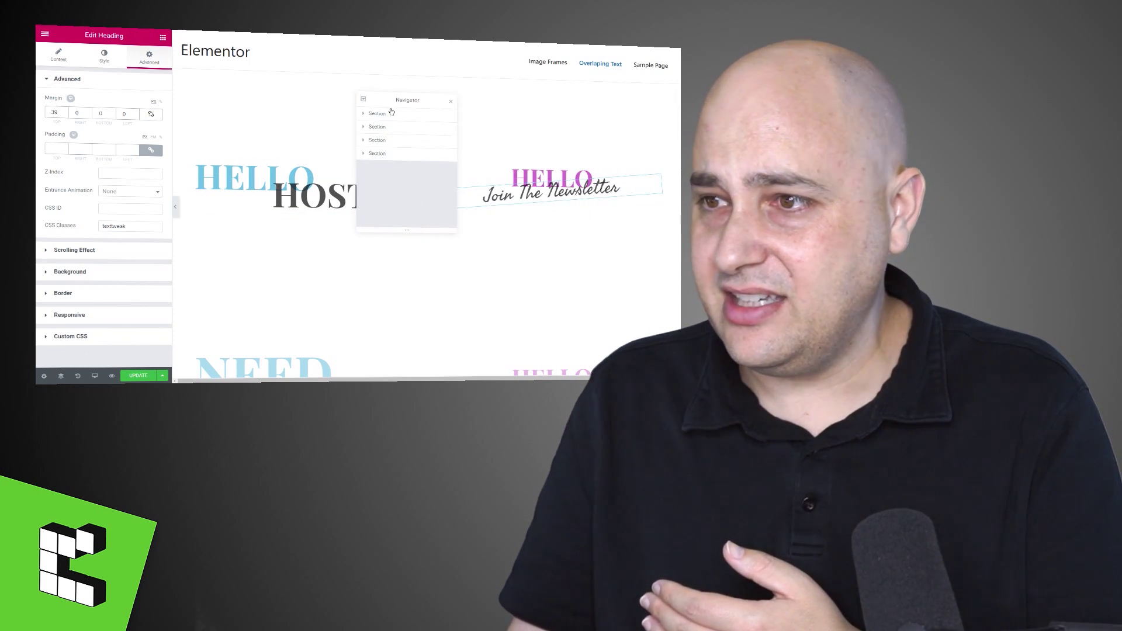
pyautogui.click(363, 113)
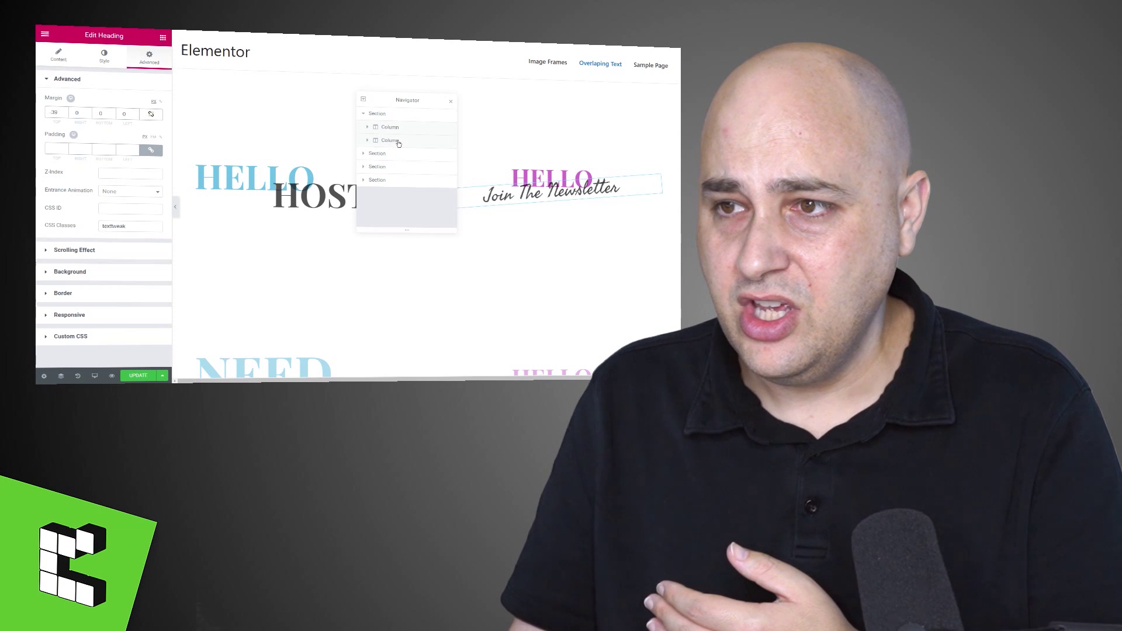
pyautogui.click(386, 140)
pyautogui.click(367, 140)
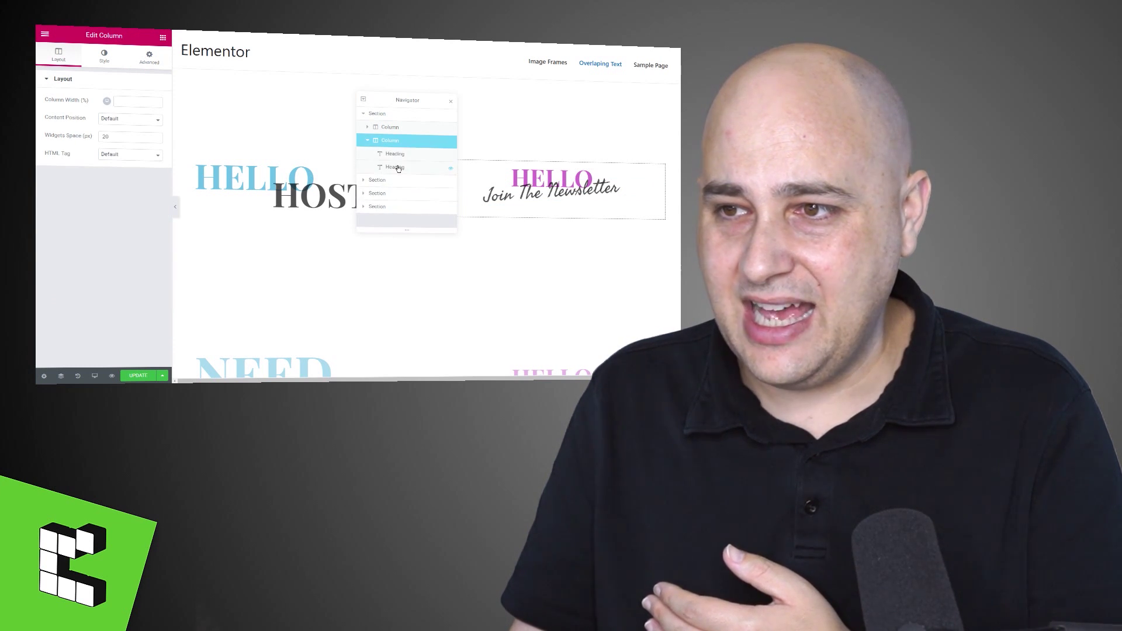
pyautogui.click(395, 167)
pyautogui.click(402, 154)
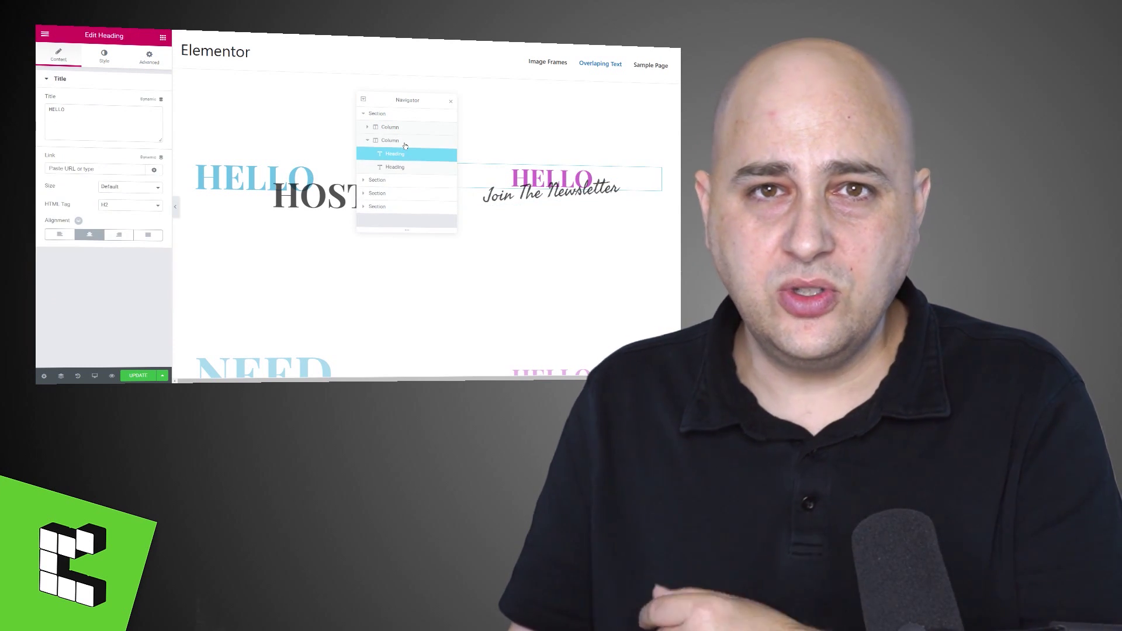